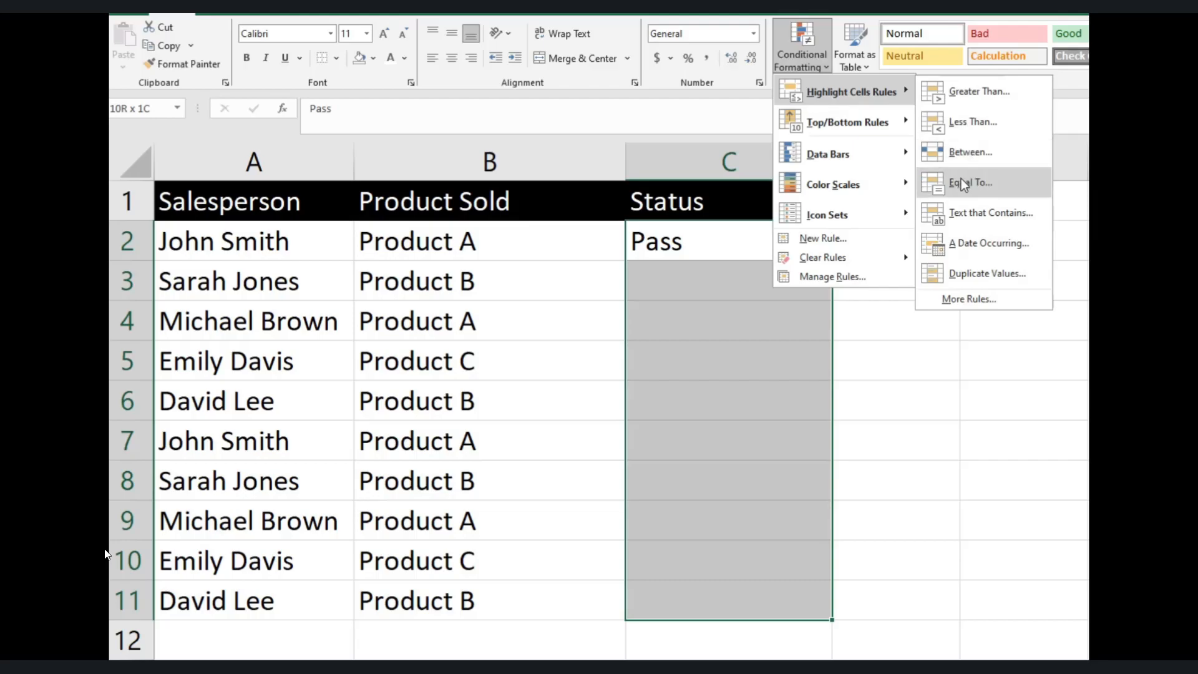
Step: Highlight Status cells C2:C11 equal to "Pass" with Green Fill with Dark Green Text
click(963, 184)
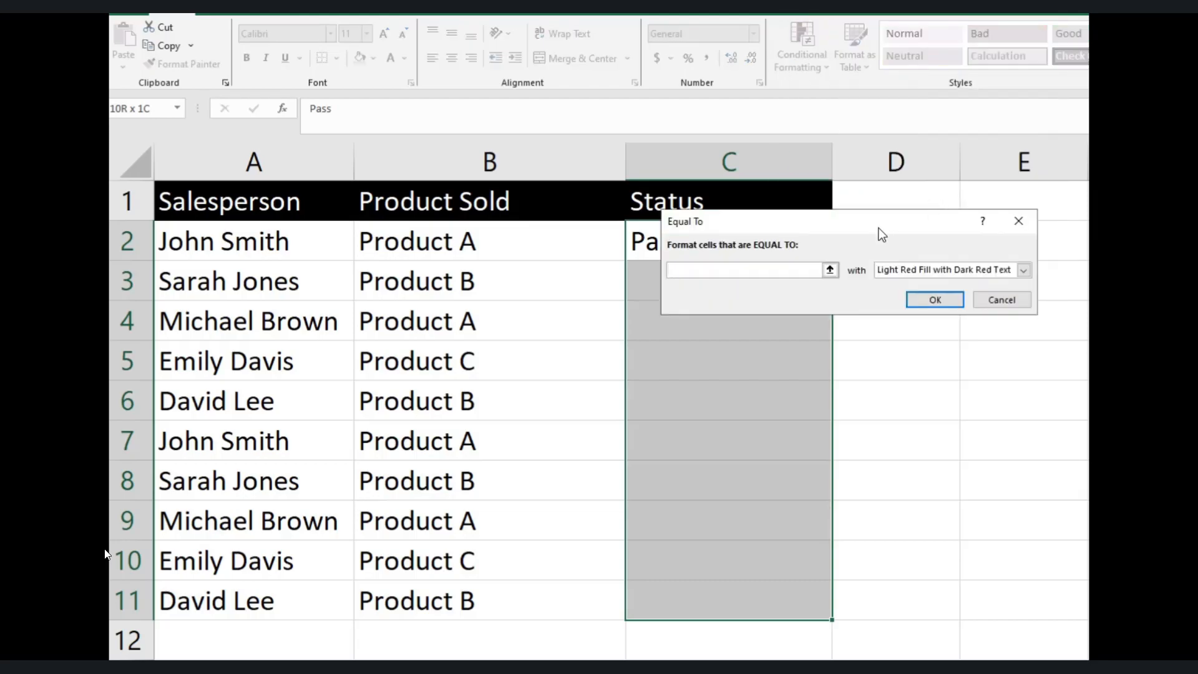
text(Pass)
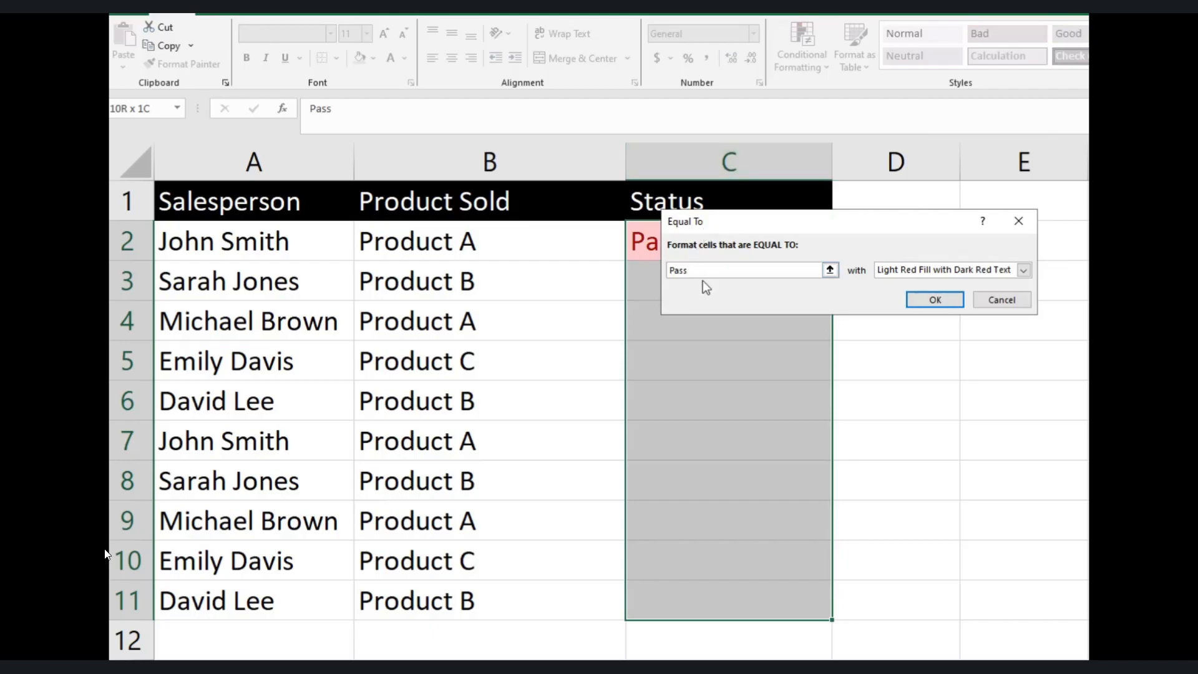
drag(930, 231, 902, 305)
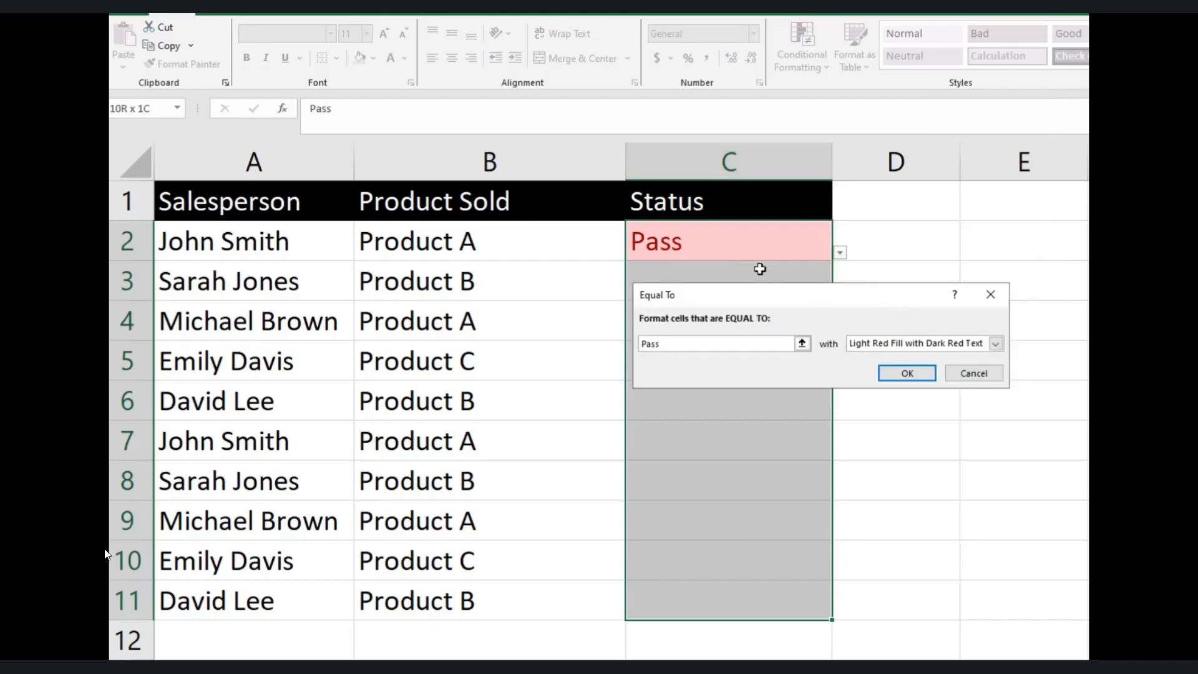
click(996, 345)
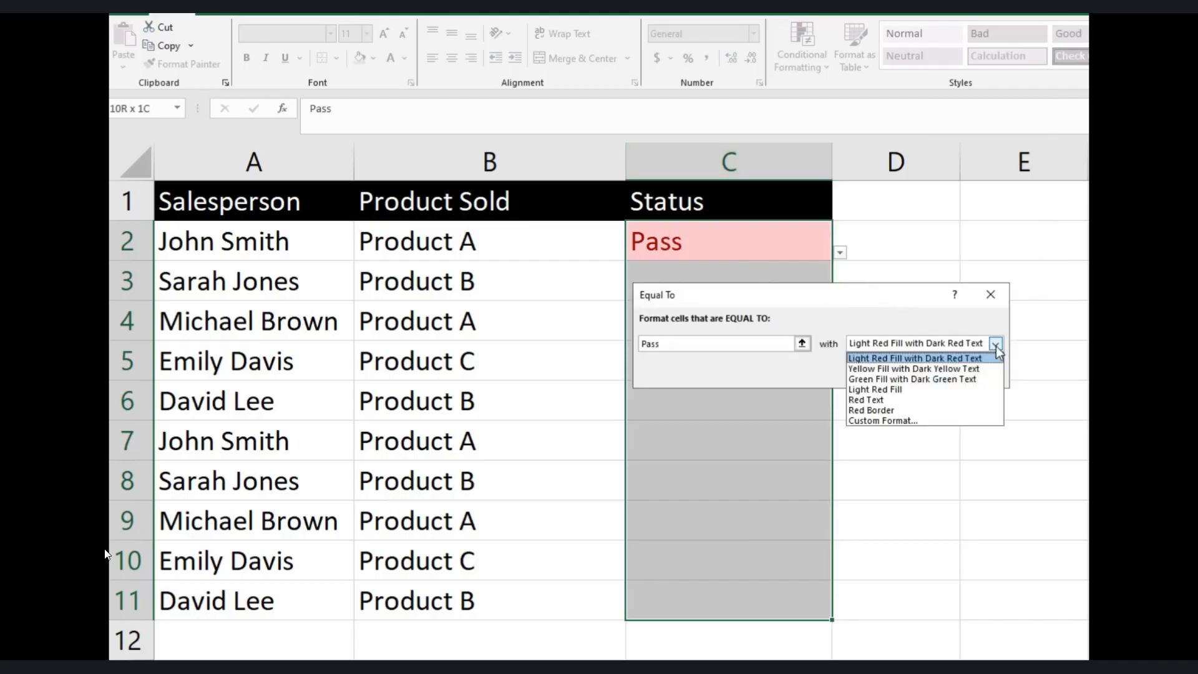
click(940, 381)
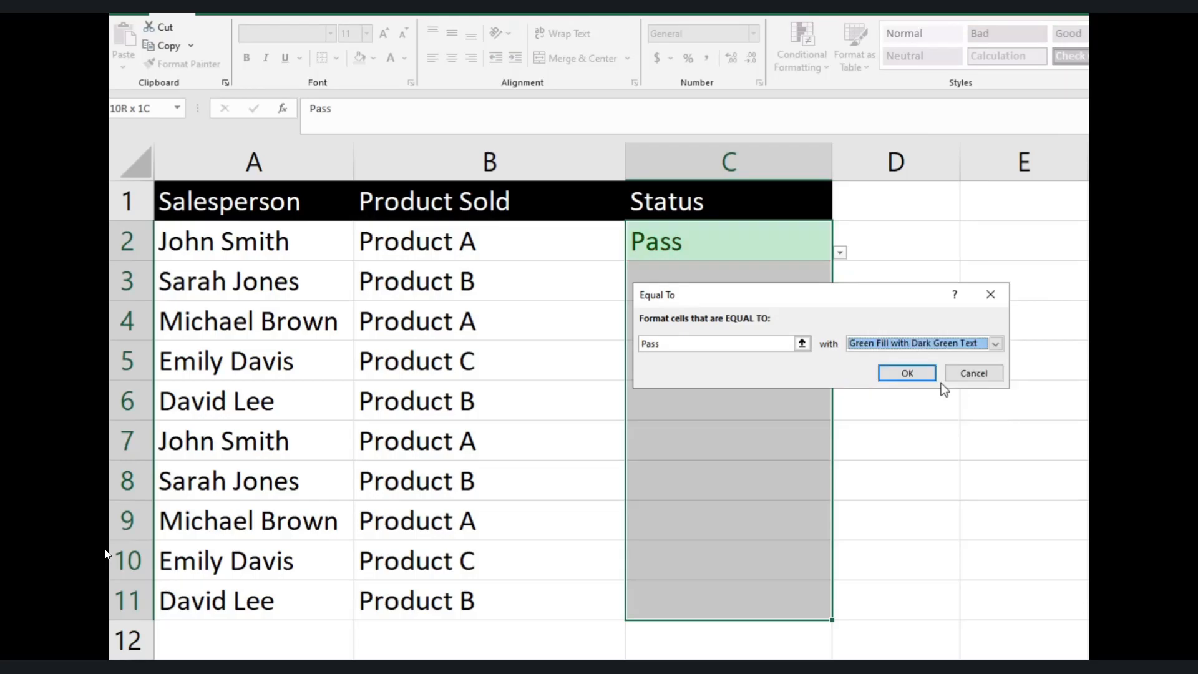
click(908, 373)
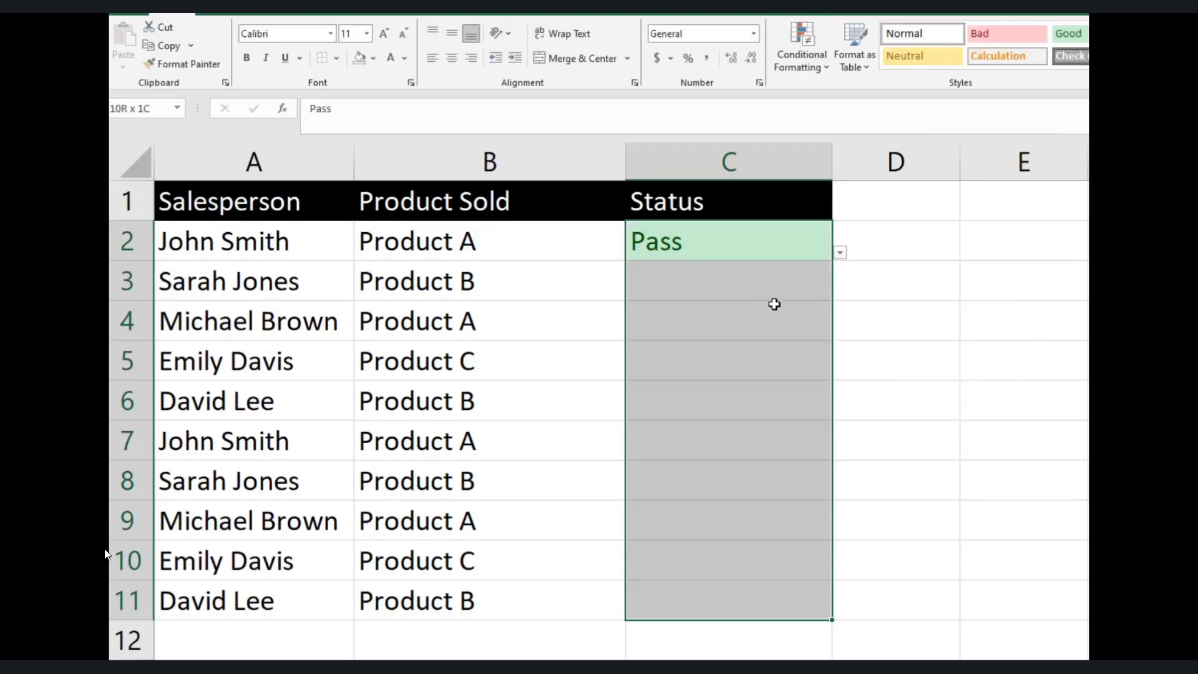
Step: Set the status in cell C3 to Pass from its list of choices
click(773, 296)
click(839, 293)
click(832, 317)
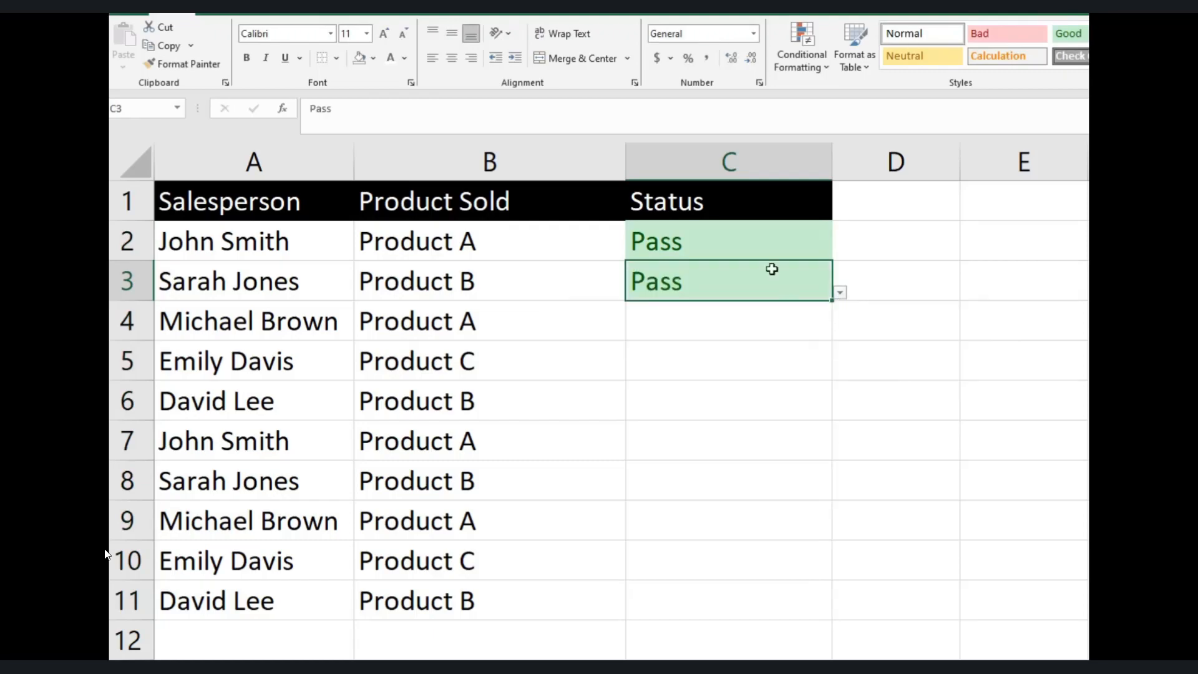
Step: Add an Equal To rule to C2:C11 that formats "Fail" with Light Red Fill with Dark Red Text
click(767, 254)
shift+click(773, 606)
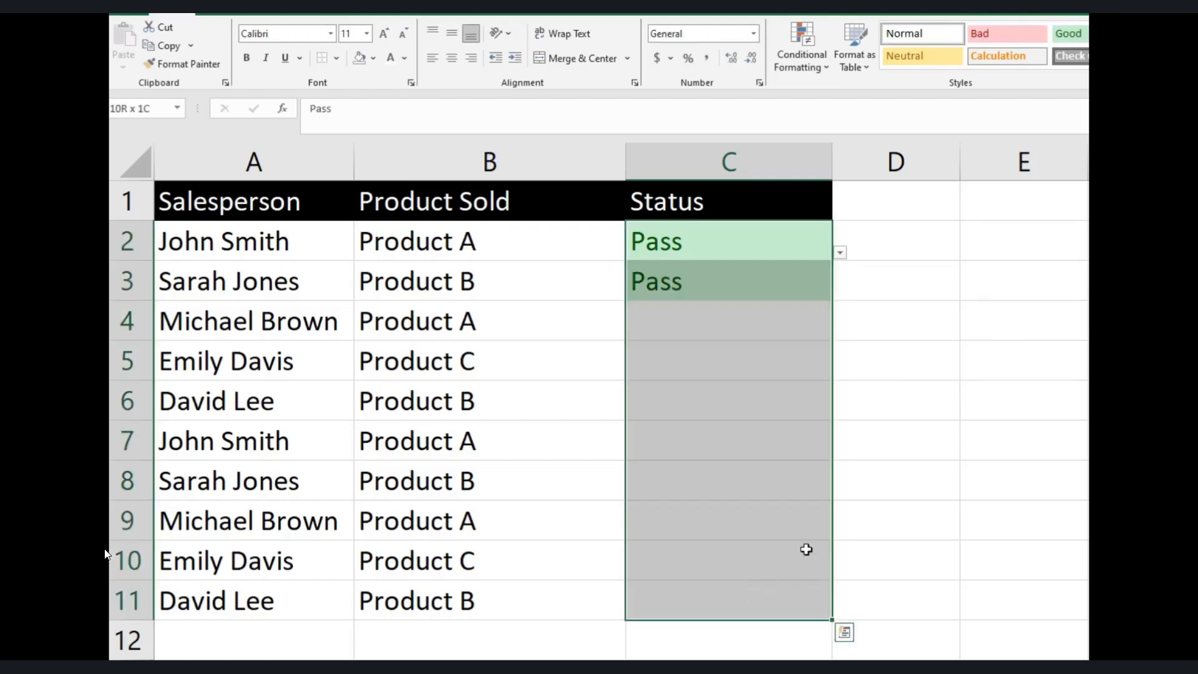
click(811, 48)
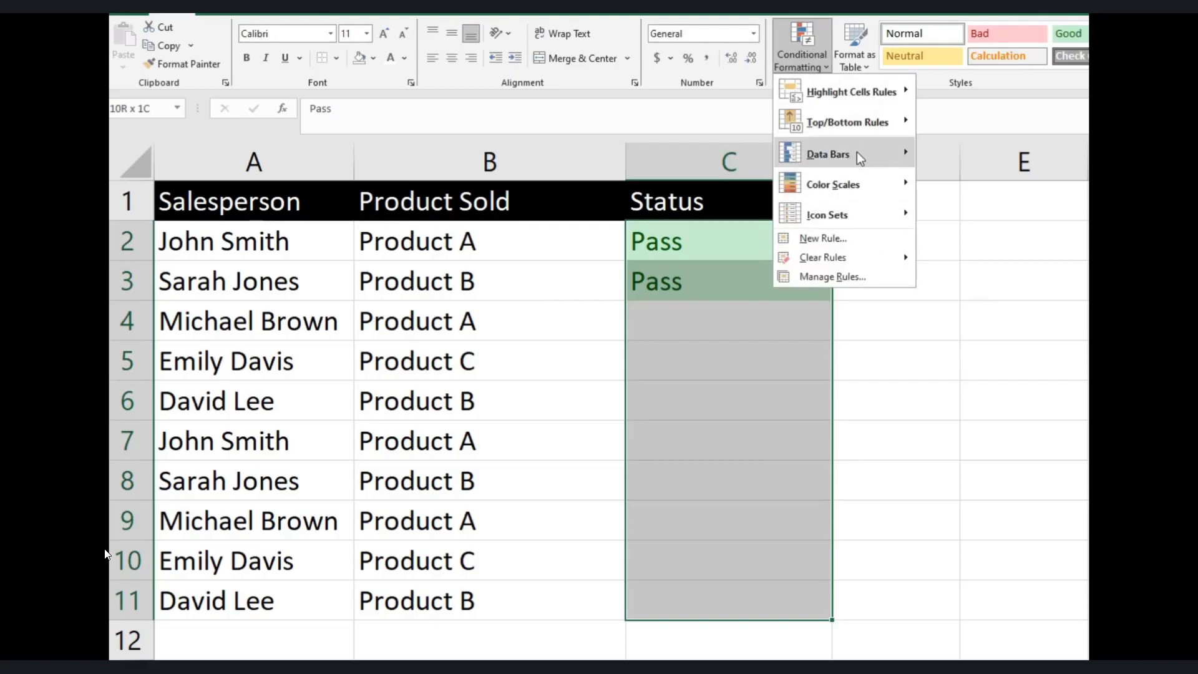
mouse_move(851, 91)
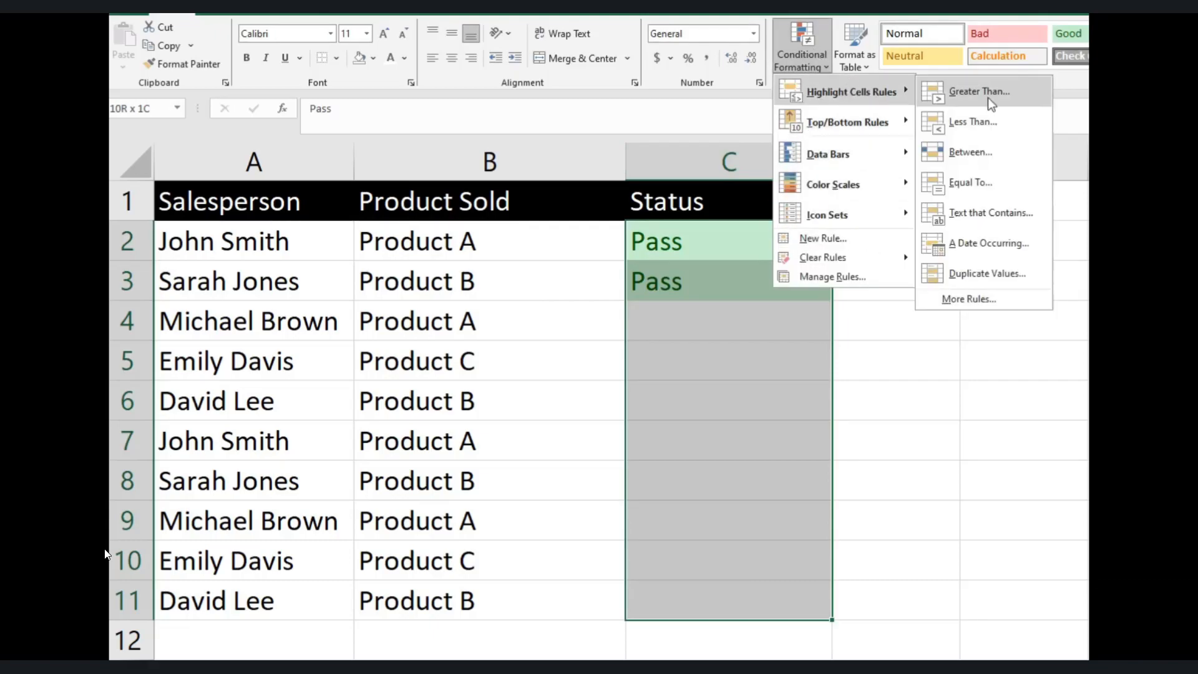
click(984, 182)
text(Fail)
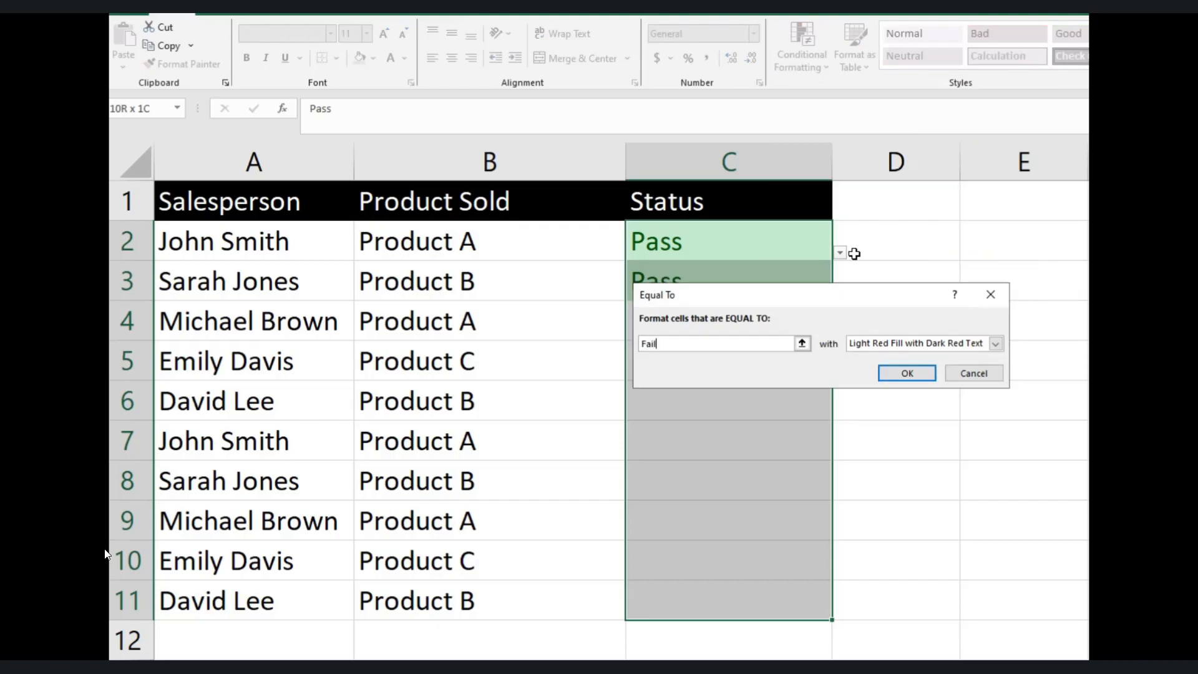
click(905, 371)
Step: Set the status in cell C5 to Fail from its list of choices
click(770, 356)
click(839, 371)
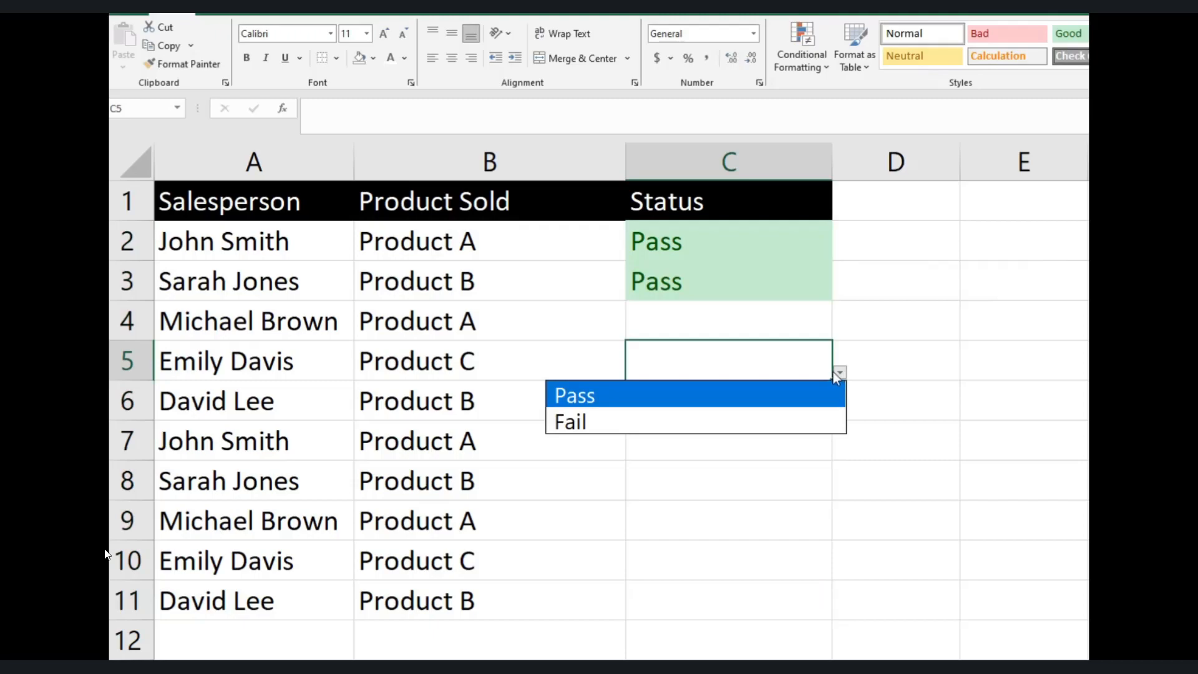
click(742, 421)
click(767, 406)
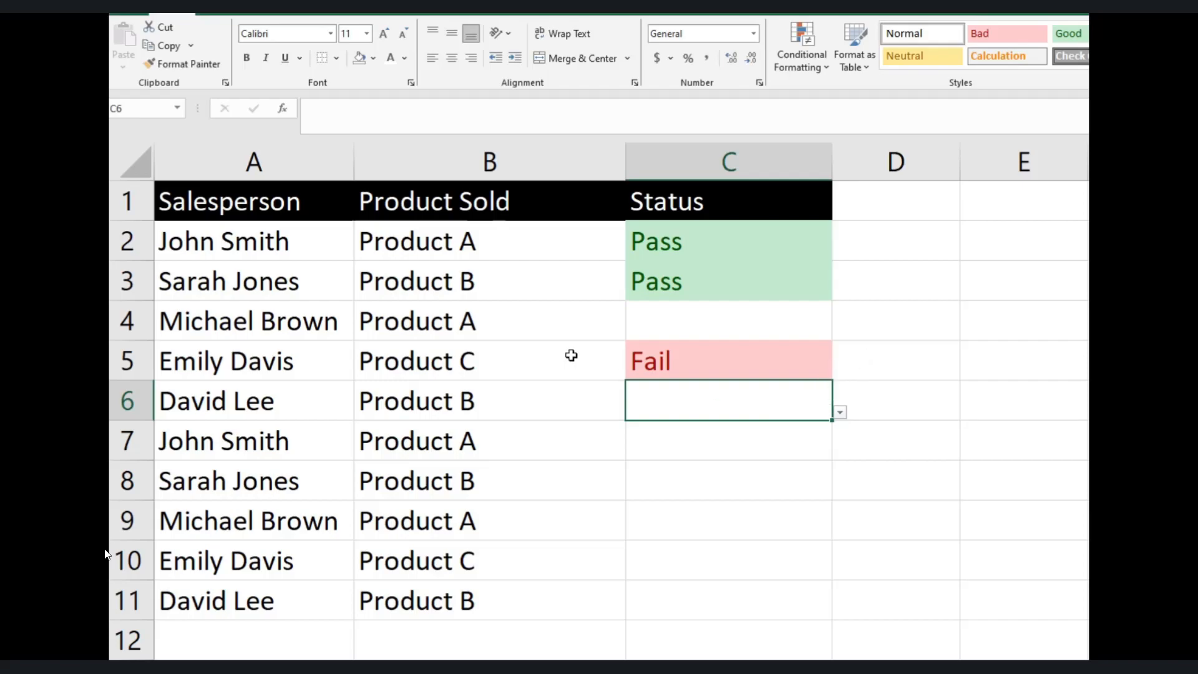
Step: Delete both the Fail and Pass conditional formatting rules from the Status cells and apply the change
click(735, 242)
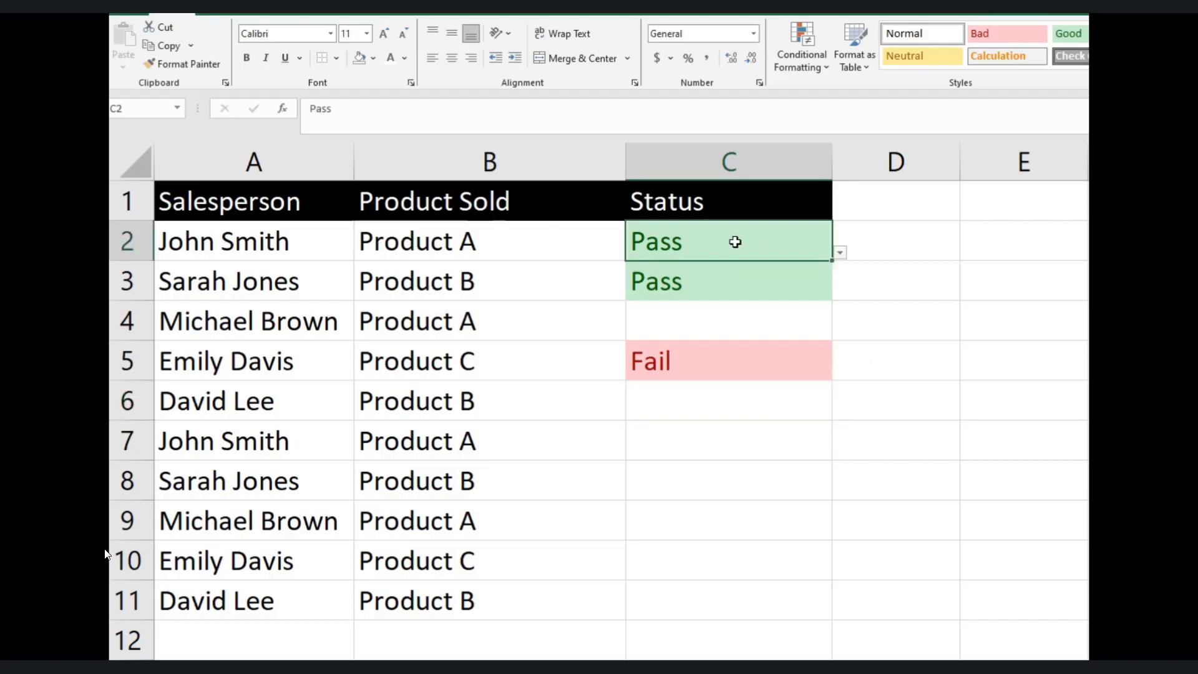
click(802, 50)
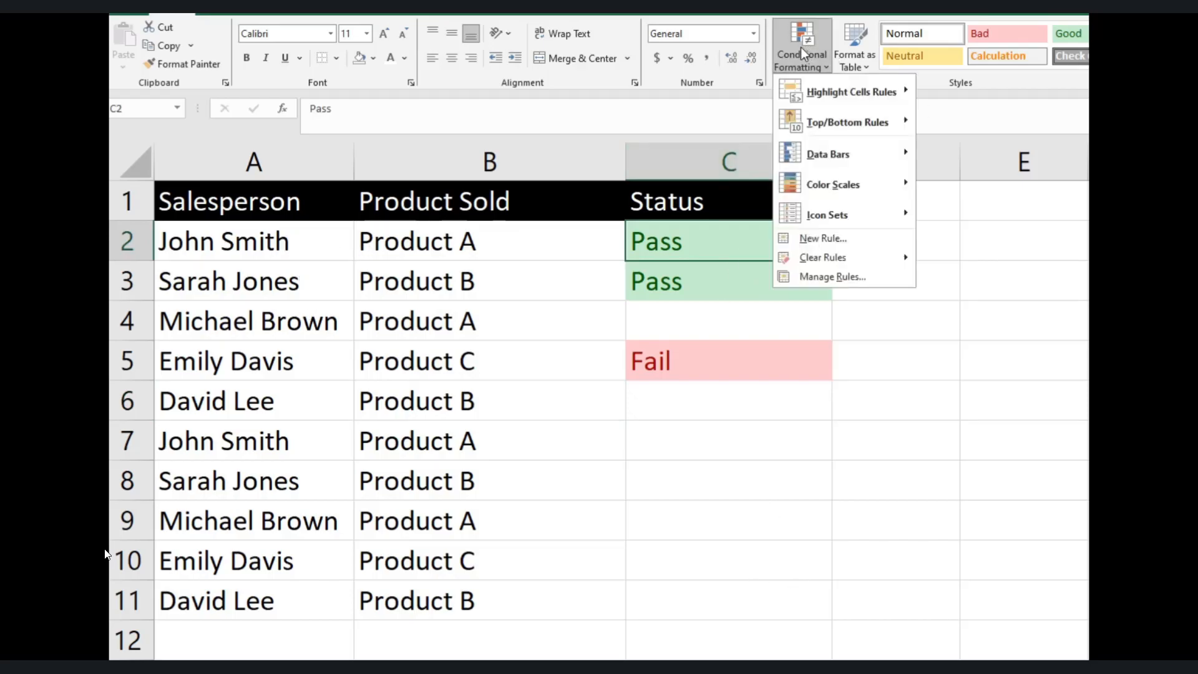
click(842, 276)
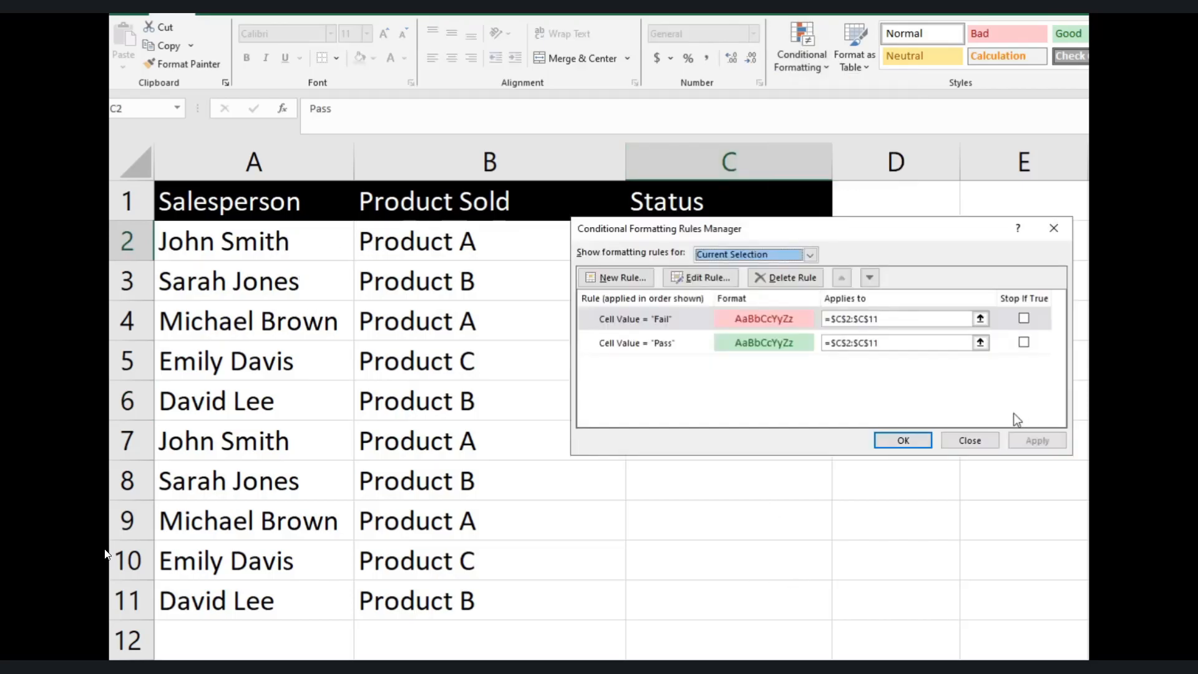
click(784, 277)
click(785, 277)
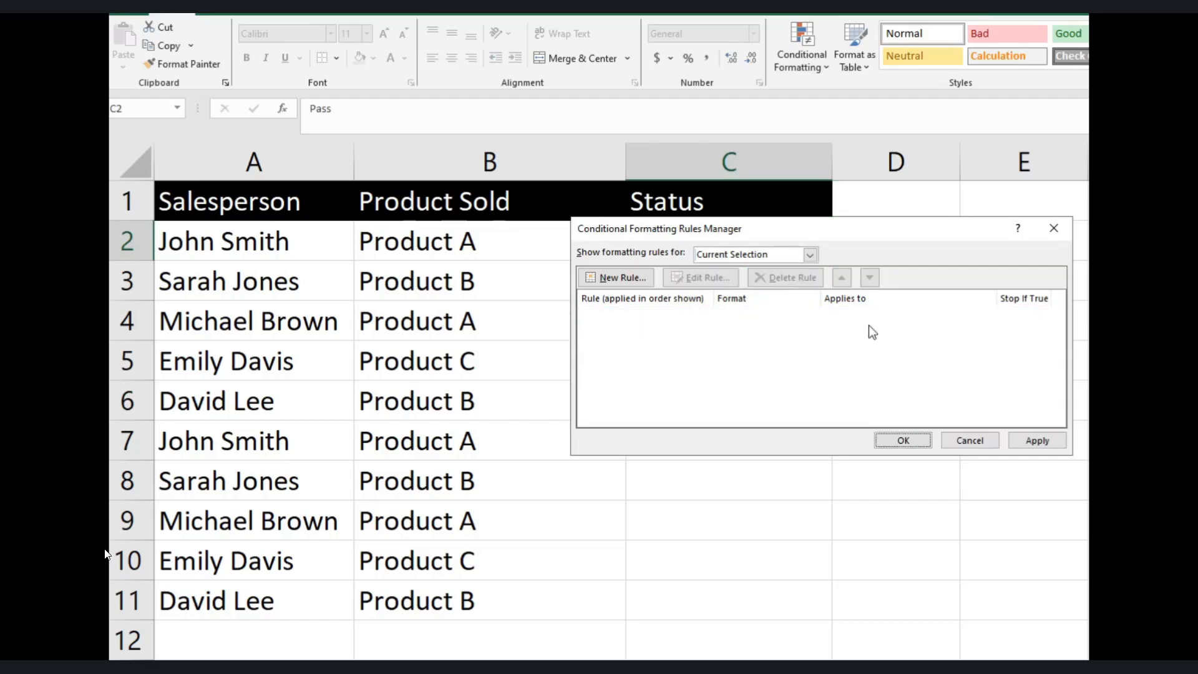
click(1036, 440)
click(1054, 229)
click(968, 372)
Step: Clear the status entries in cells C2:C5
click(667, 232)
shift+click(728, 360)
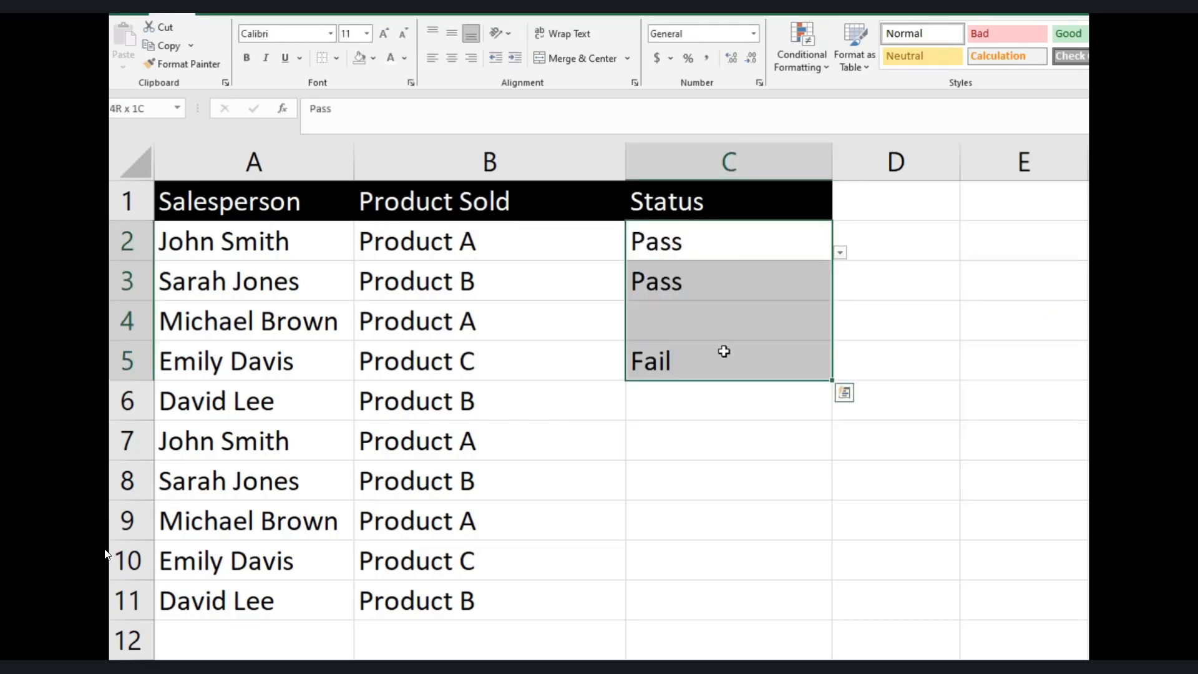
key(Delete)
Step: Set the status in cell C2 to Pass from its list of choices
click(707, 246)
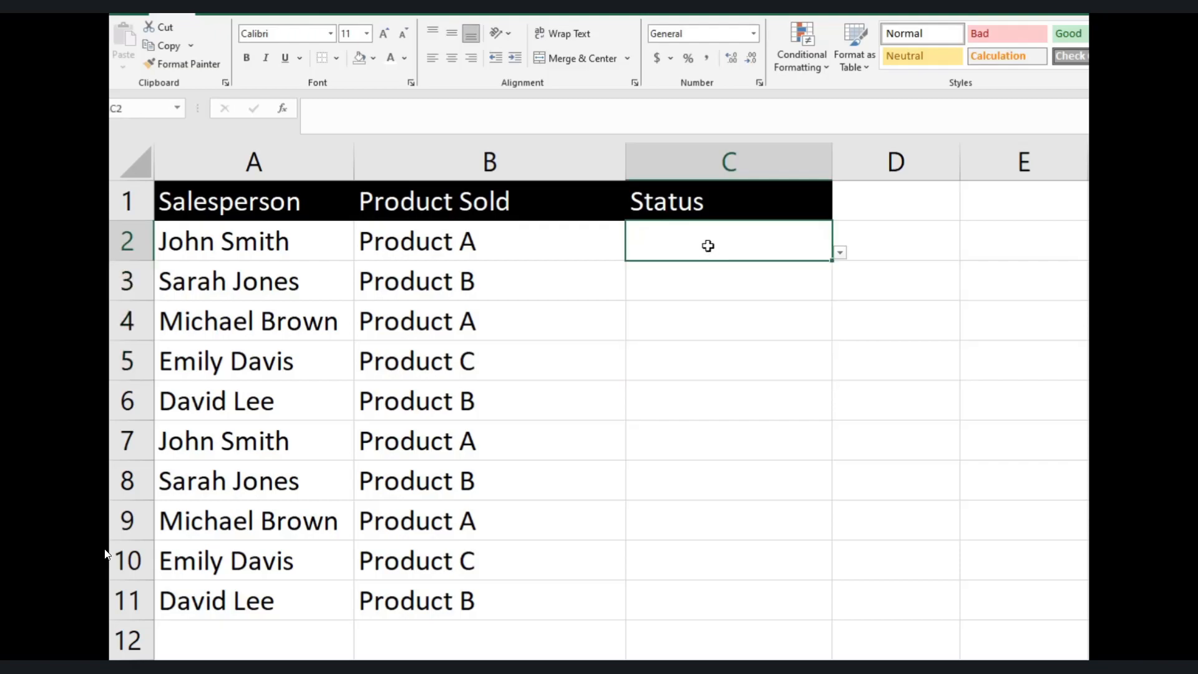
click(839, 252)
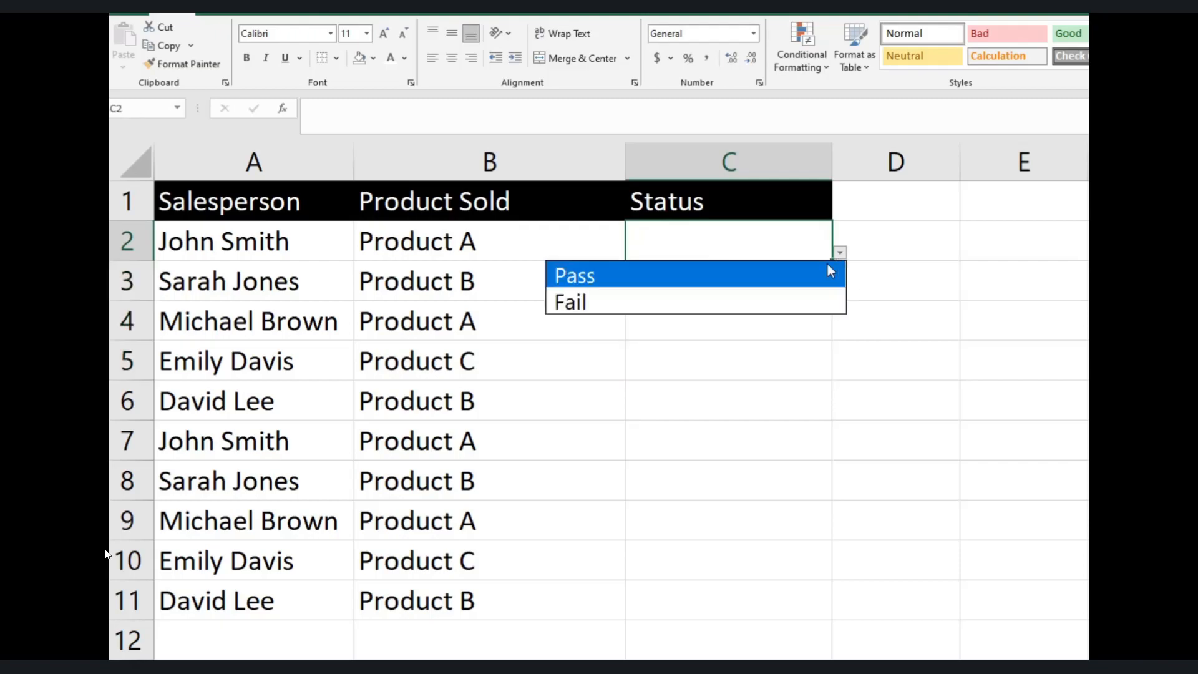
key(Return)
click(982, 355)
drag(271, 246, 718, 258)
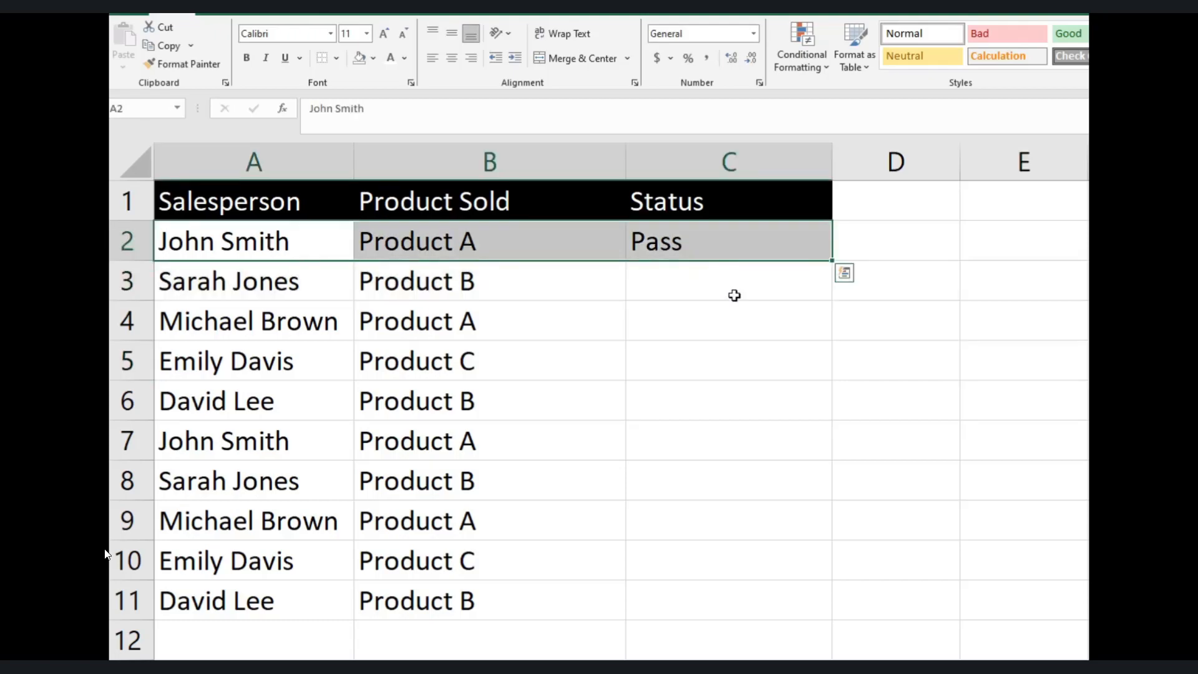
click(734, 397)
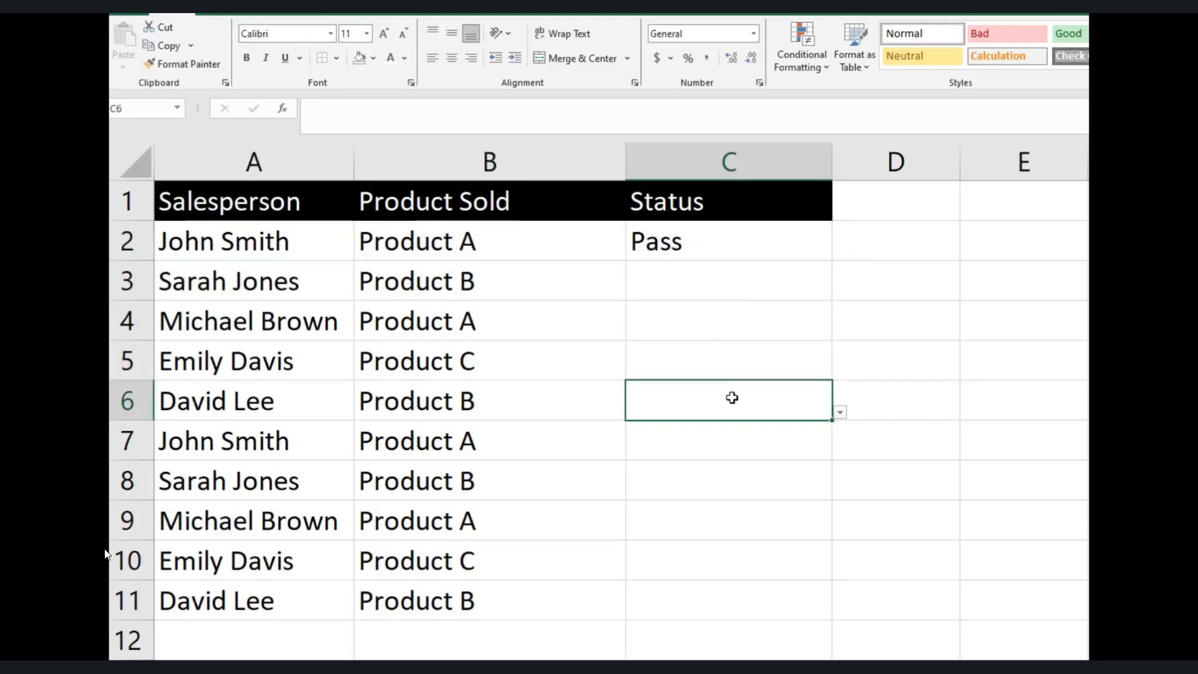
Step: Start a new conditional formatting rule for A1:C11 that uses a formula to determine which cells to format
click(270, 207)
shift+click(738, 591)
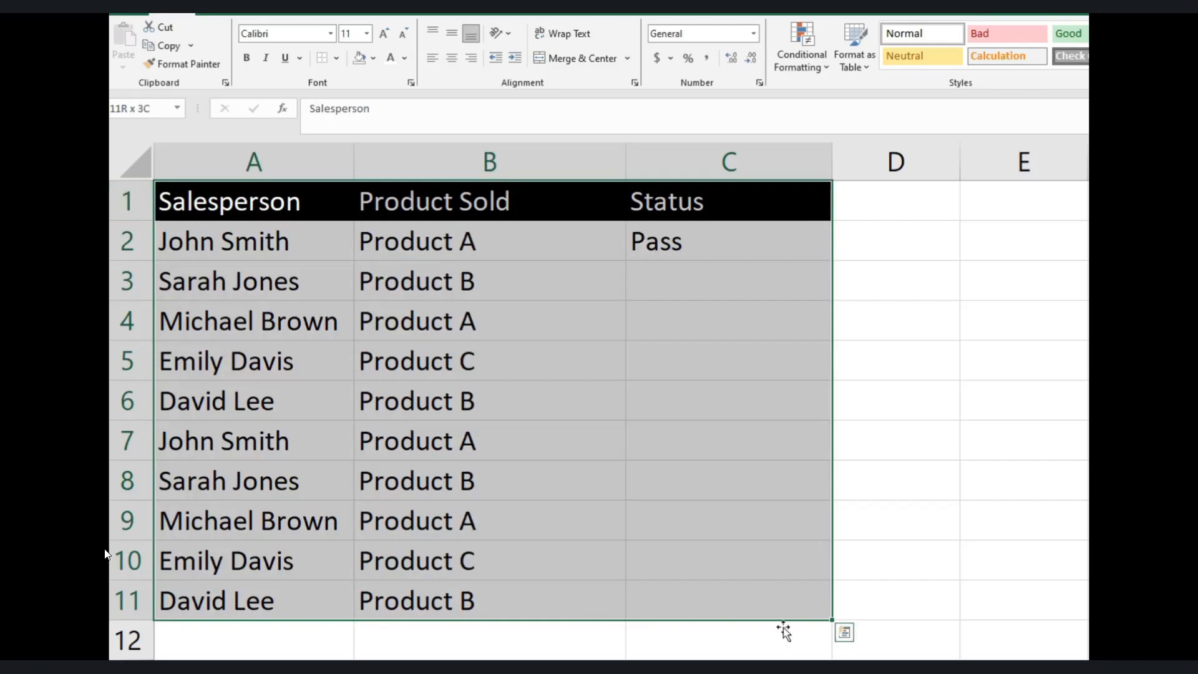
click(802, 56)
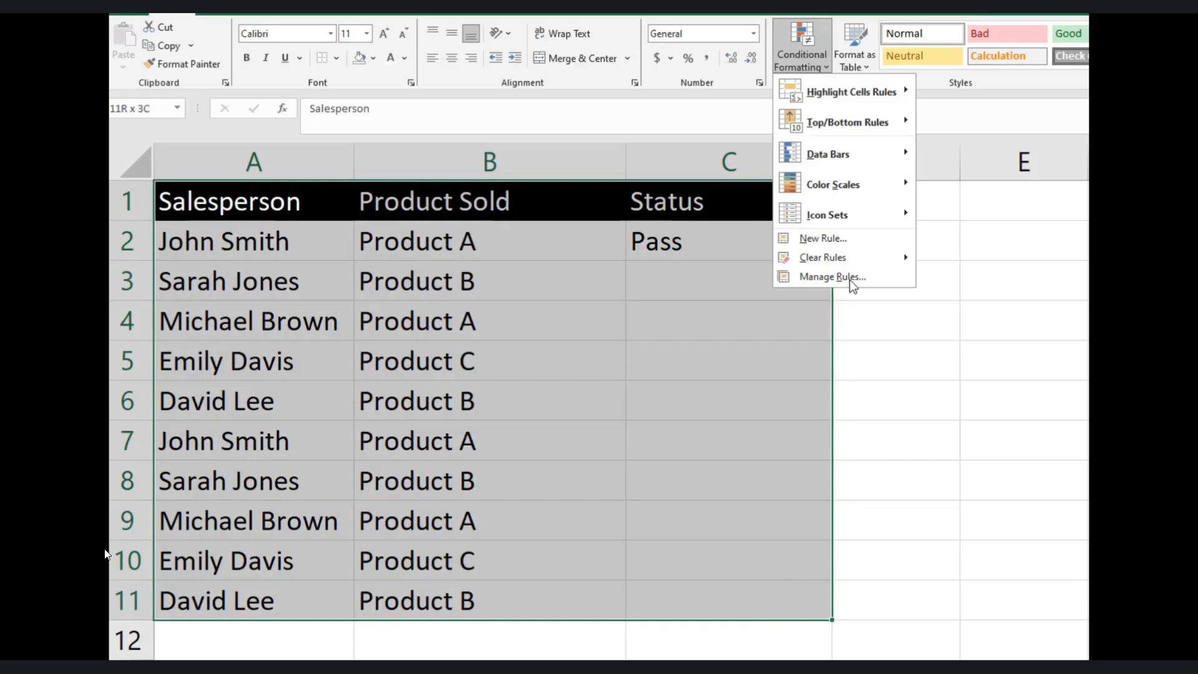
click(844, 238)
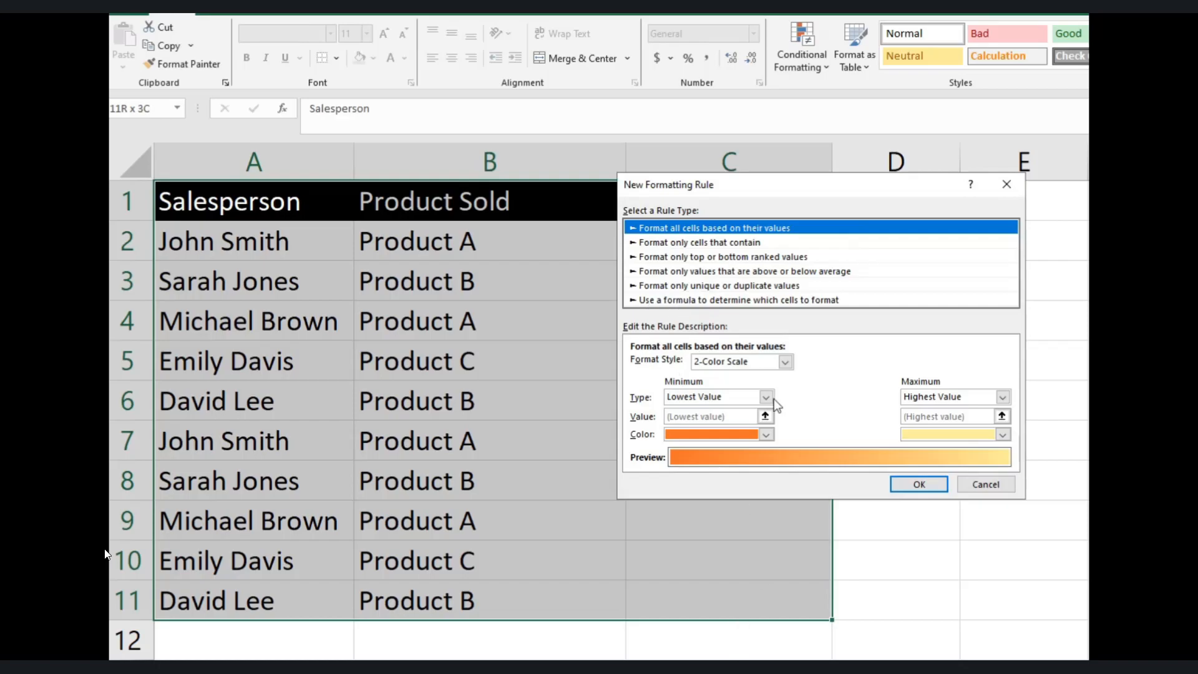
click(758, 301)
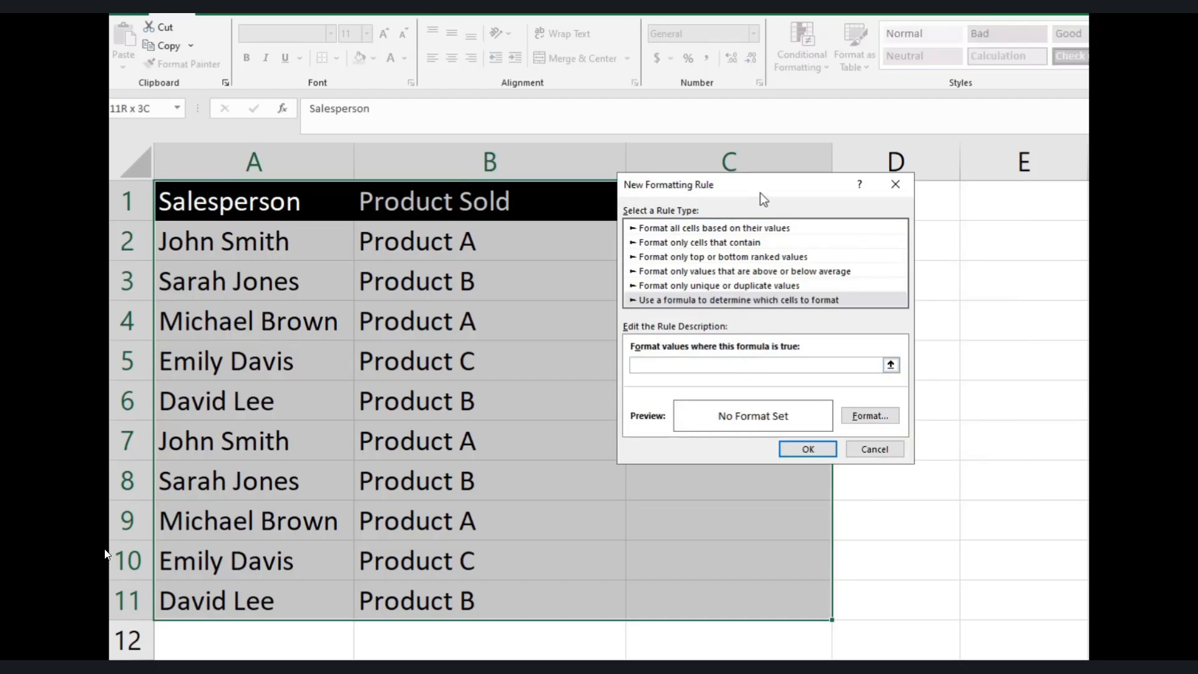
Step: Enter the rule formula =$C1="Pass", with only the Status column locked in the reference
drag(261, 207, 399, 187)
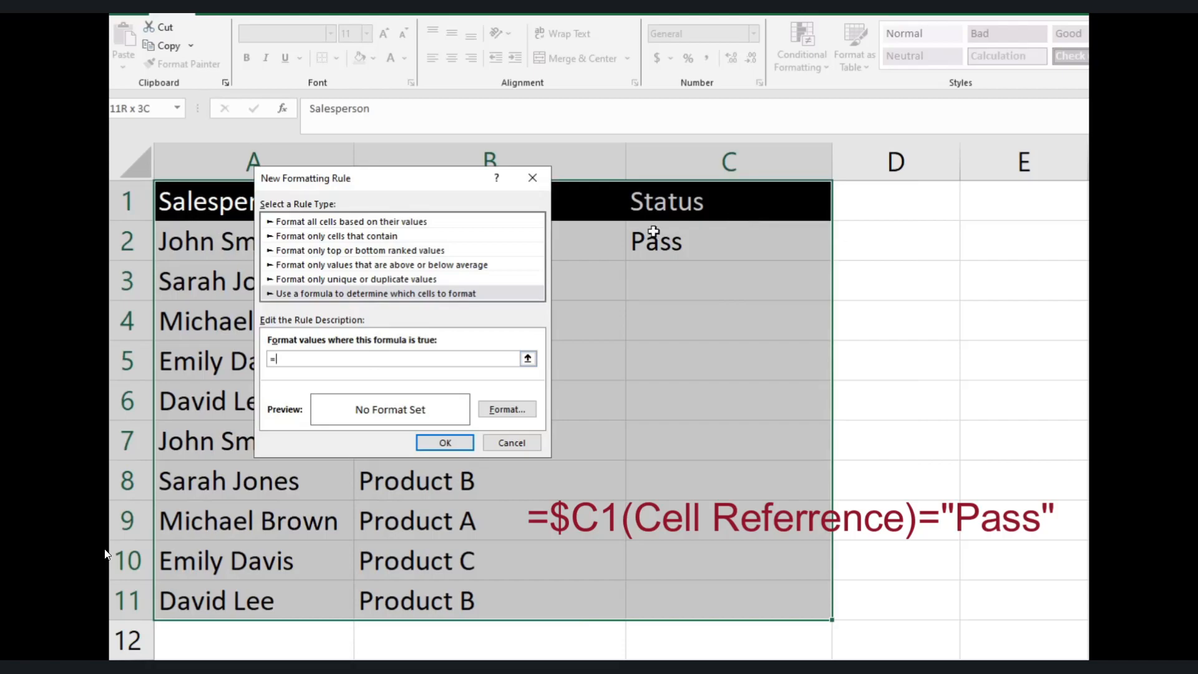
drag(396, 189, 334, 179)
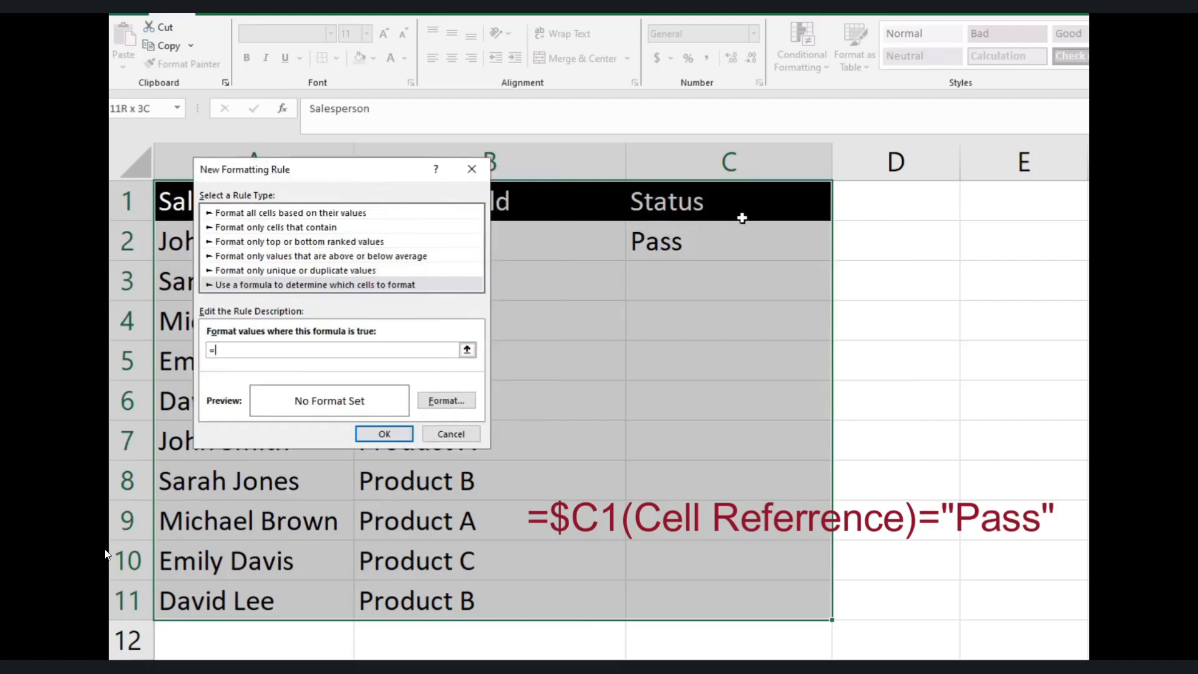
click(742, 217)
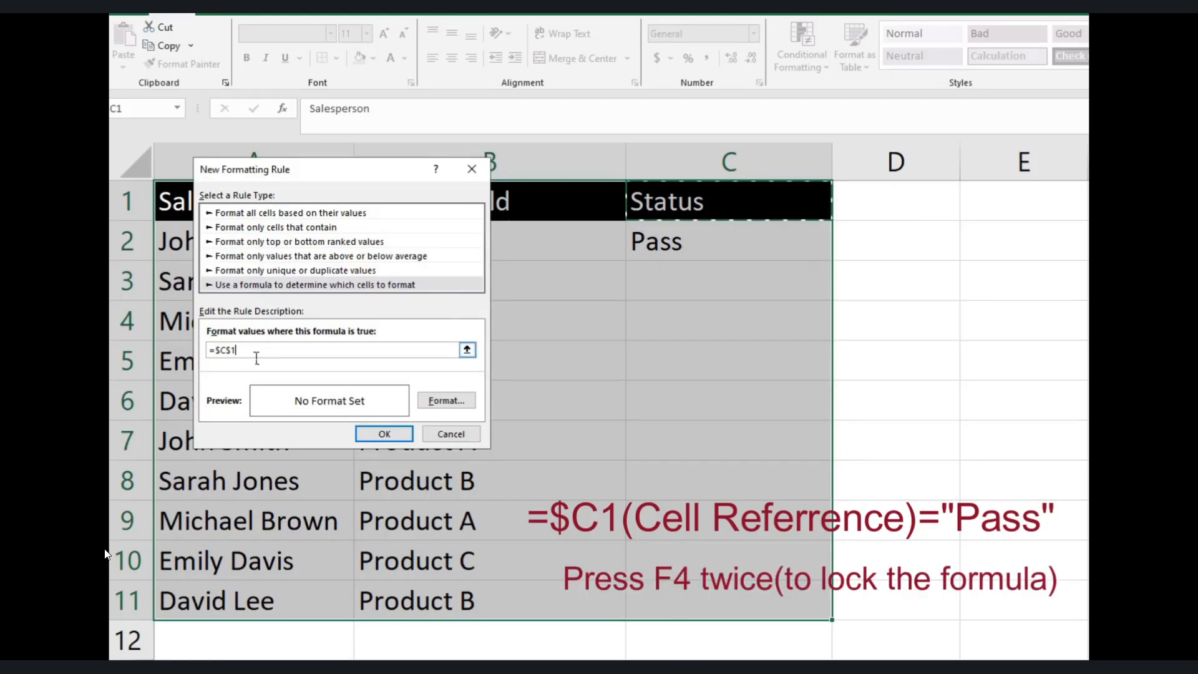
key(F4)
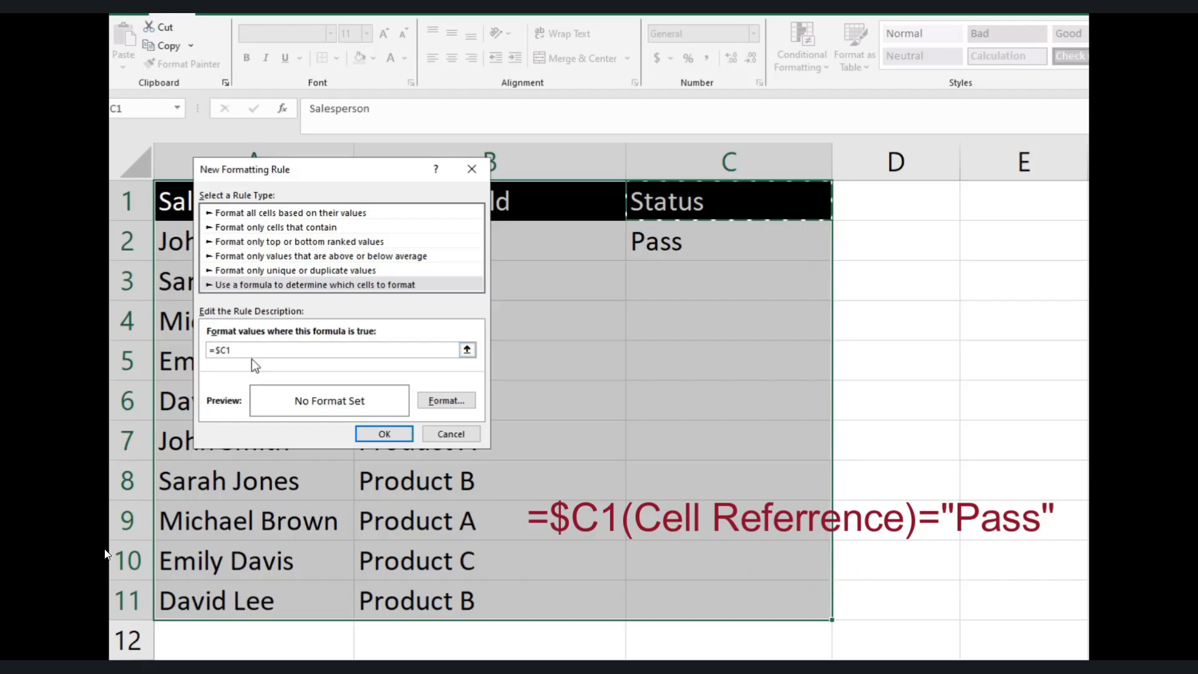
text(=)
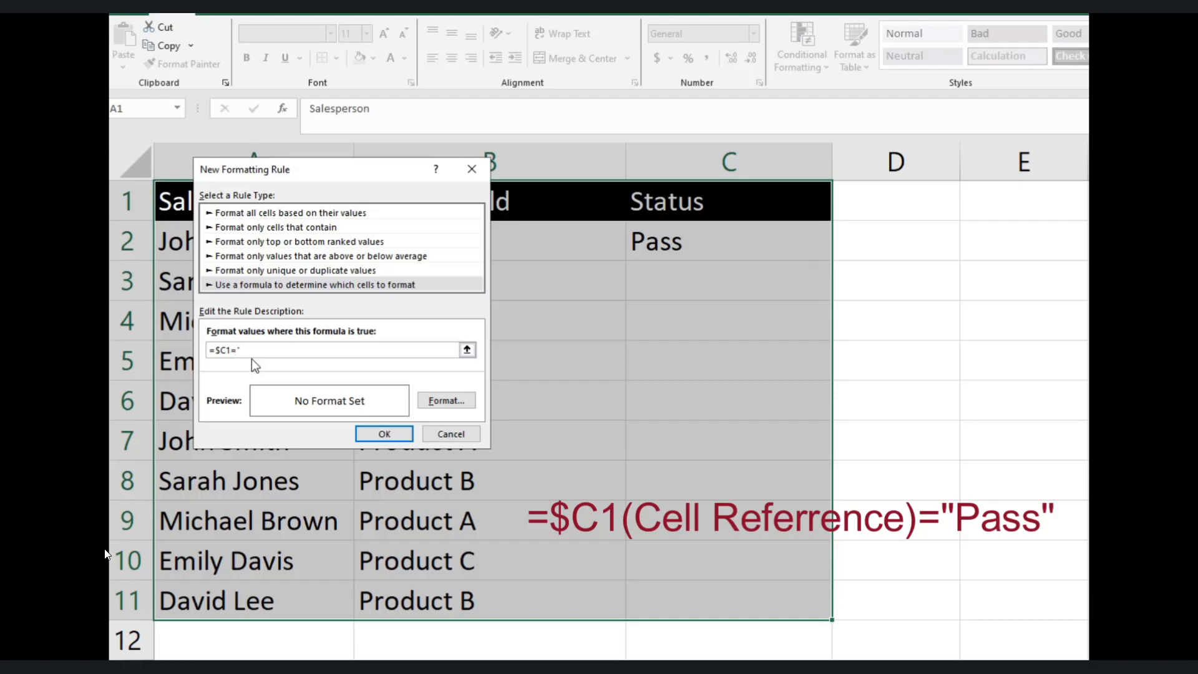
text("Pass")
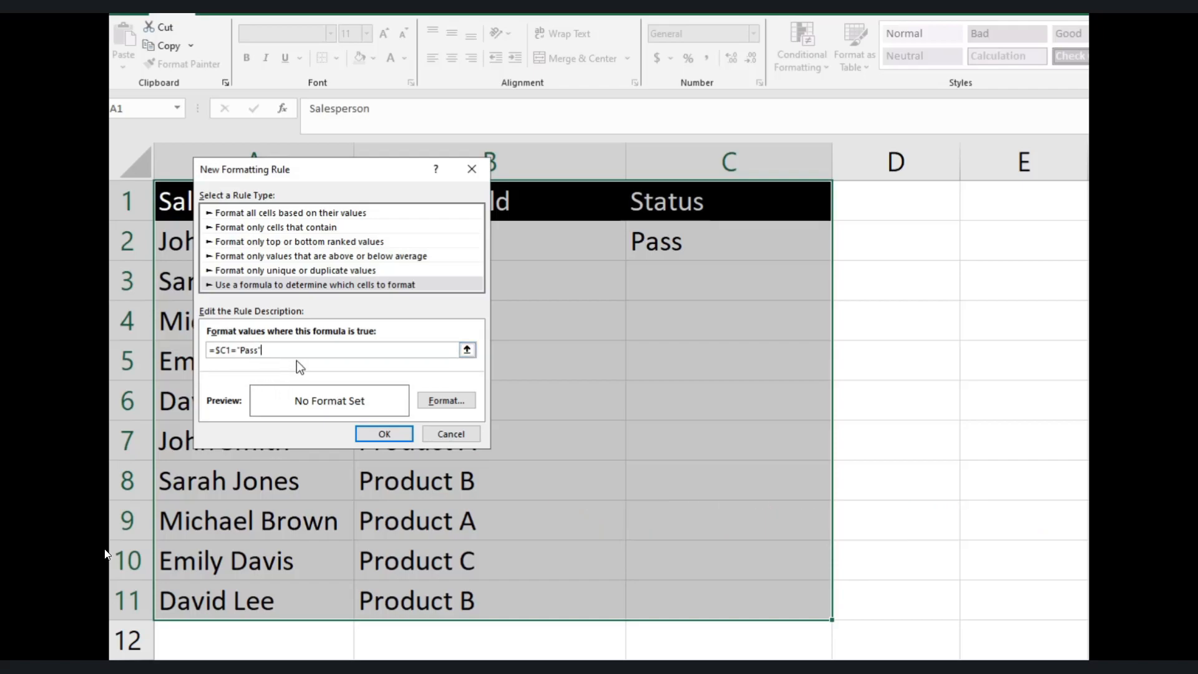
Step: Give the Pass rule a light blue fill chosen from the additional standard colors and create the rule
click(447, 401)
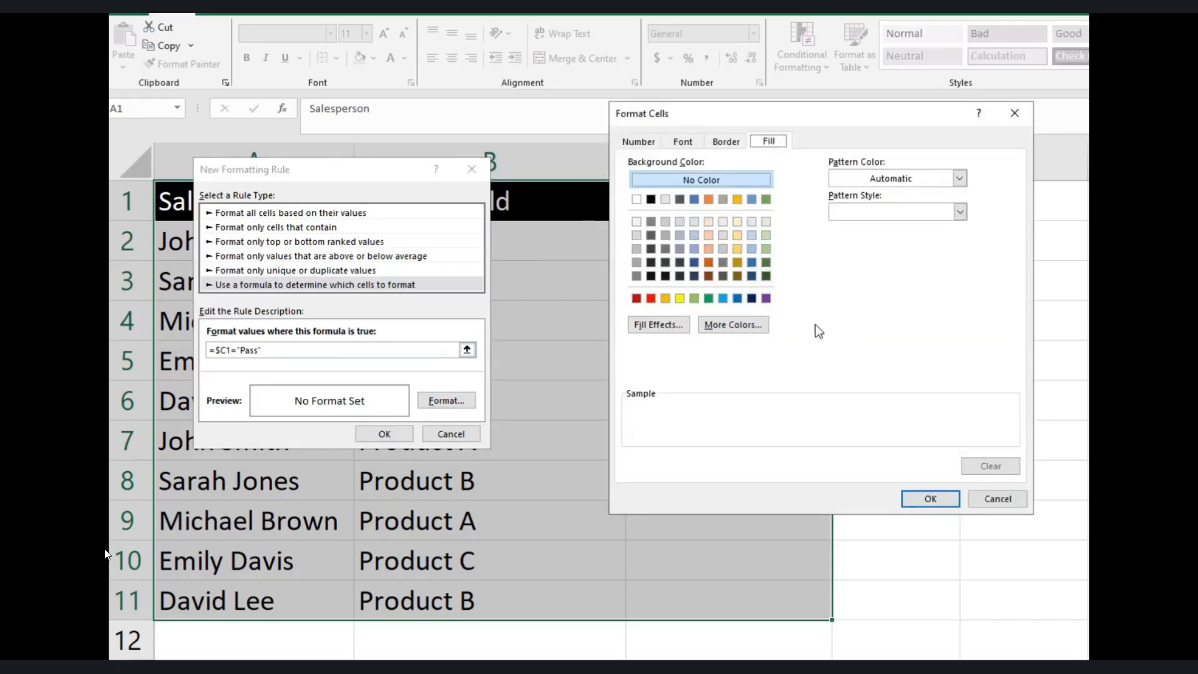
click(750, 324)
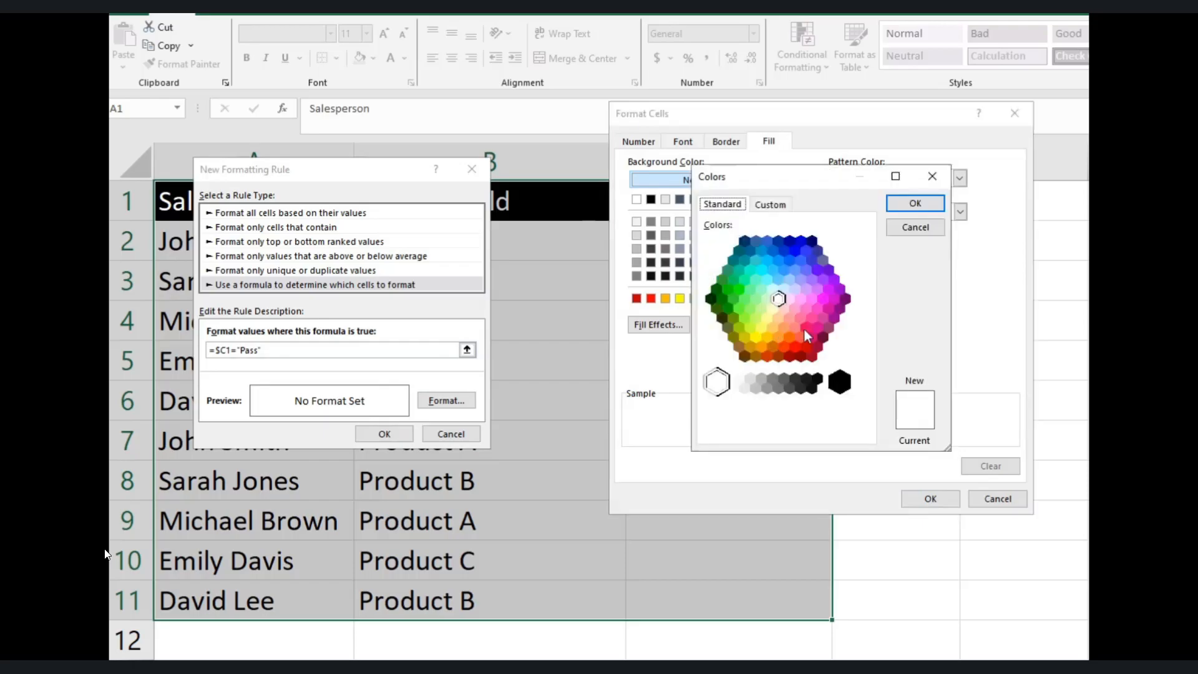
click(795, 268)
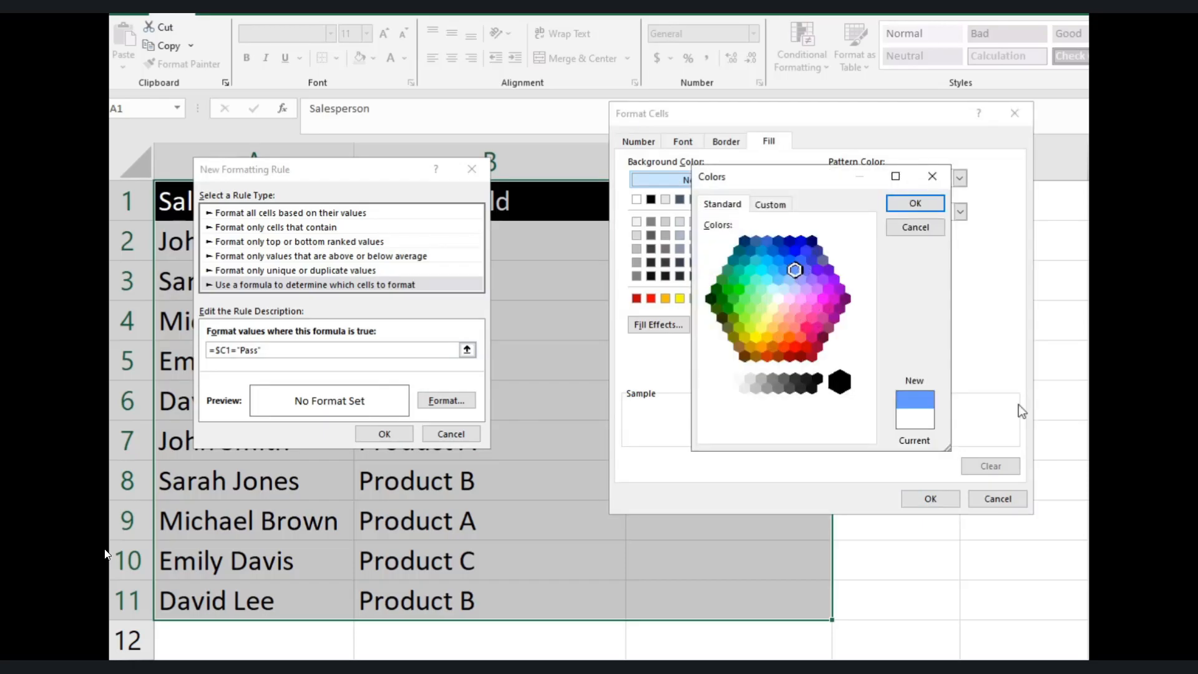
click(915, 203)
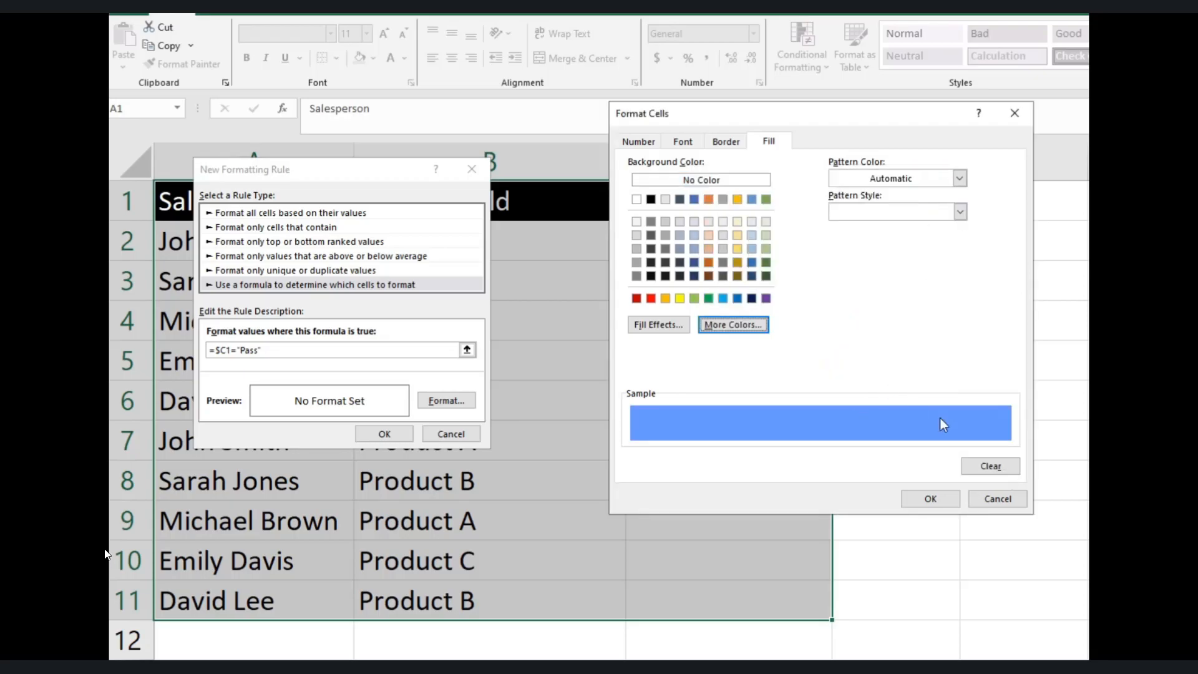
click(945, 493)
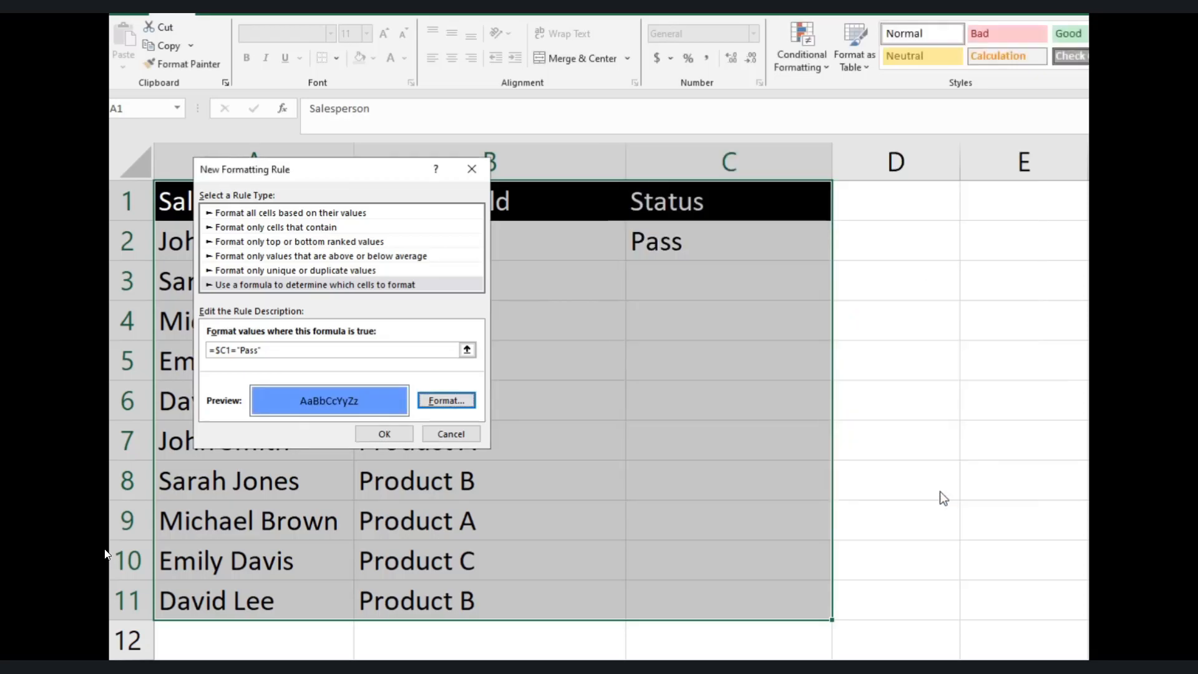
click(408, 432)
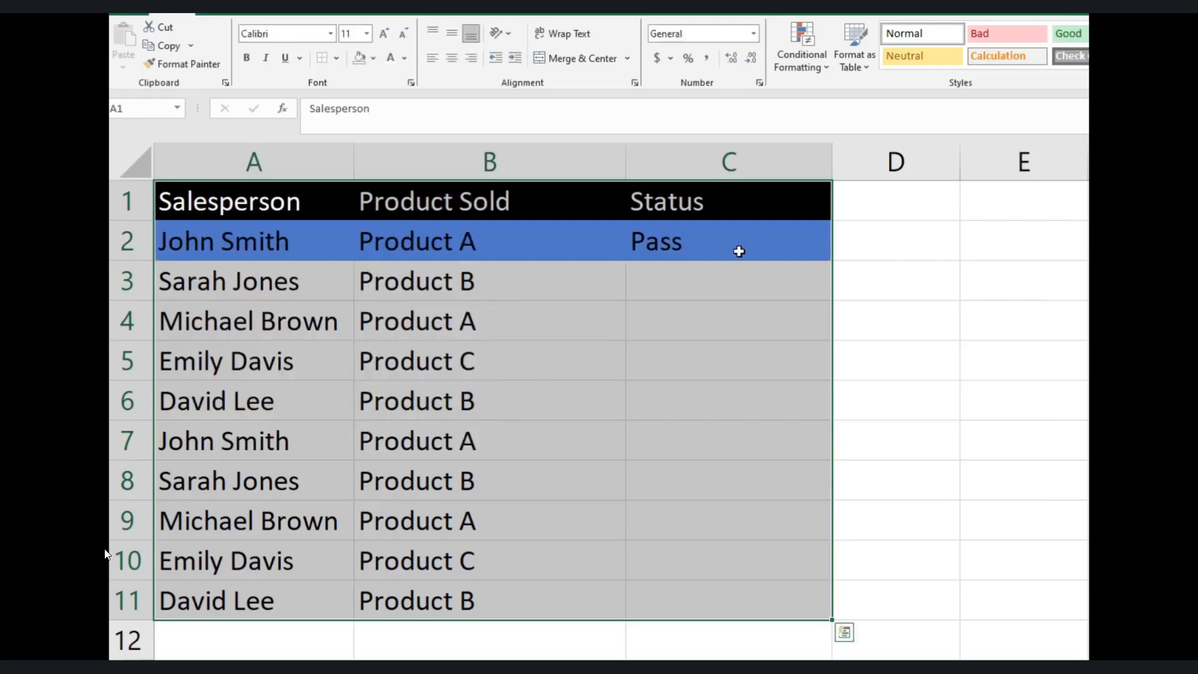
Step: Set the status in cell C3 to Pass from its list of choices
click(718, 278)
click(839, 292)
click(819, 316)
click(741, 333)
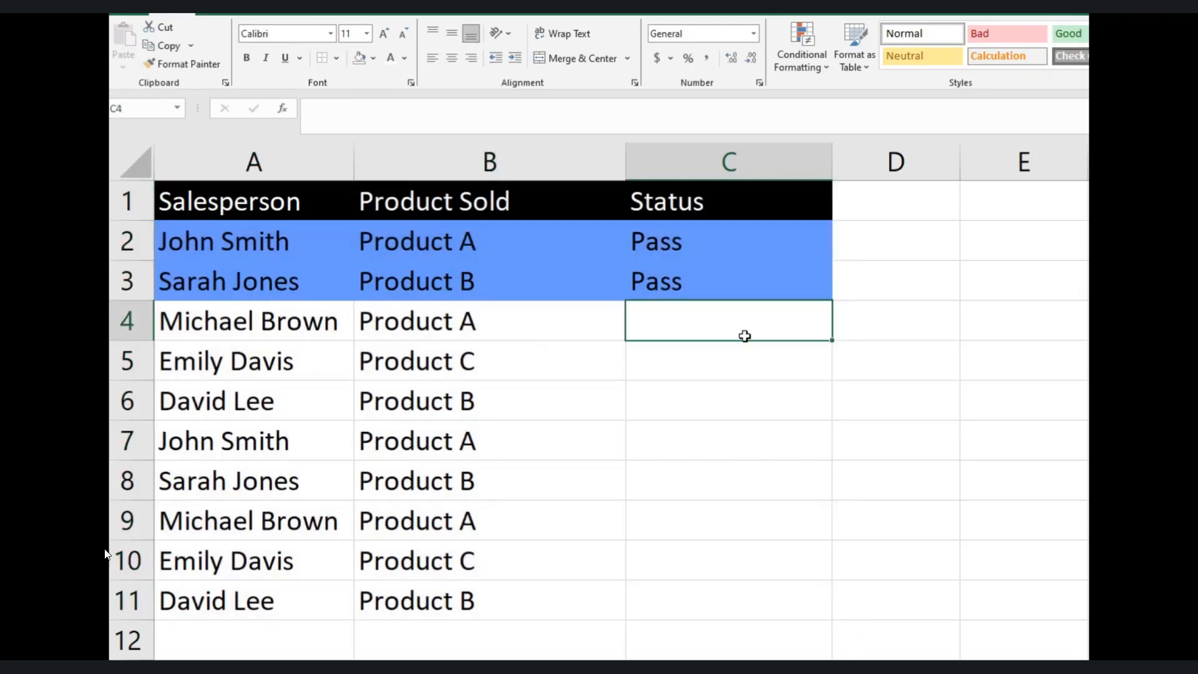
Step: Start another conditional formatting rule for A1:C11 through the rules manager, using a formula to determine which cells to format
click(253, 214)
drag(253, 214, 786, 599)
click(801, 63)
click(835, 274)
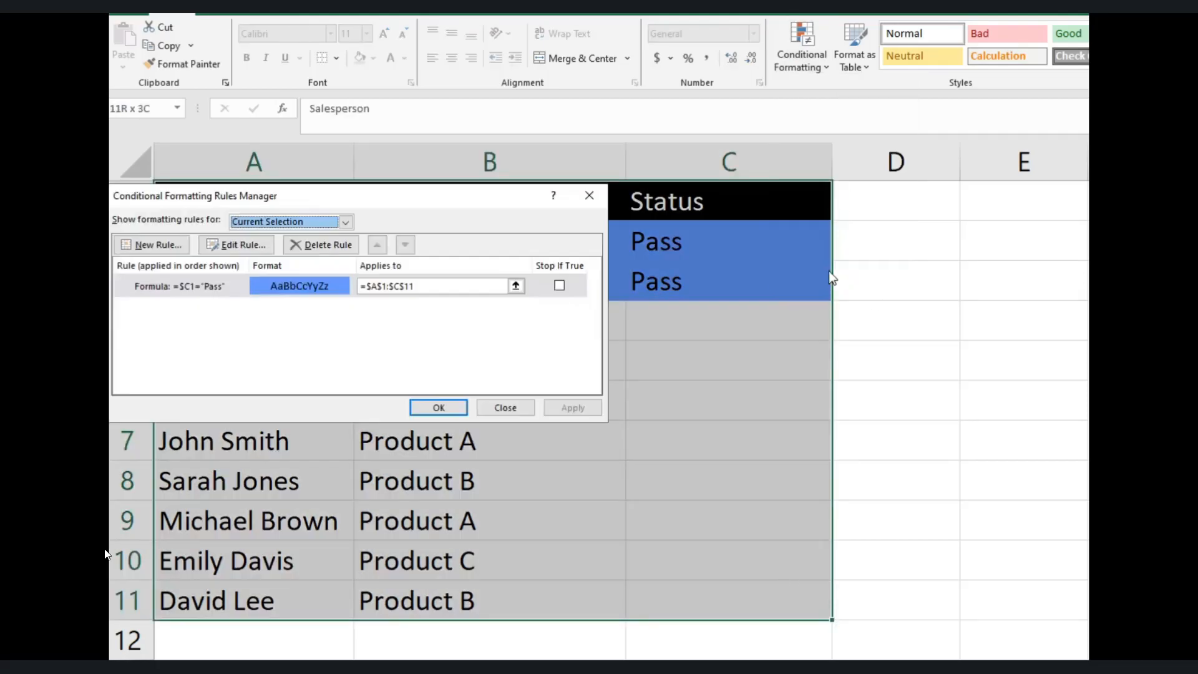
click(268, 294)
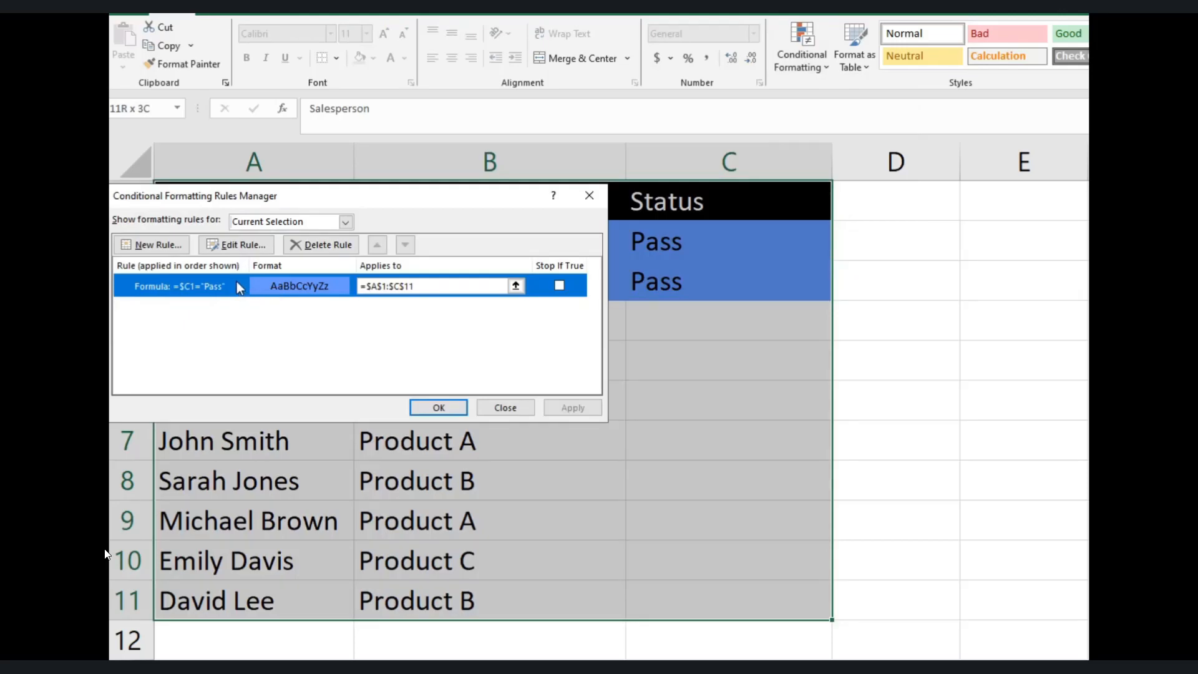
click(181, 245)
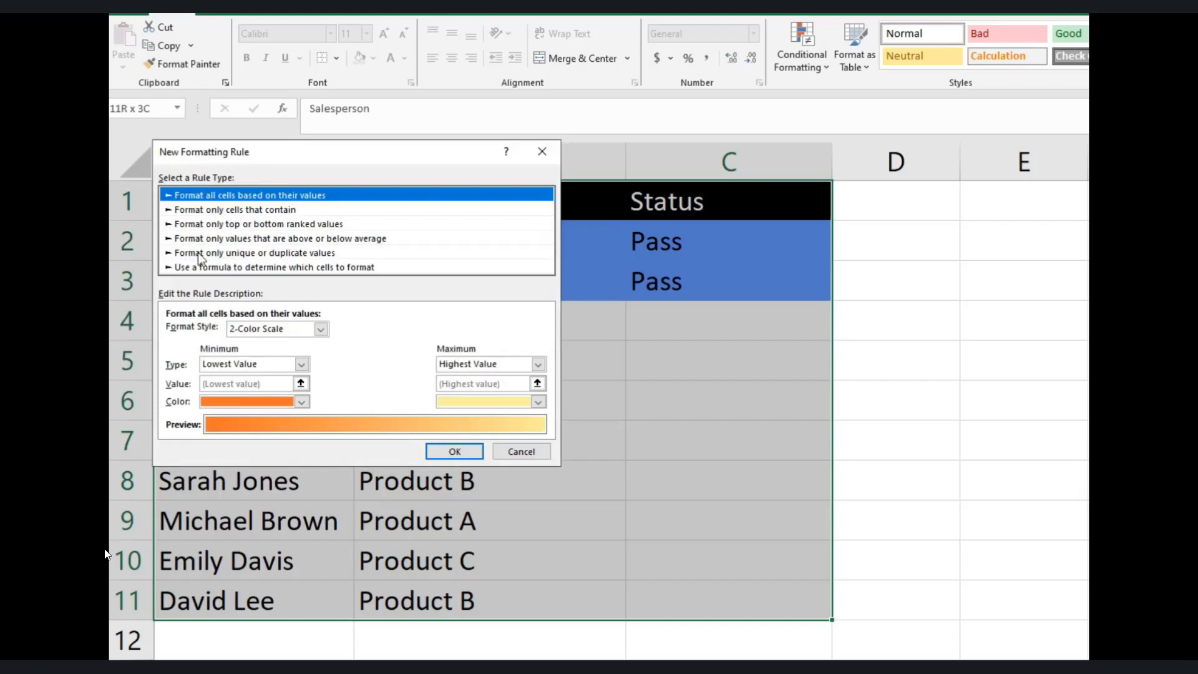
click(208, 267)
click(248, 330)
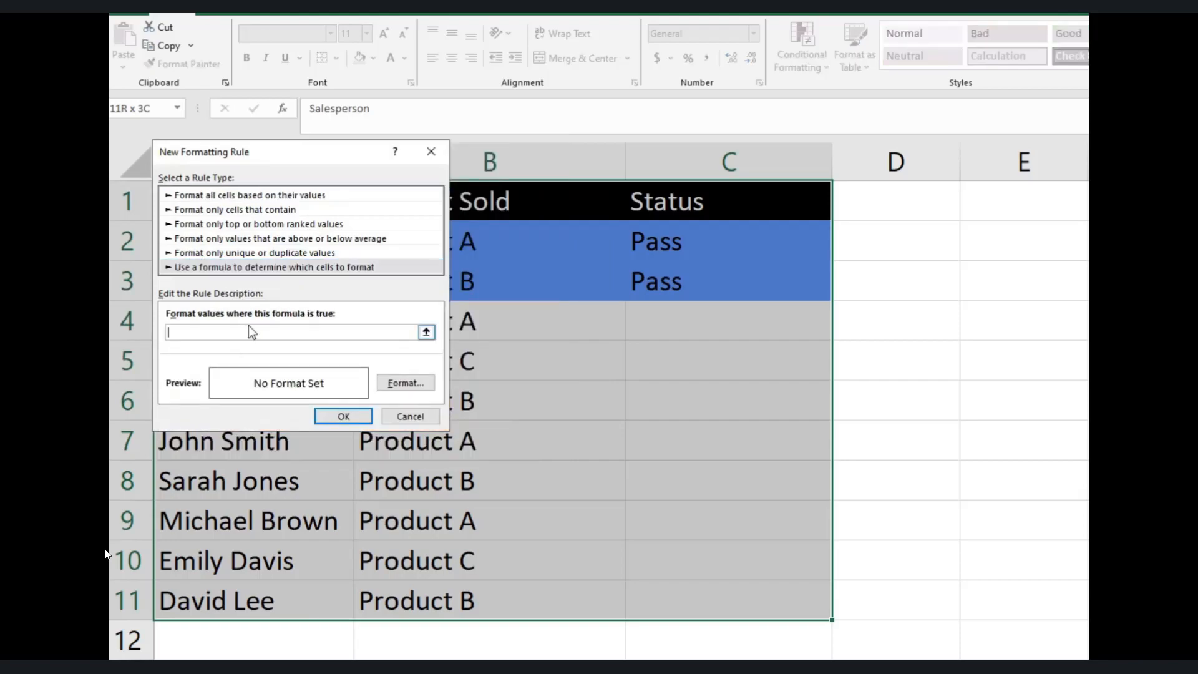
Step: Begin the new rule's formula with =$C1, locking only the column, and give the rule a red fill
text(=)
click(716, 211)
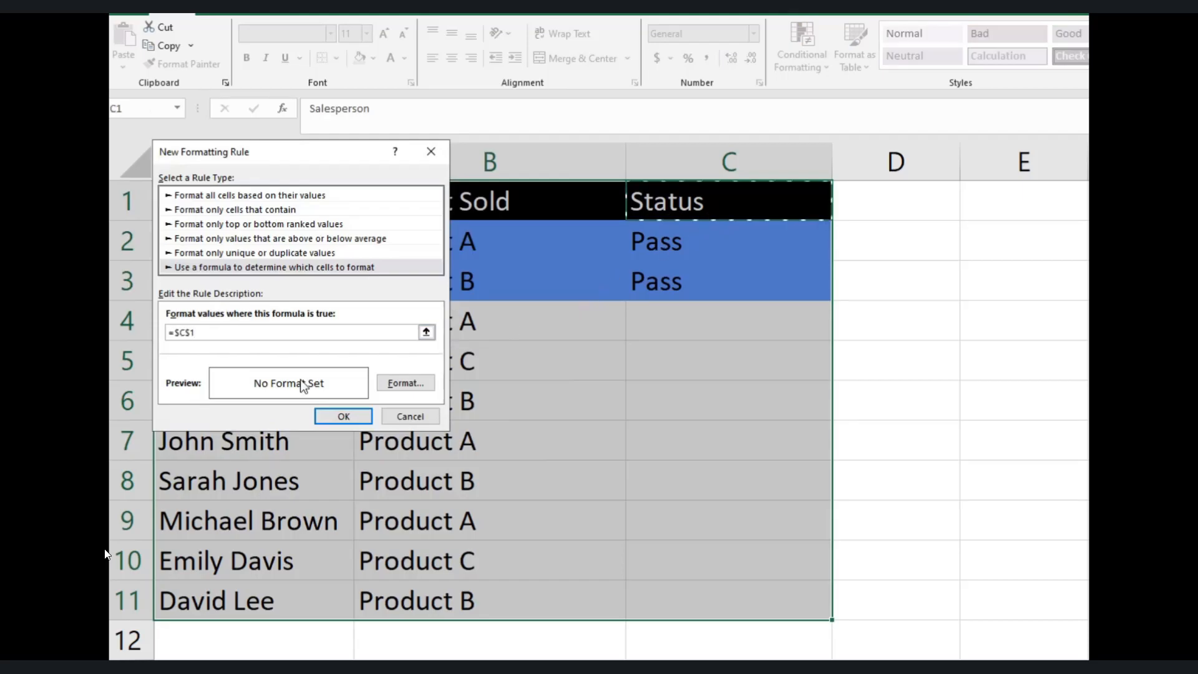
click(393, 380)
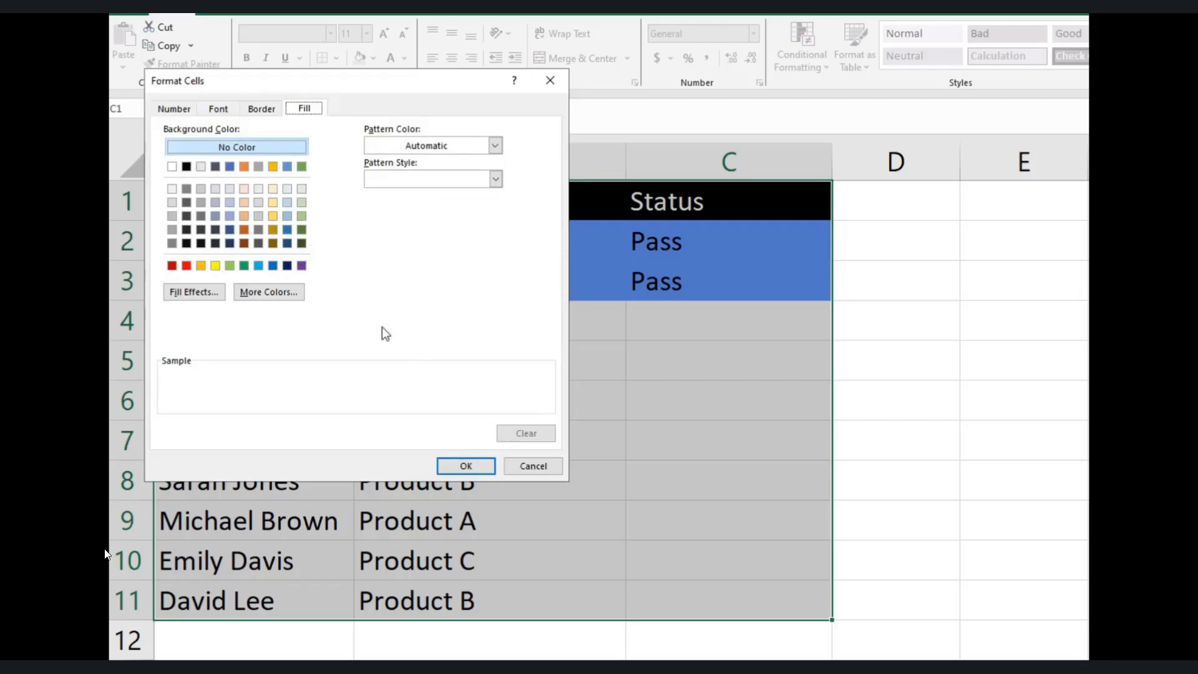
click(186, 265)
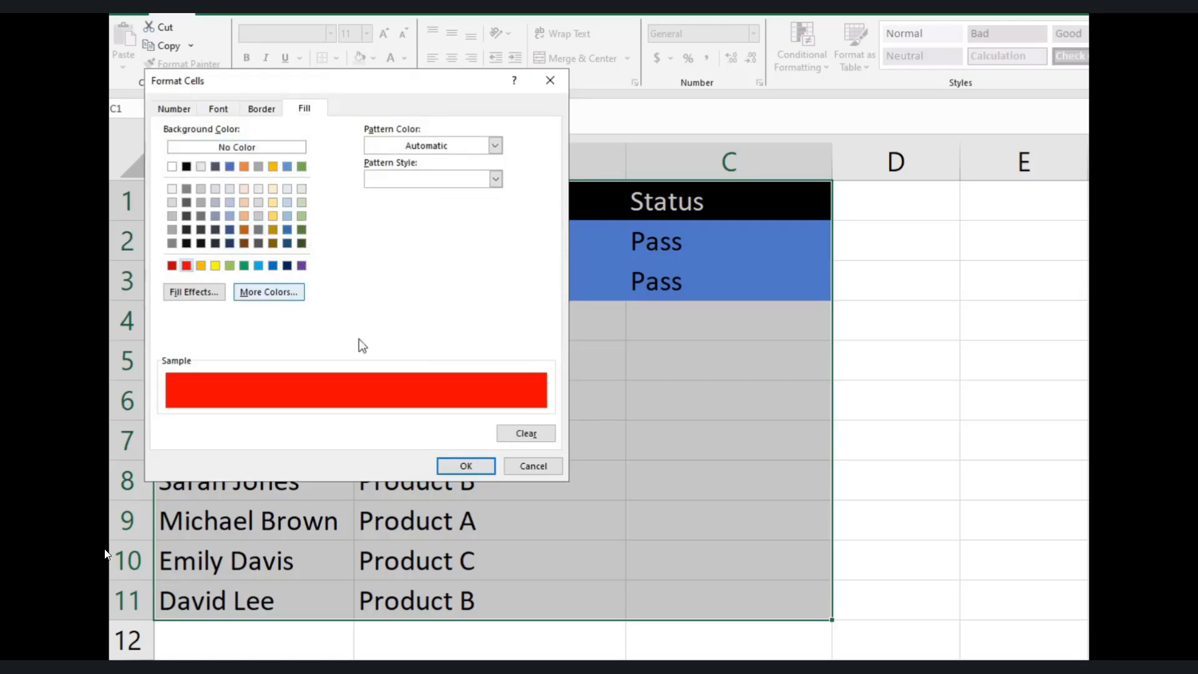
click(461, 465)
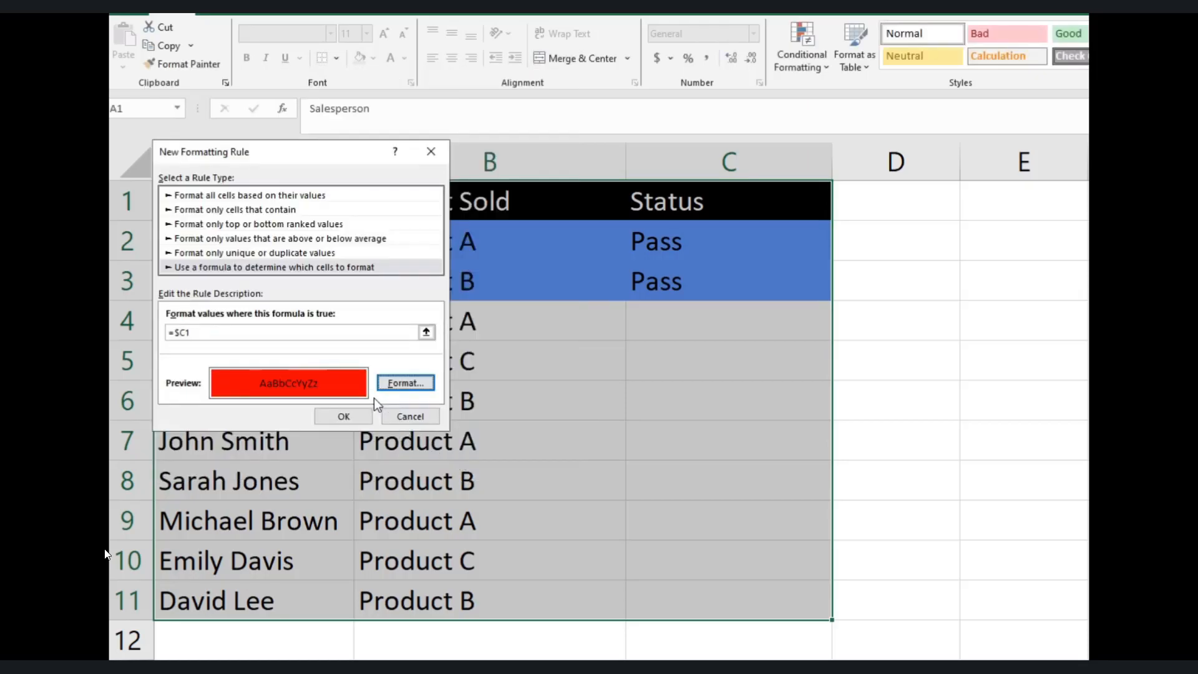
Step: Complete the rule formula as =$C1="Fail" and create the rule
click(325, 336)
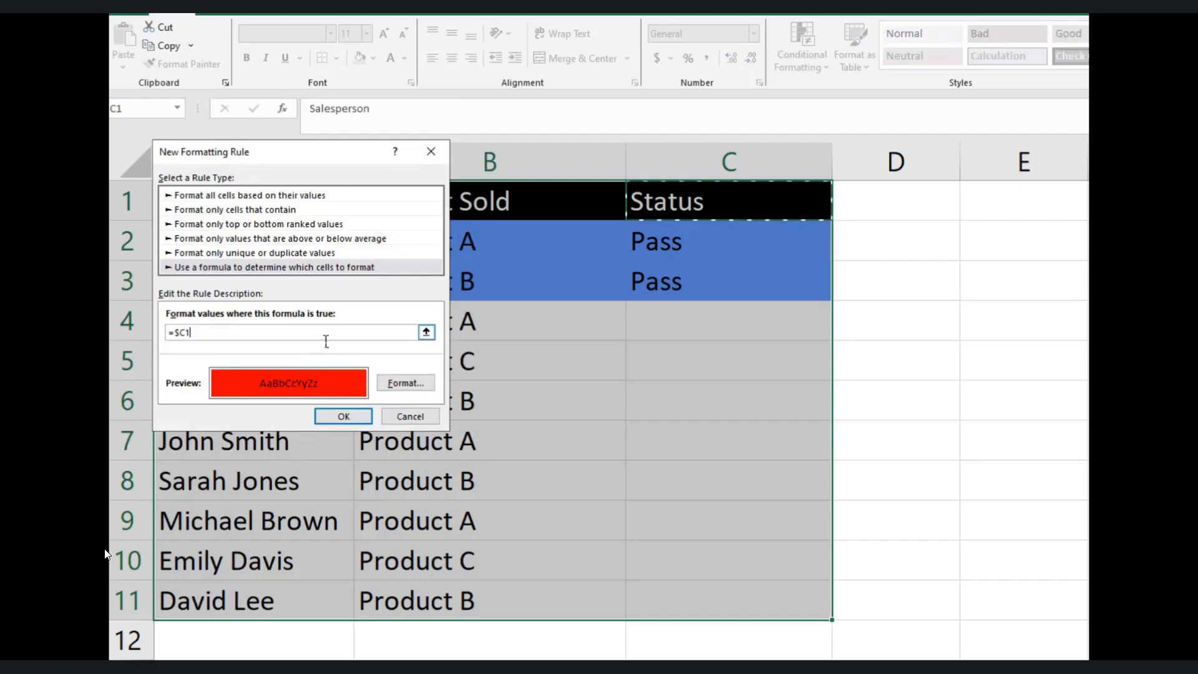
text(=)
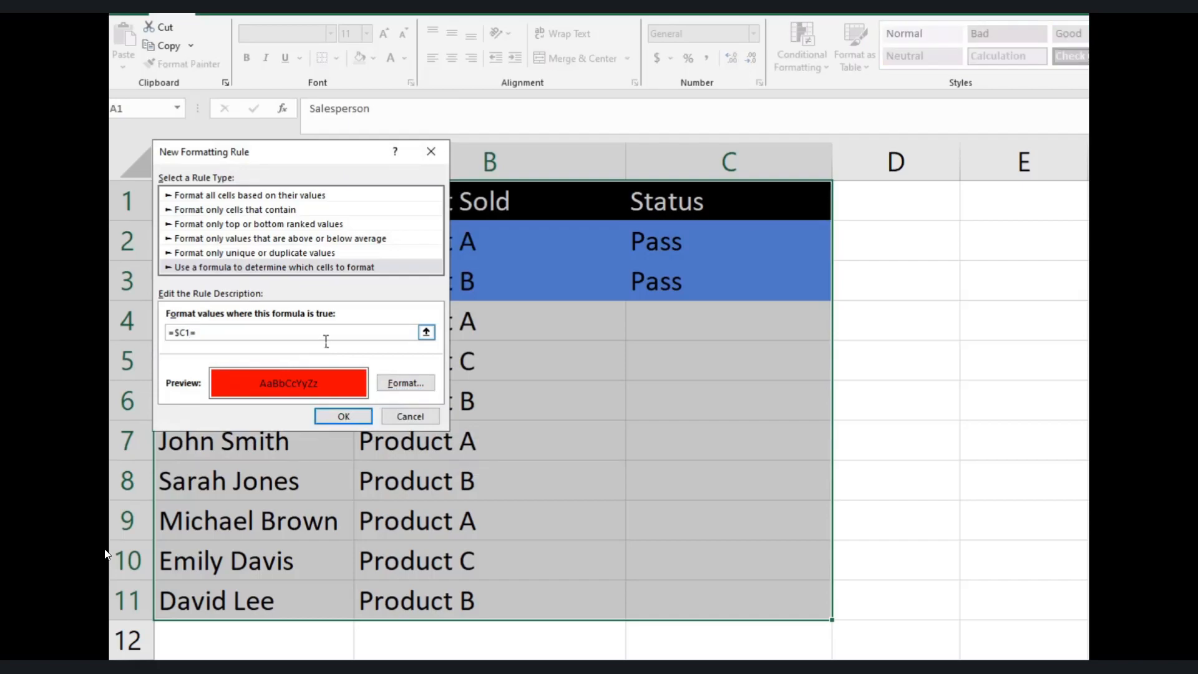
text("Fail)
click(343, 416)
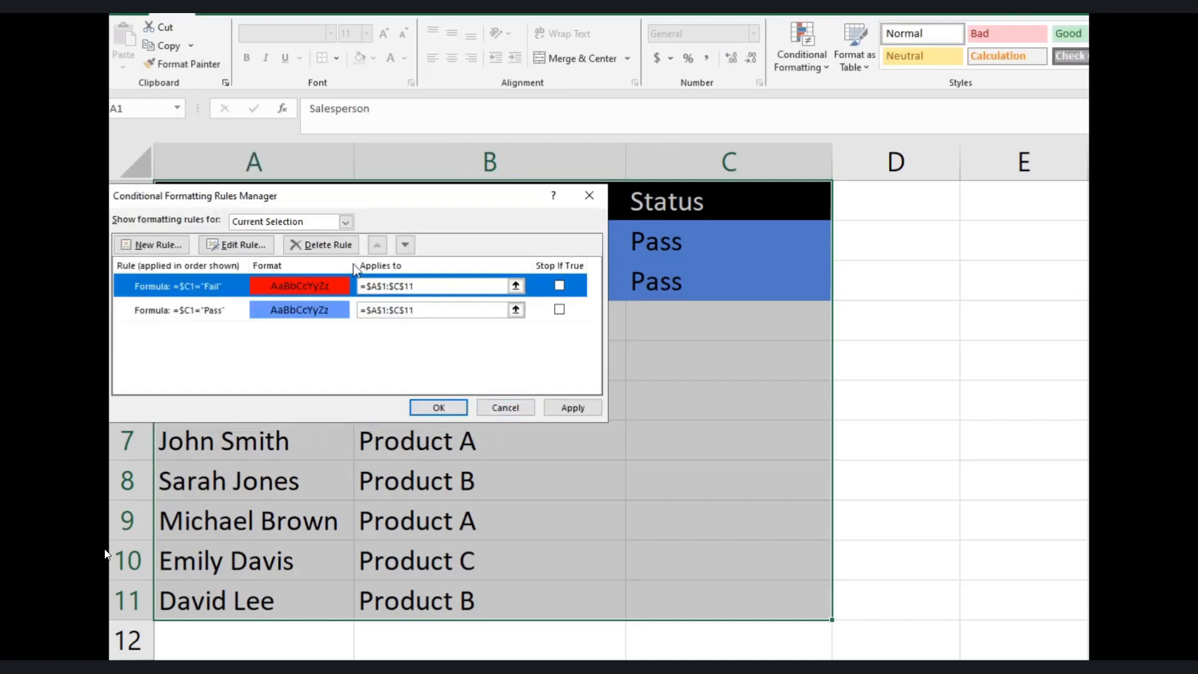
Step: Apply the Pass and Fail rules to the table and close the rules manager
click(188, 312)
click(193, 287)
click(570, 408)
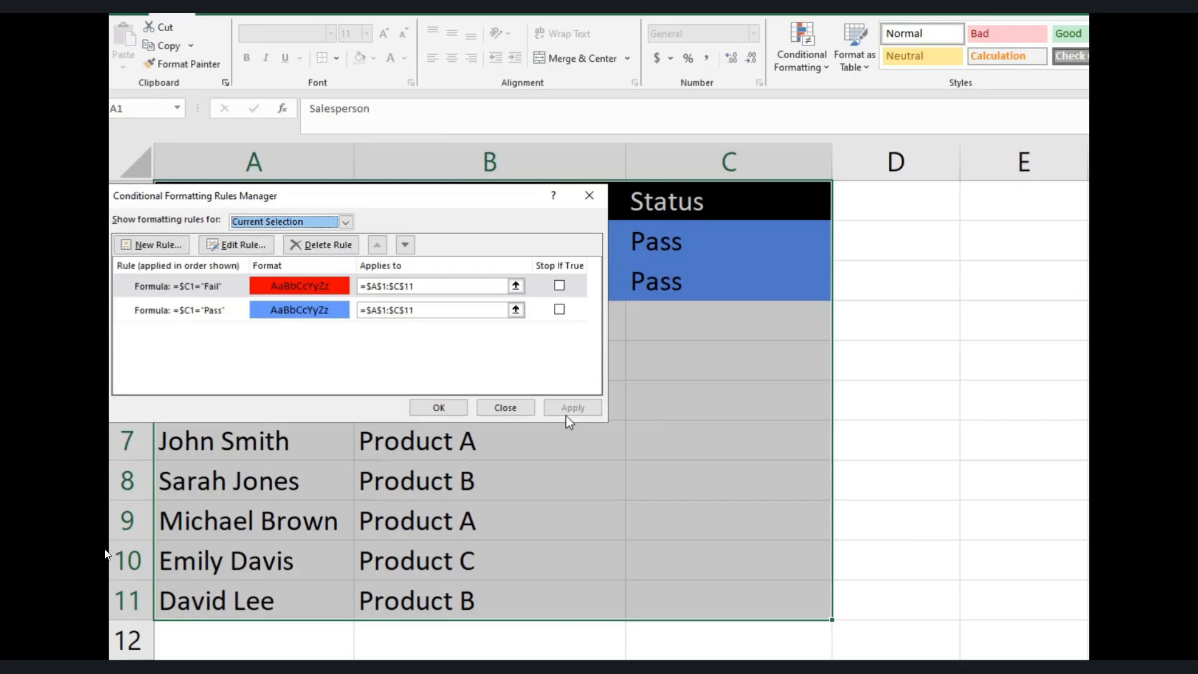
click(502, 407)
Step: Enter Fail as the status in cell C4 and choose Fail for cell C5 from its list
click(677, 333)
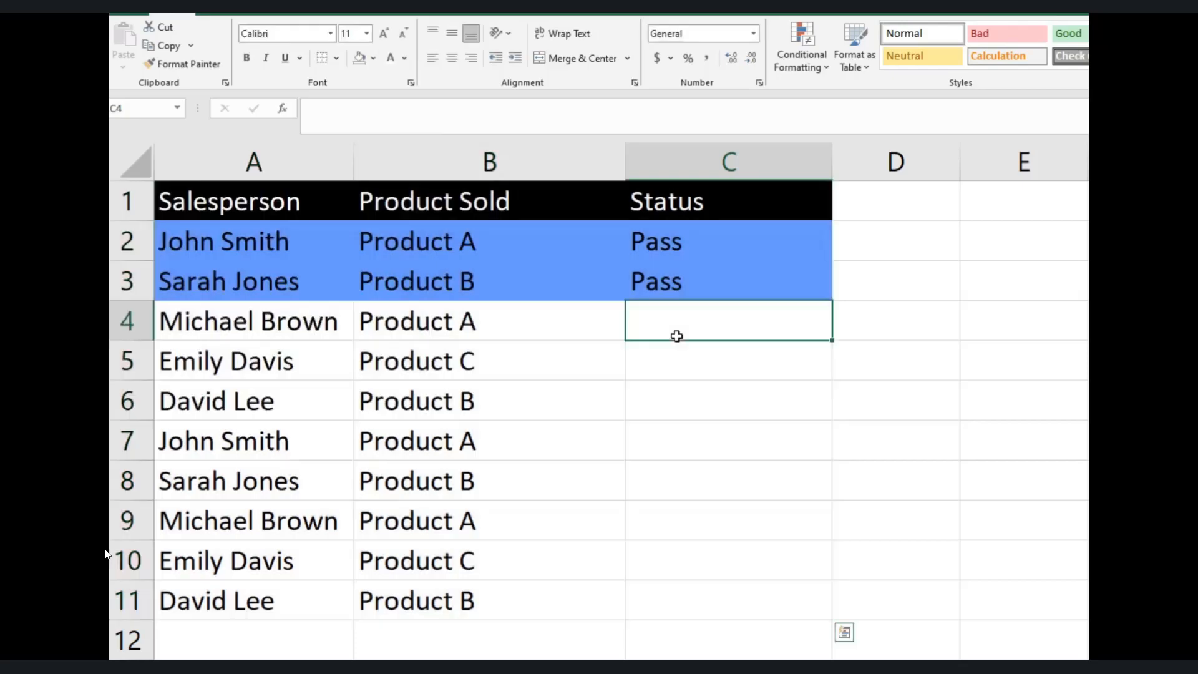
text(Fail)
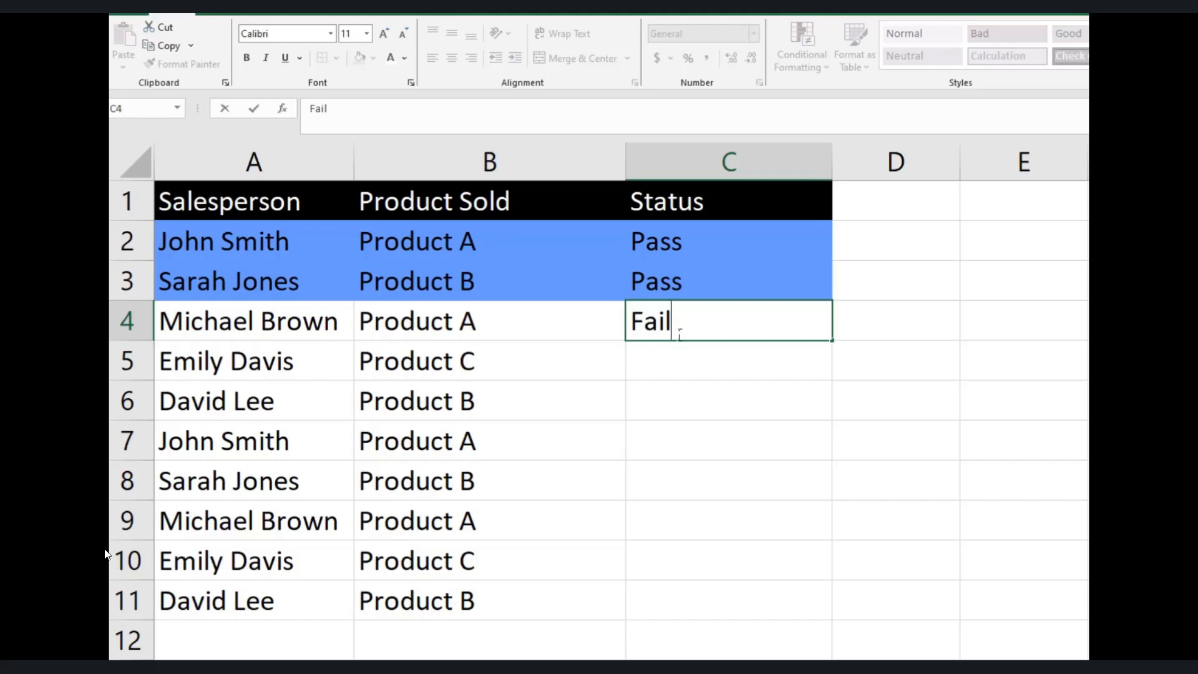
key(Return)
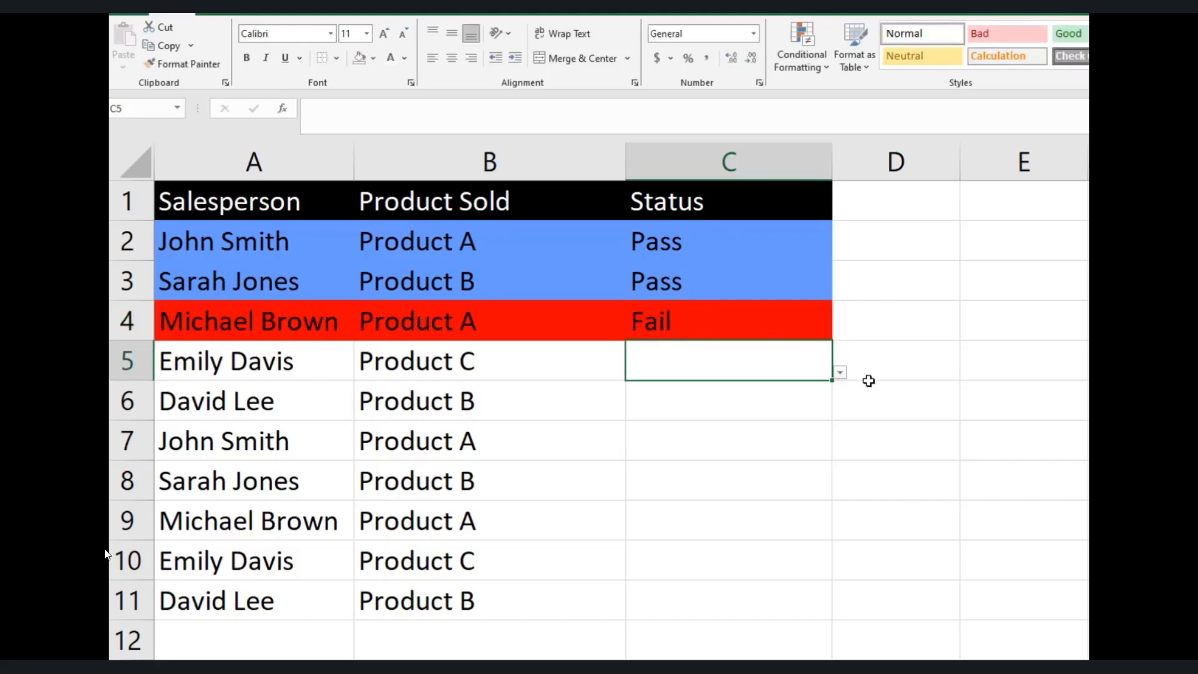
click(840, 373)
click(794, 419)
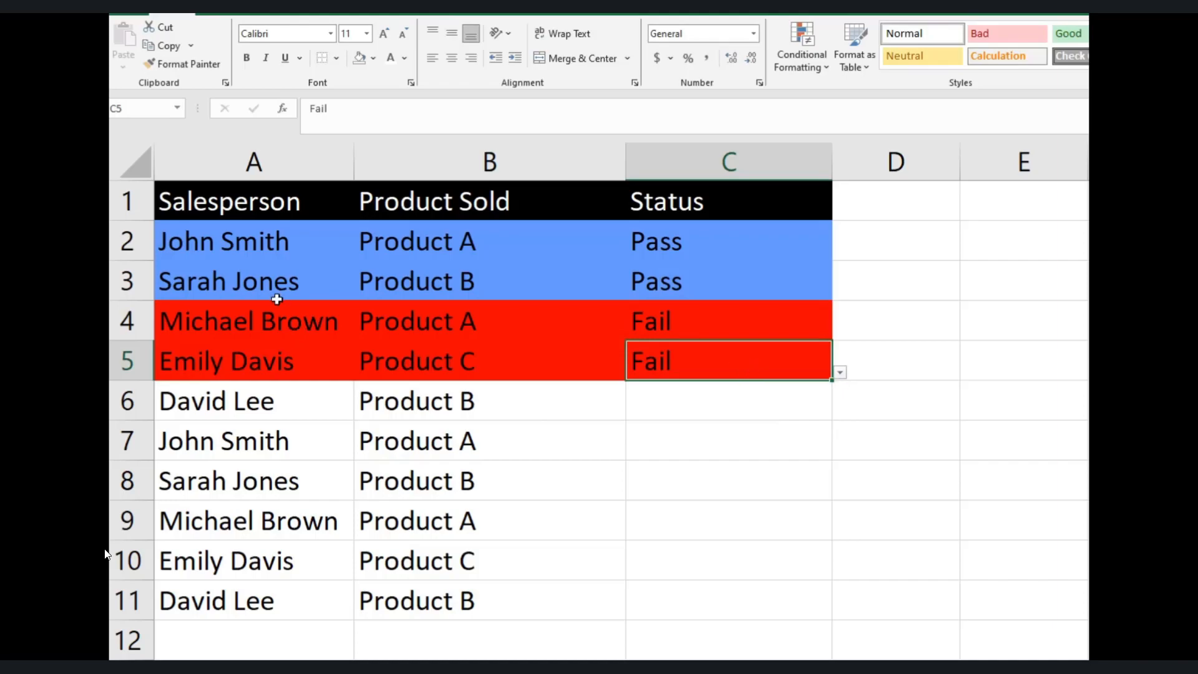
Step: Edit the existing =$C1="Fail" rule and change its fill color to white
click(222, 250)
click(775, 248)
click(240, 218)
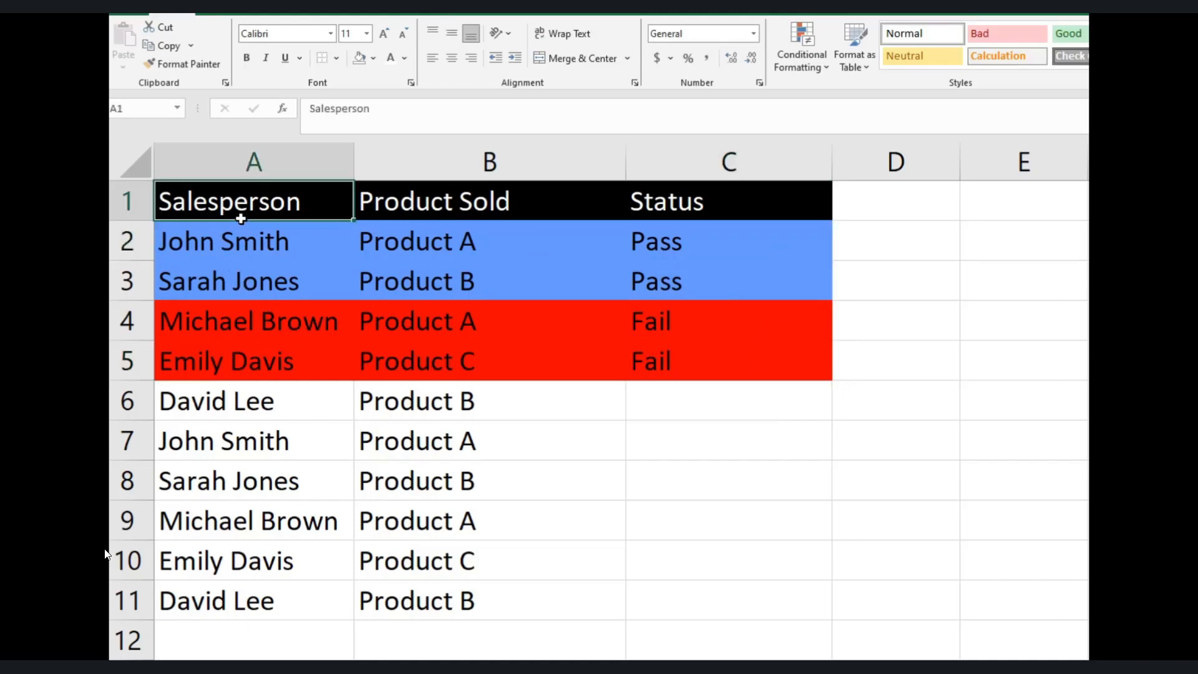
click(711, 588)
click(787, 65)
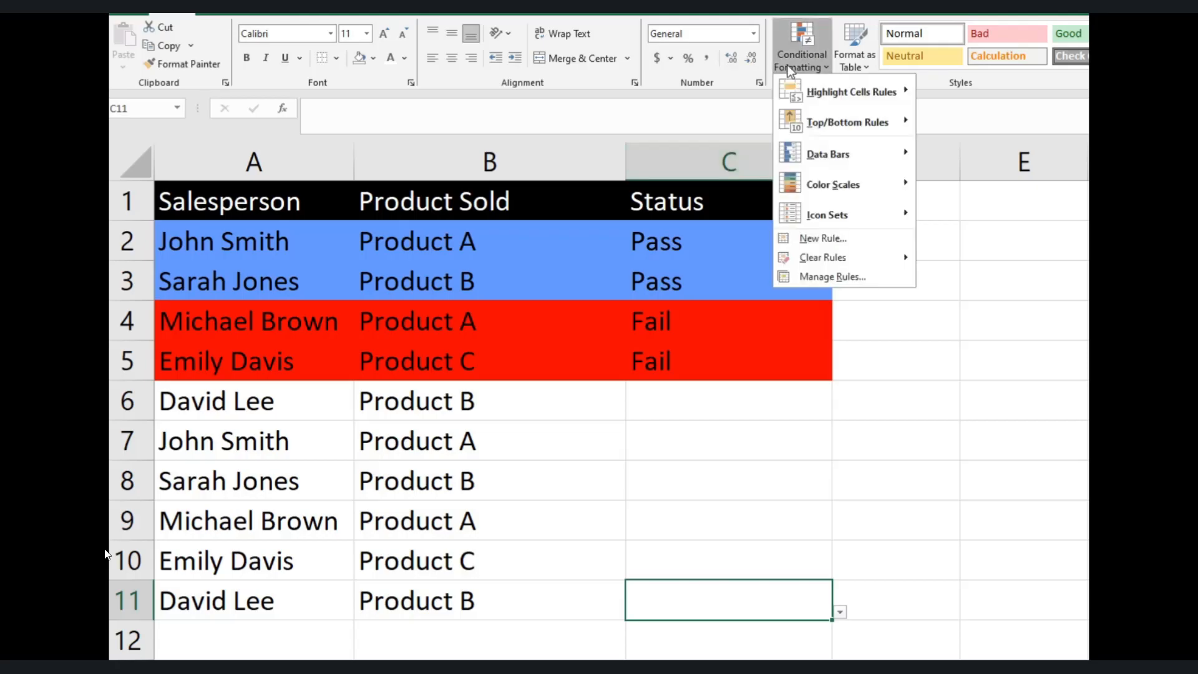
click(851, 274)
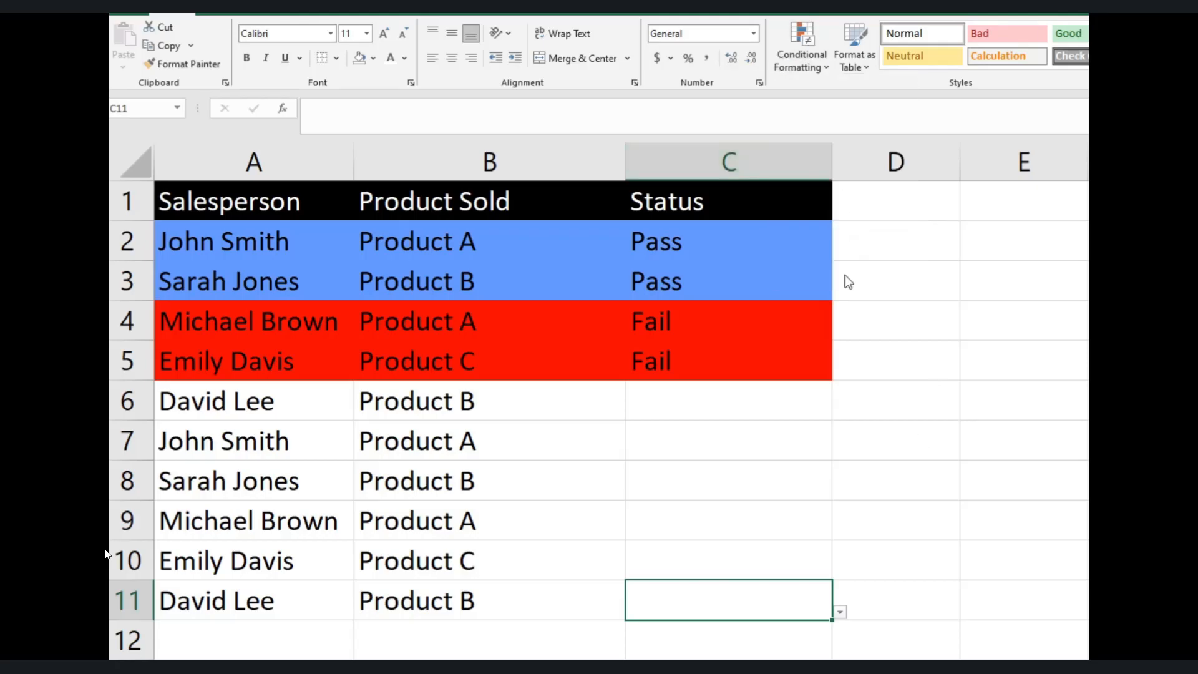
click(189, 288)
click(234, 246)
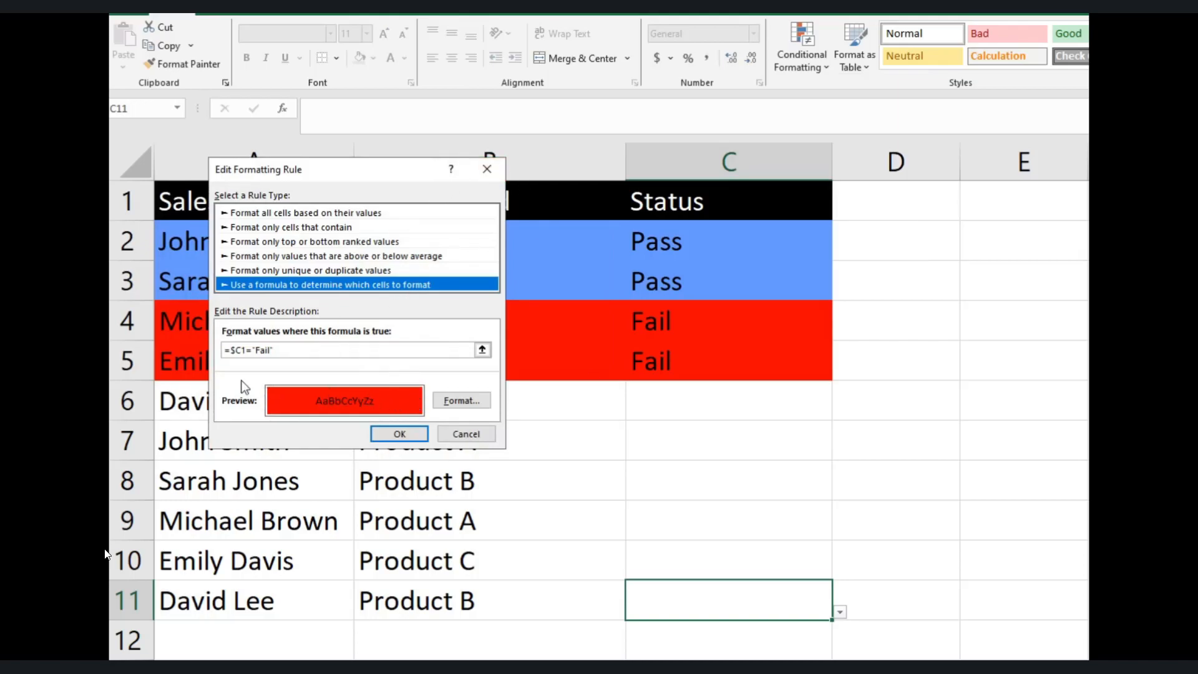
click(453, 400)
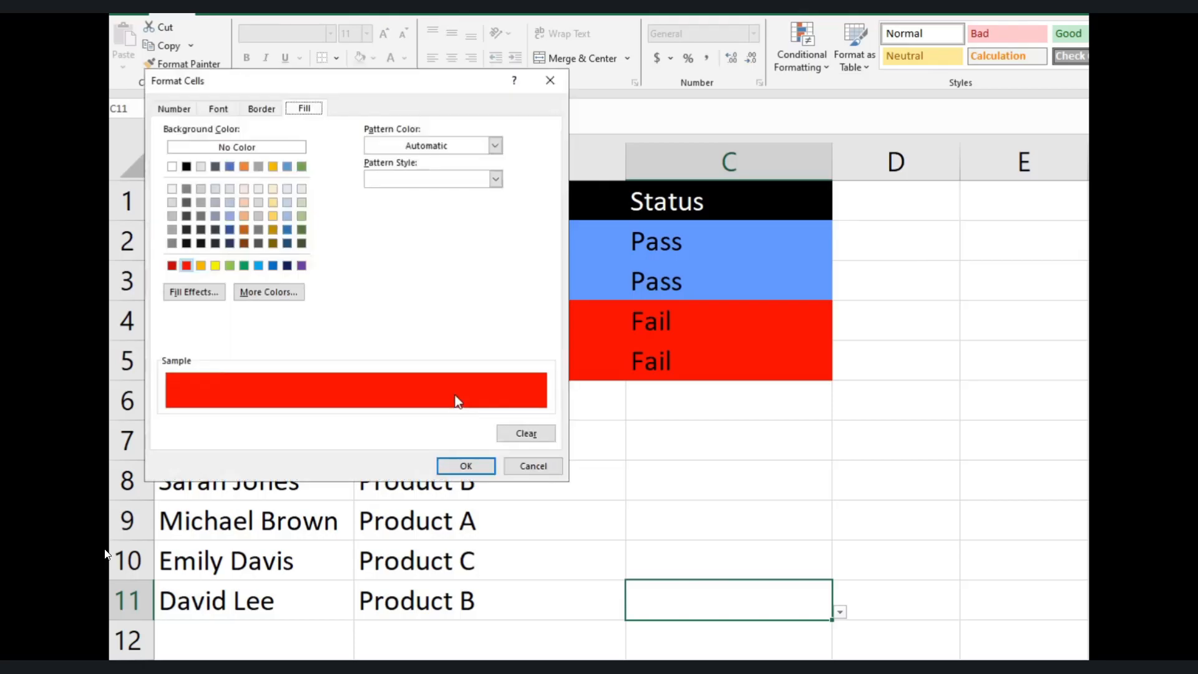
click(171, 168)
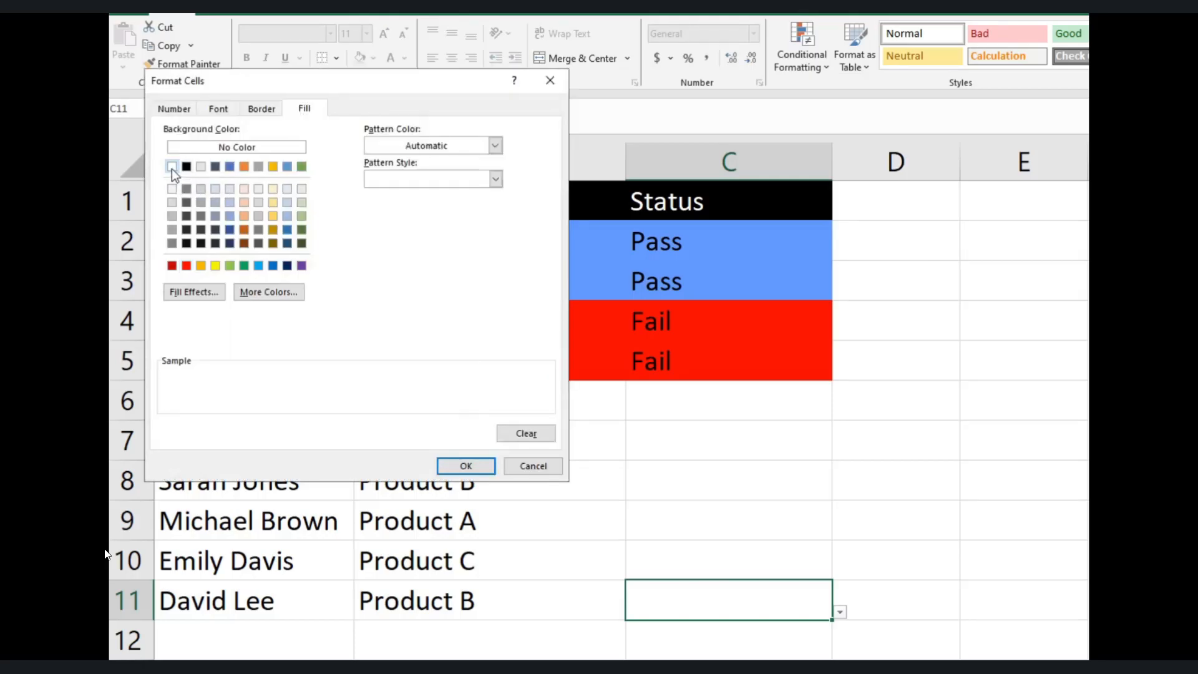
Step: Set the Fail rule's font to Regular style with strikethrough and black color, and save the edited rule
click(229, 111)
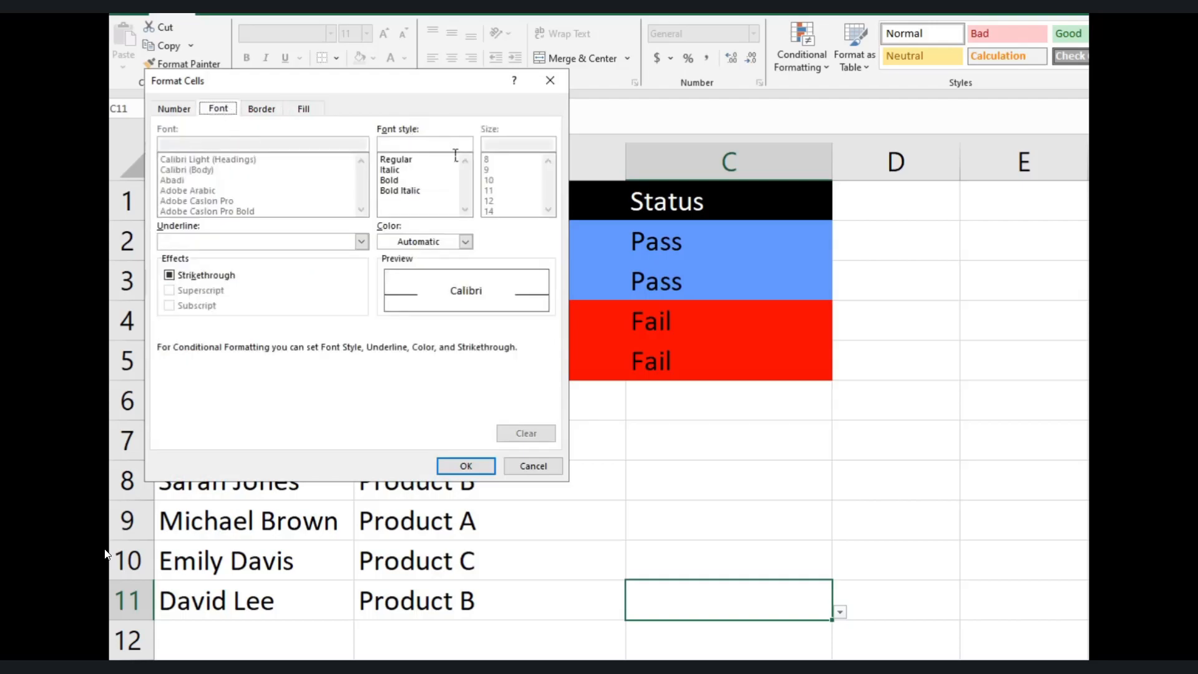
click(396, 160)
click(214, 275)
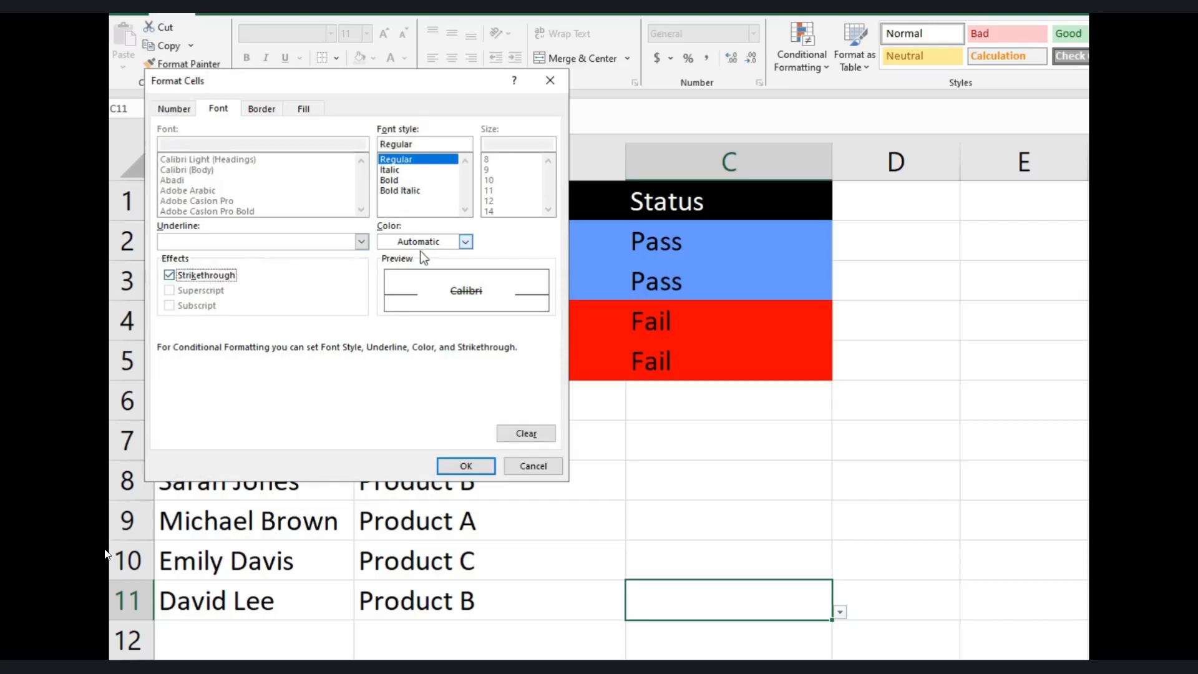
click(465, 241)
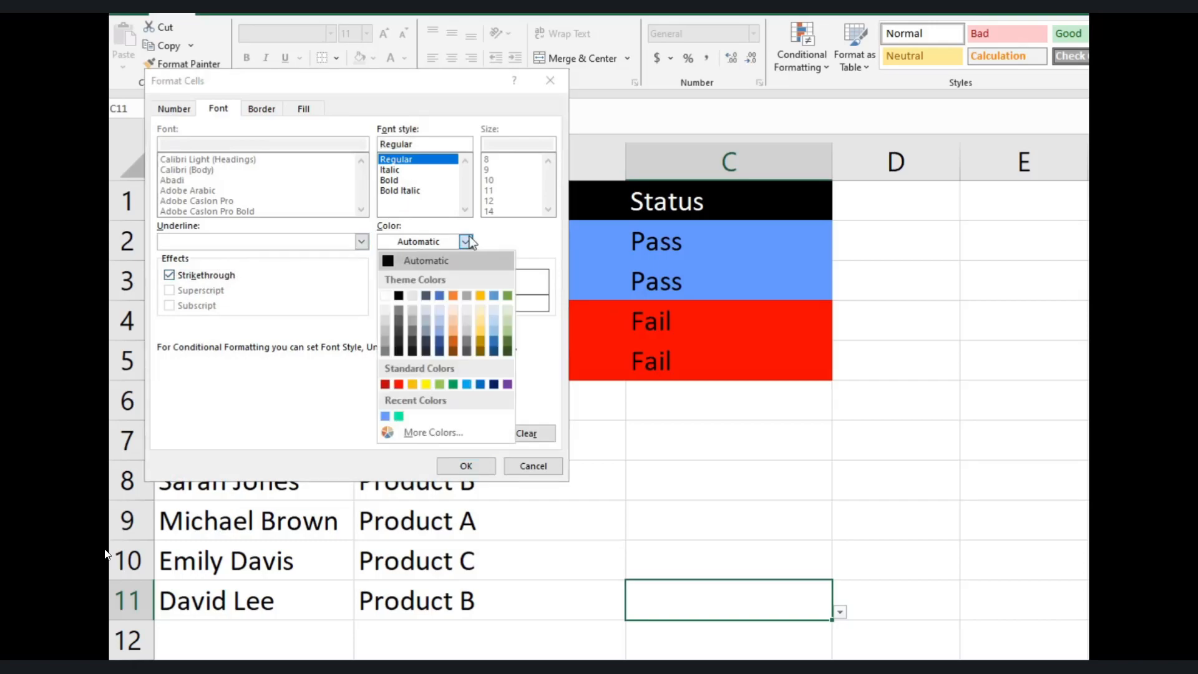
click(399, 295)
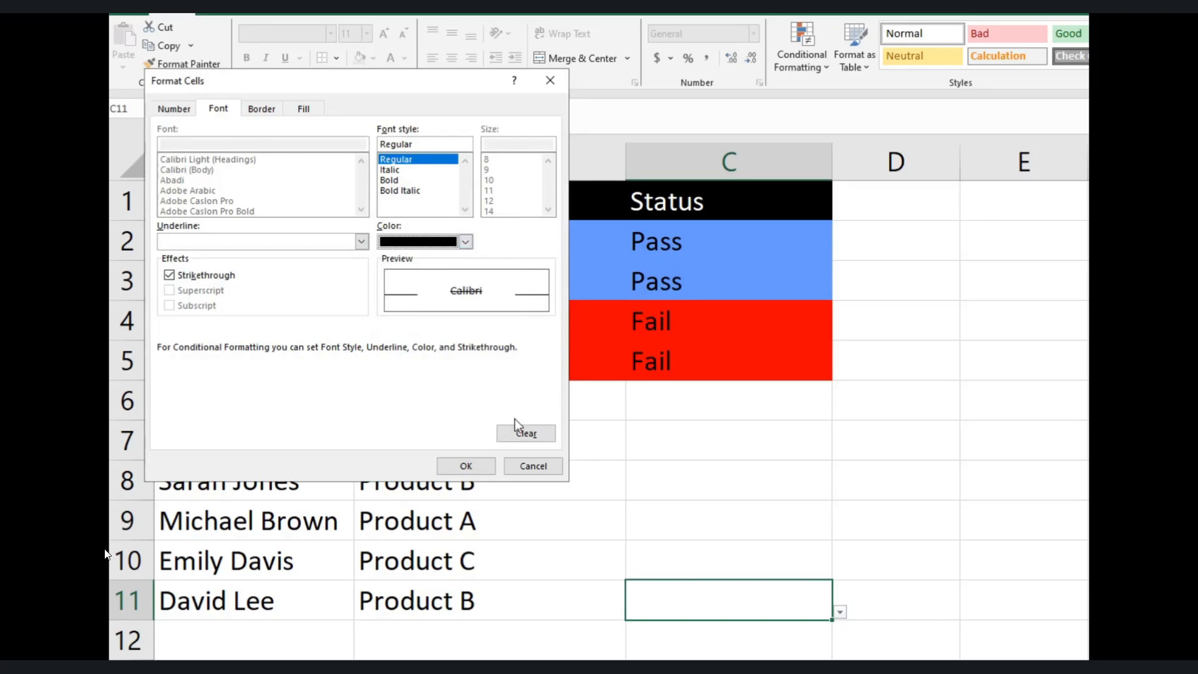
click(468, 465)
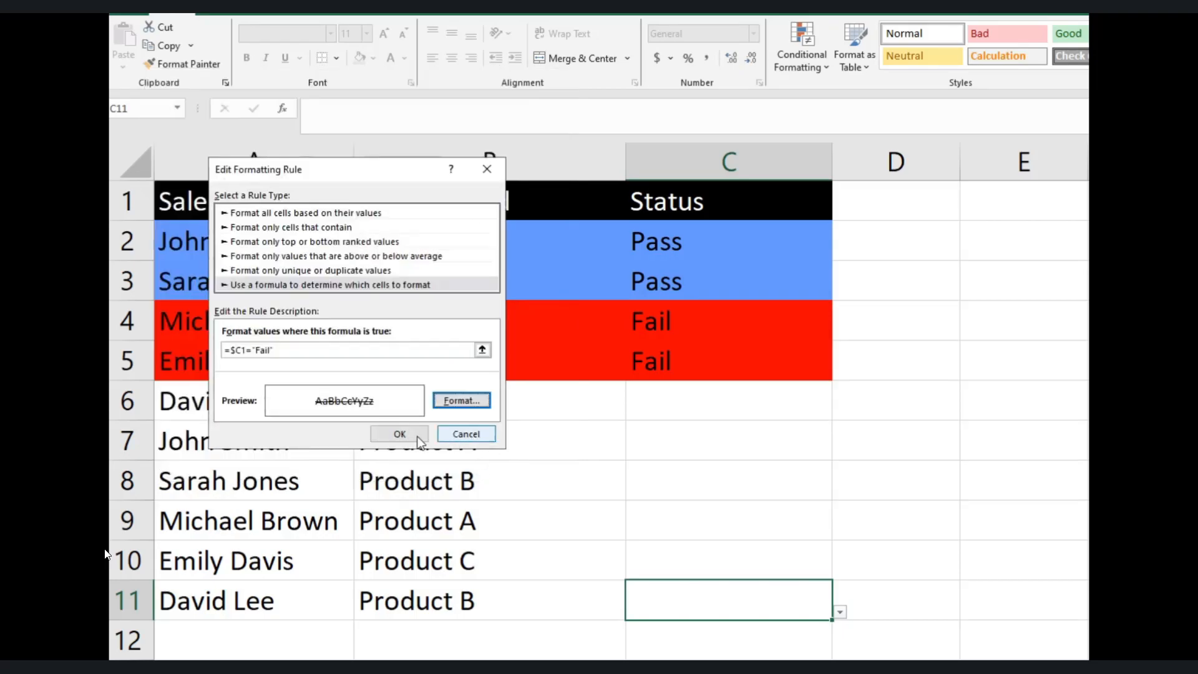
click(399, 434)
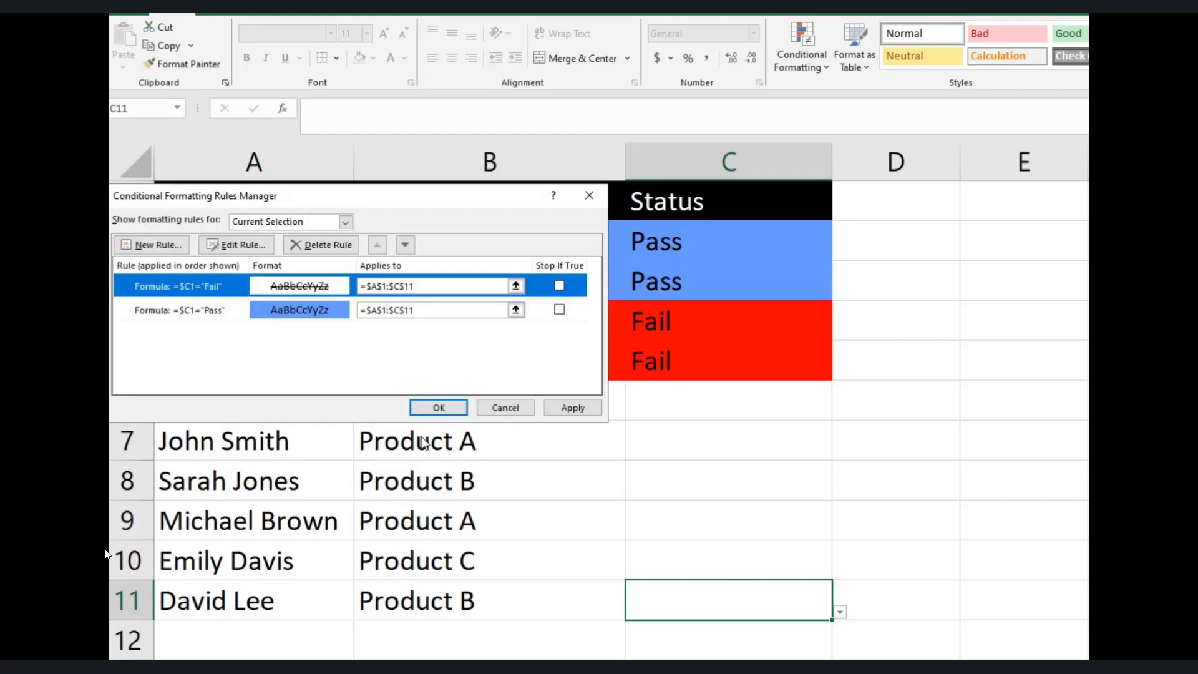
Step: Edit the =$C1="Pass" rule and change its fill color to light green
click(286, 312)
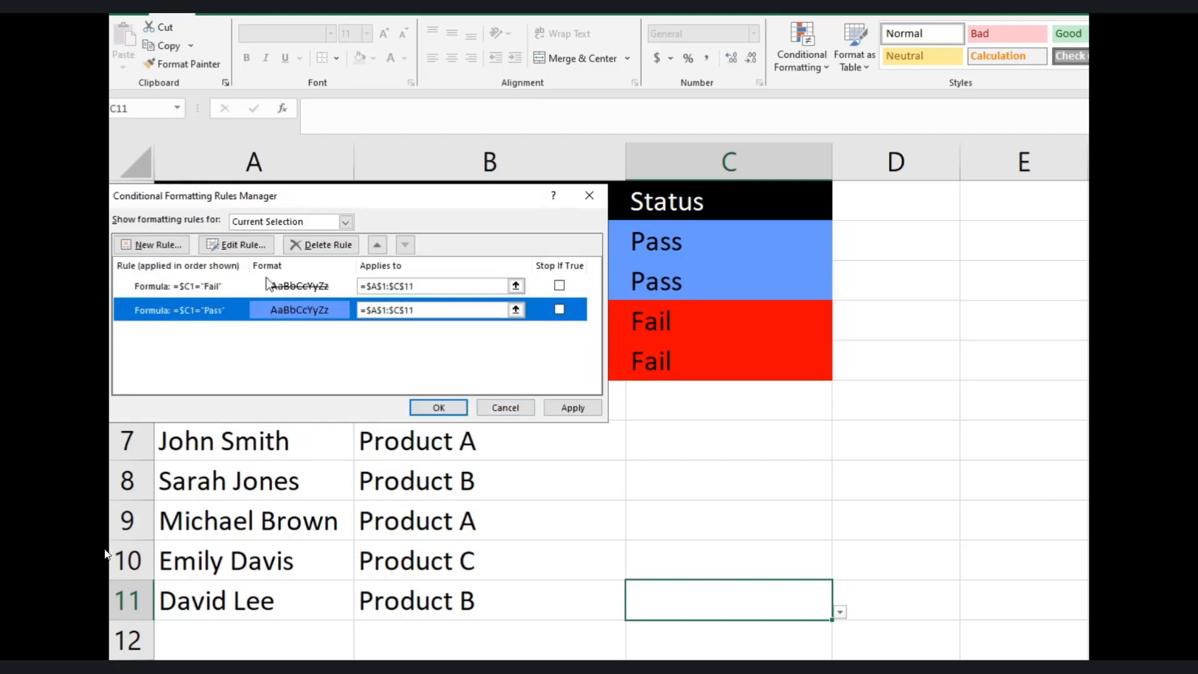
click(253, 248)
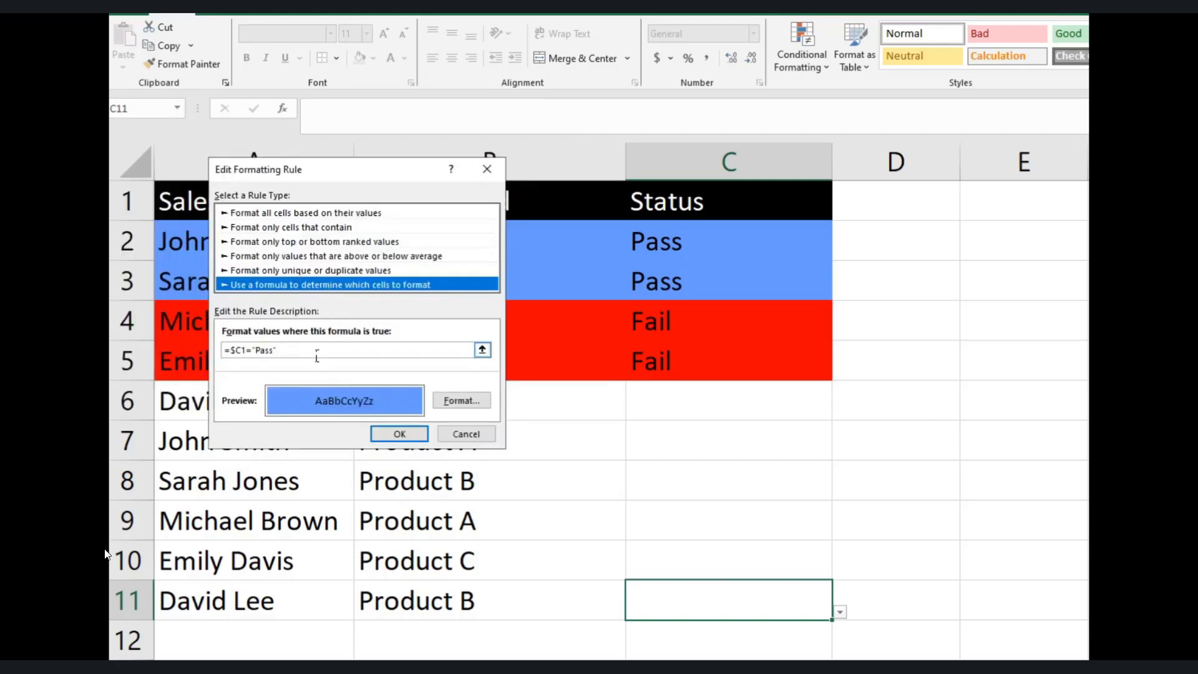
click(462, 400)
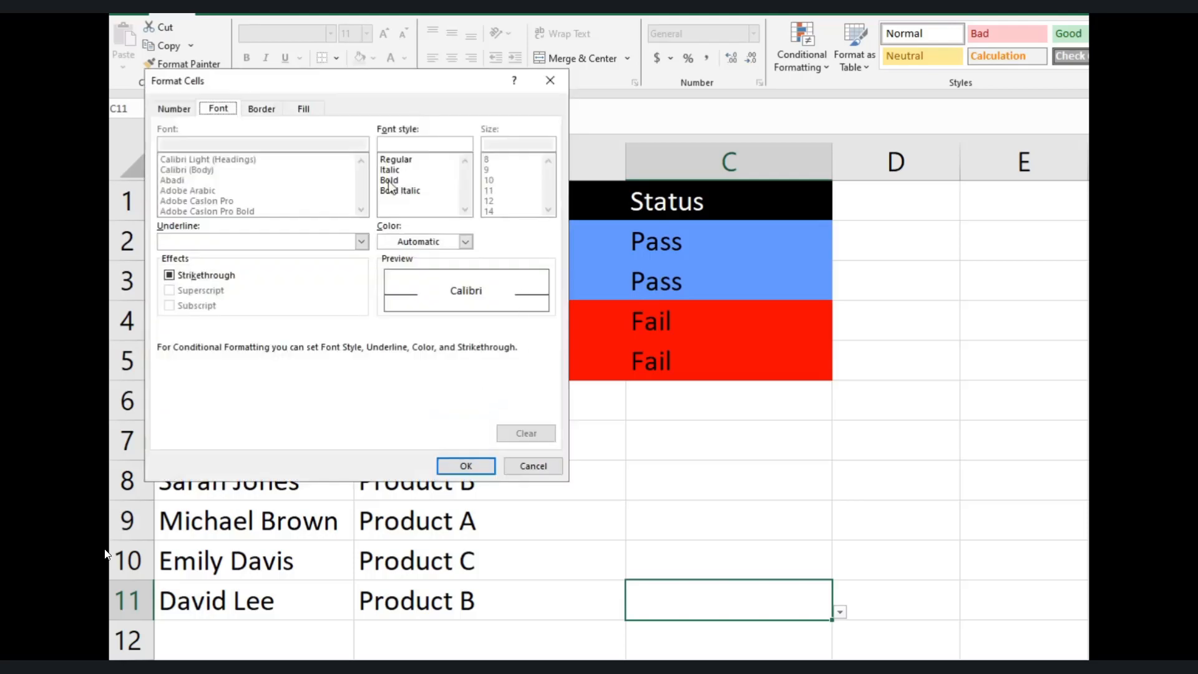
click(262, 110)
click(304, 109)
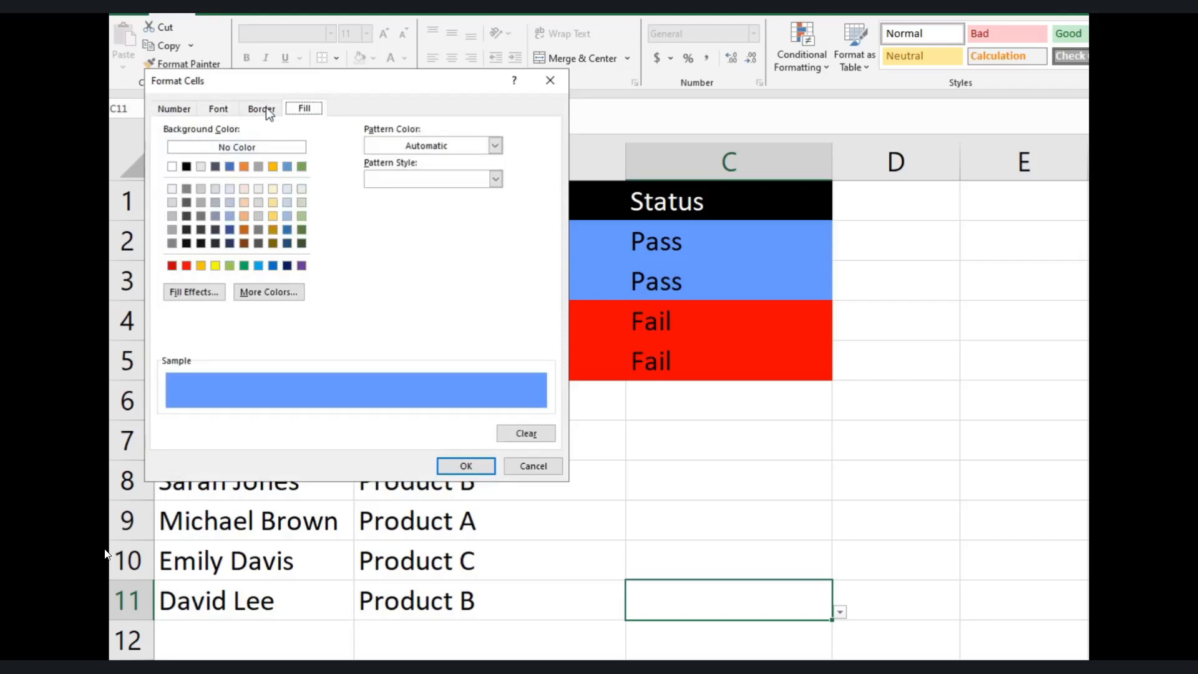
click(301, 188)
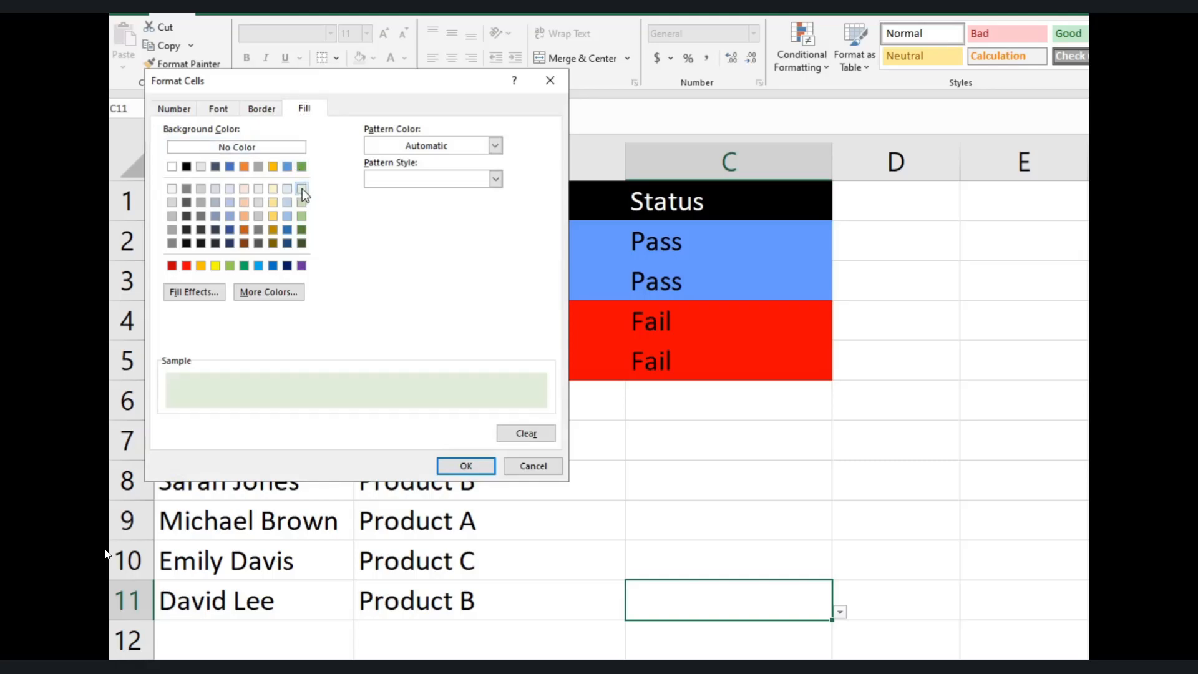
click(465, 465)
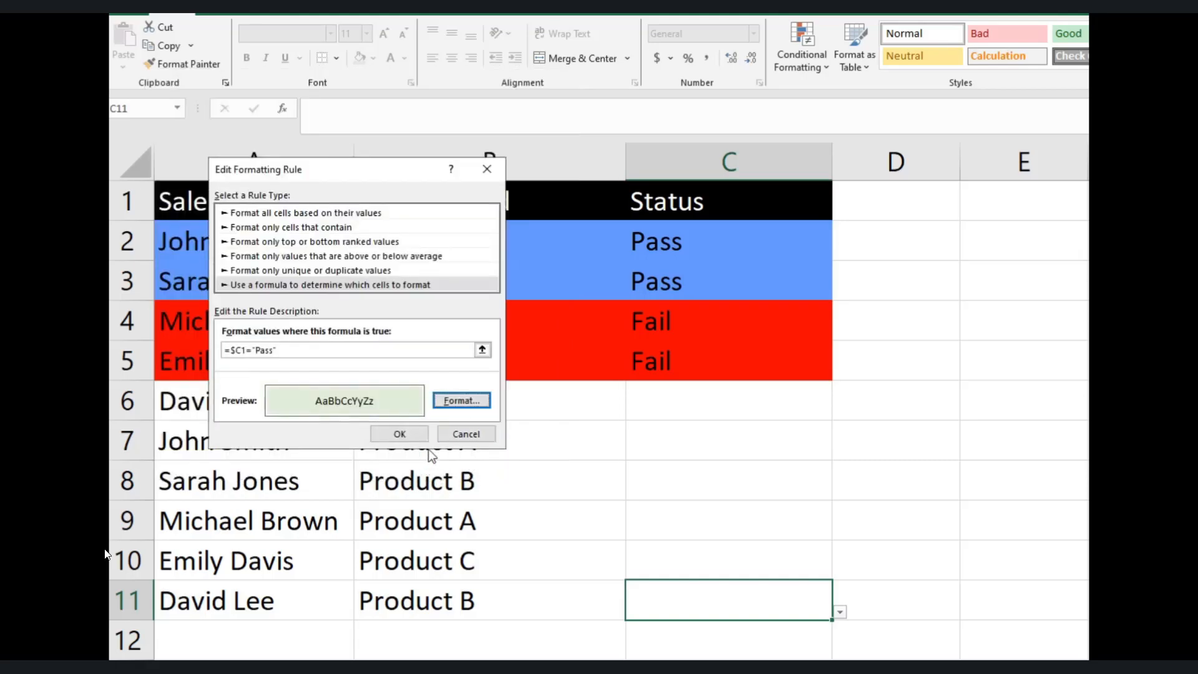
click(404, 434)
Step: Apply the edited Pass and Fail rules to the table and close the rules manager
click(573, 408)
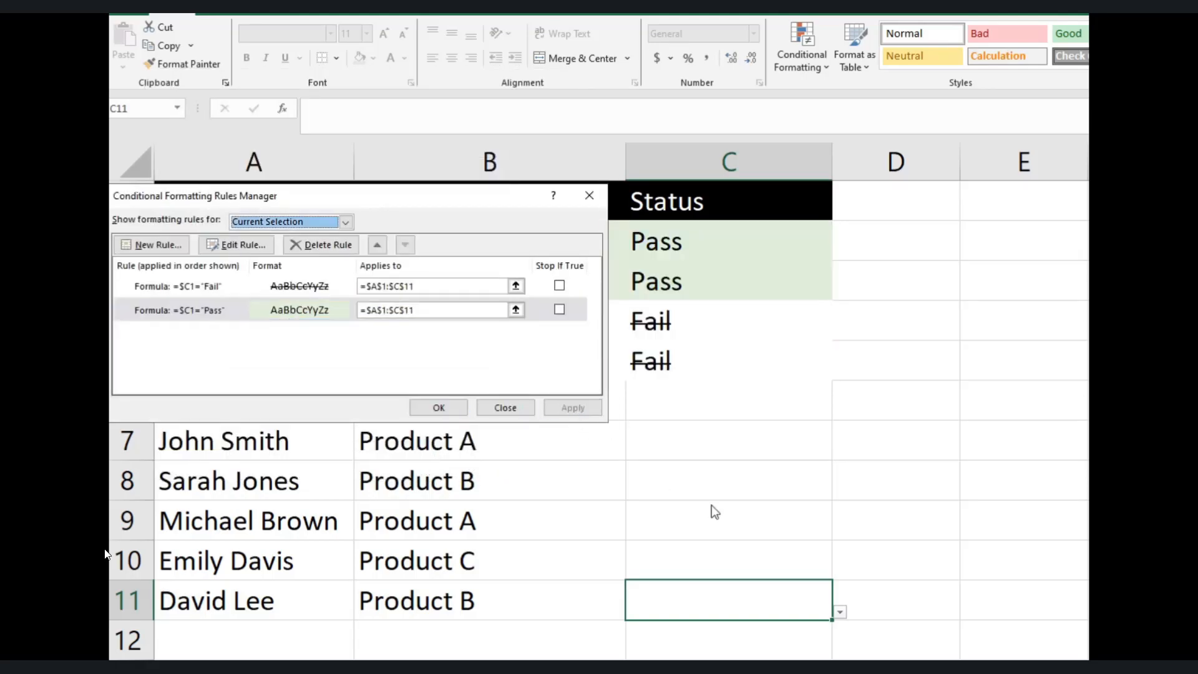
click(444, 407)
click(740, 470)
click(719, 356)
click(719, 325)
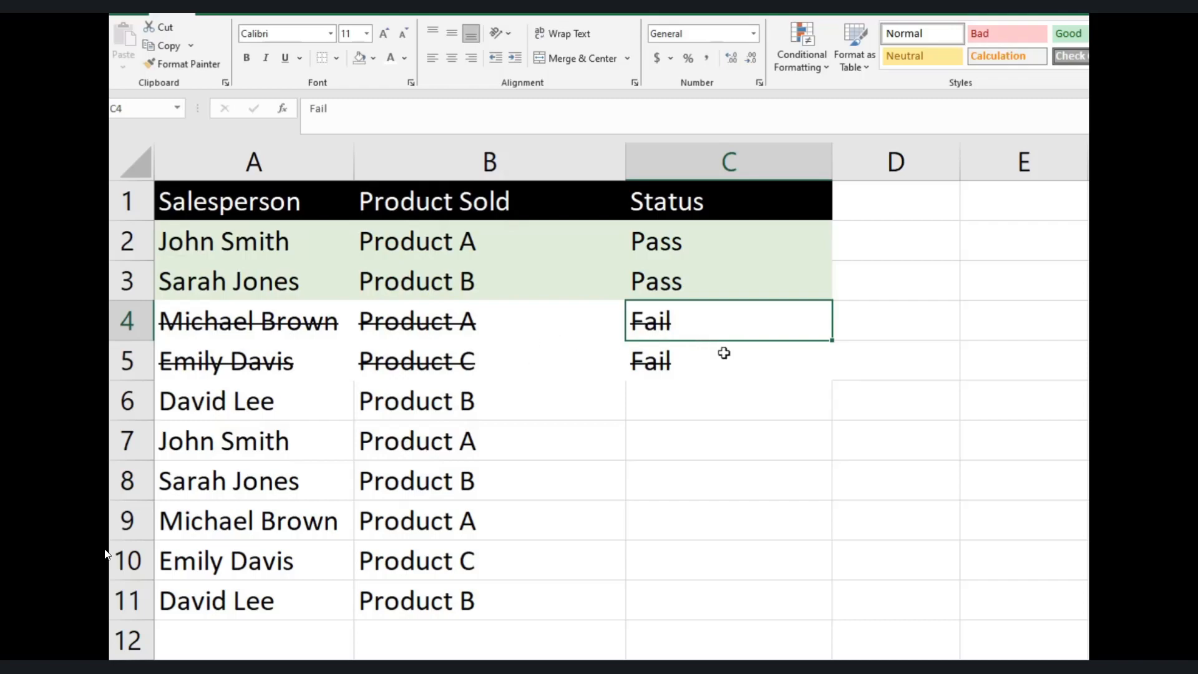
Step: Choose Fail for cell C6 and Pass for cell C7 from their status lists
click(722, 443)
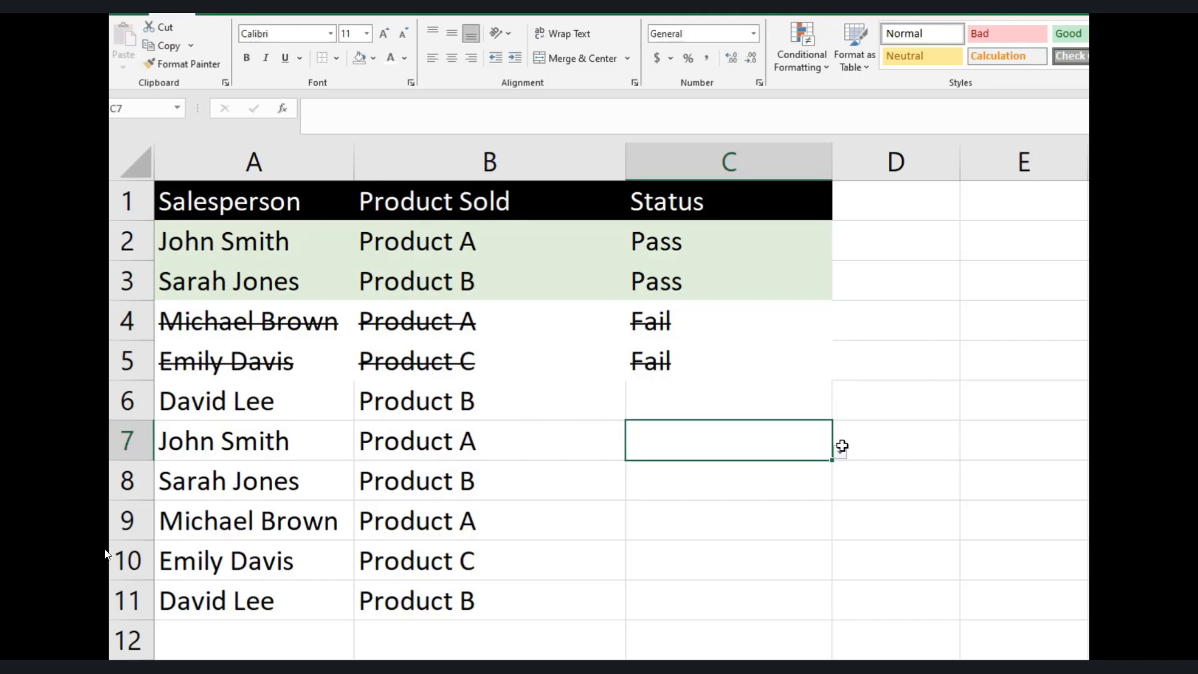
click(758, 409)
click(841, 413)
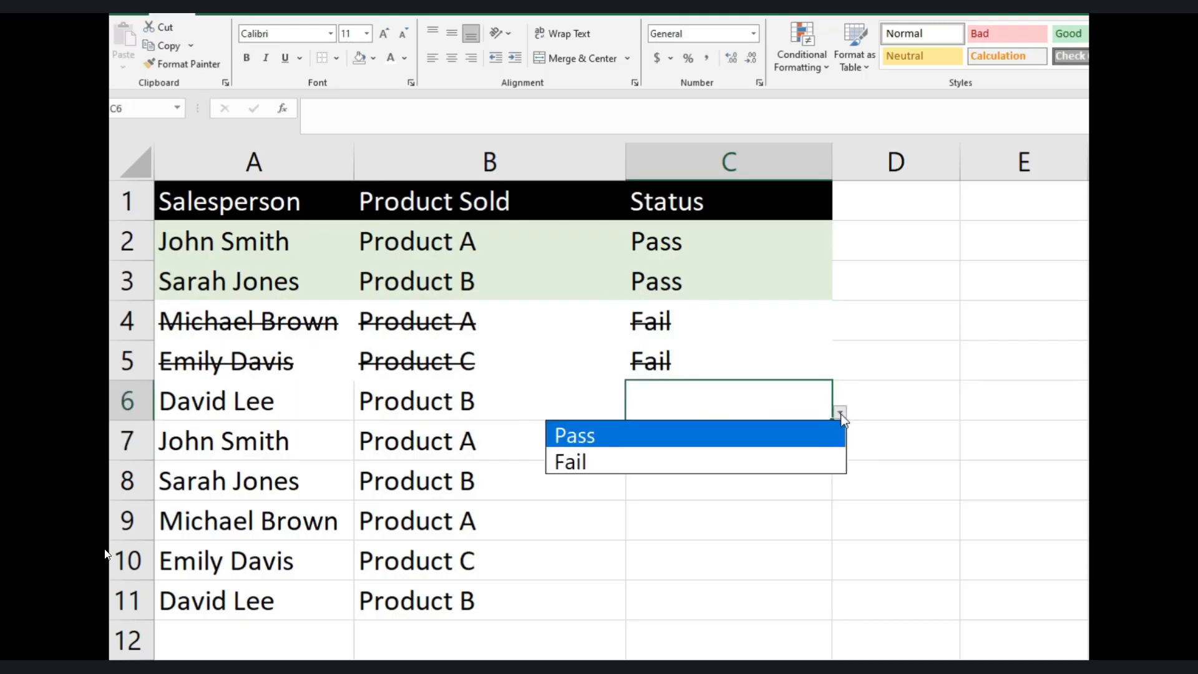
click(681, 461)
click(726, 440)
click(840, 452)
click(783, 473)
Step: Choose Pass for cell C8 from its status list
click(774, 498)
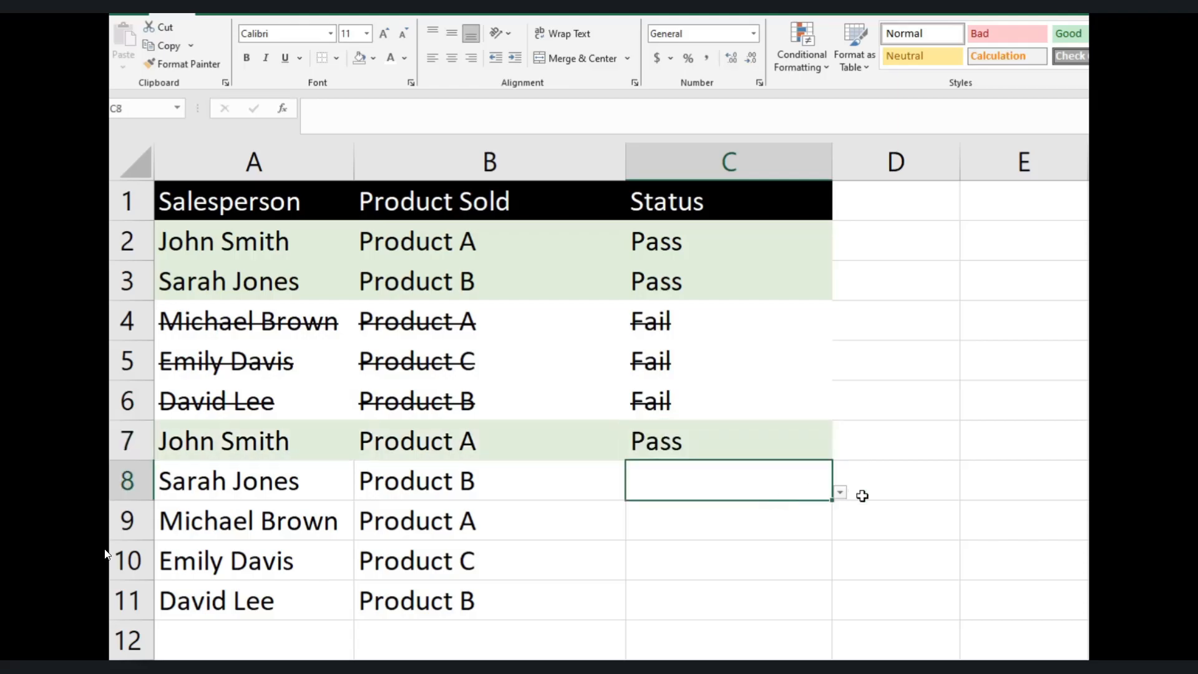
click(840, 492)
click(784, 520)
click(765, 532)
click(883, 573)
click(807, 489)
scroll(790, 489, down, 1)
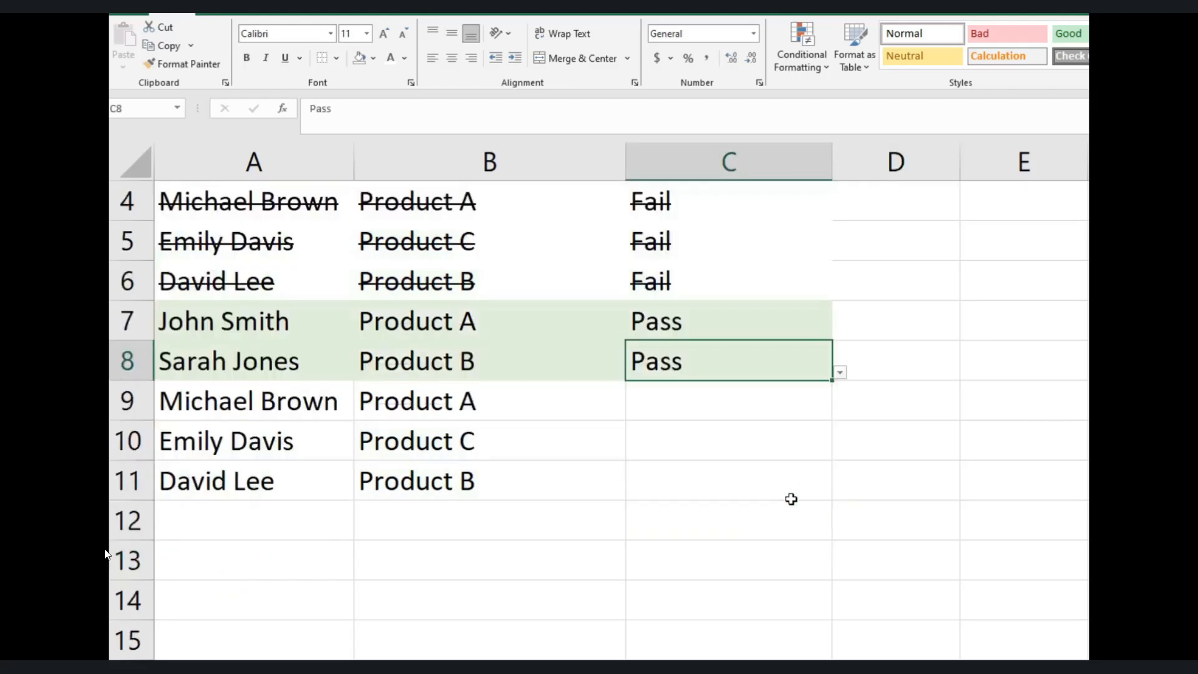
Step: Select the sales table A14:E31, delete its =$A14<>"" conditional formatting rule, and close the rules manager
scroll(791, 496, down, 3)
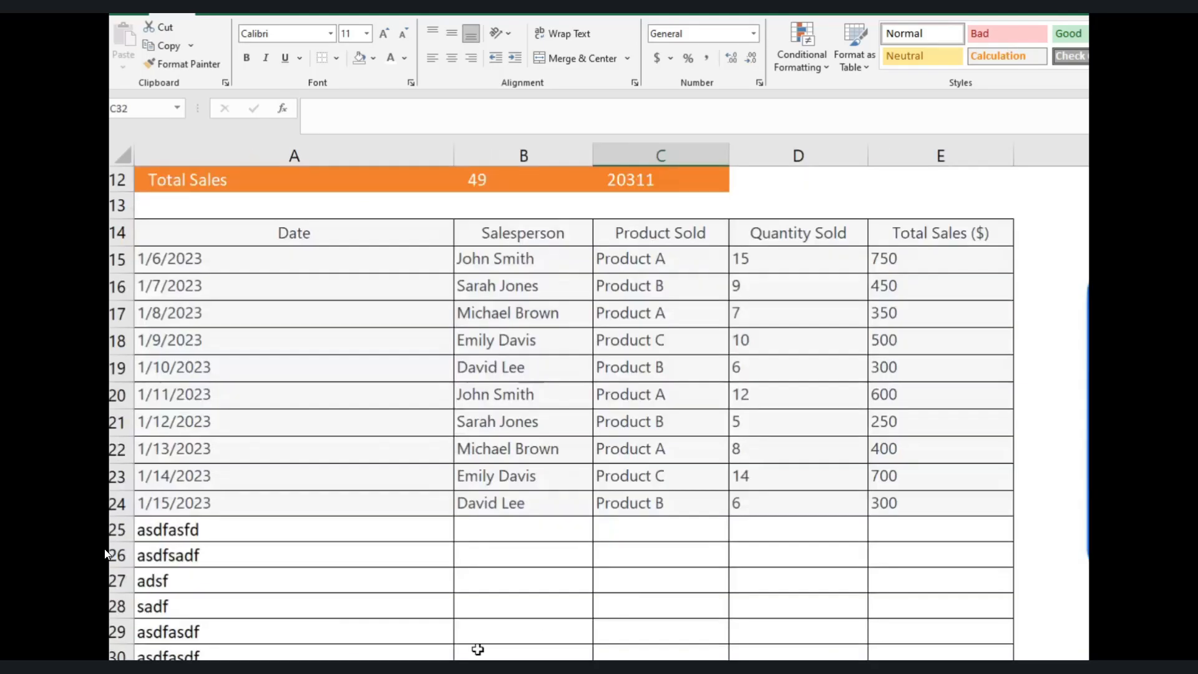
scroll(542, 599, down, 1)
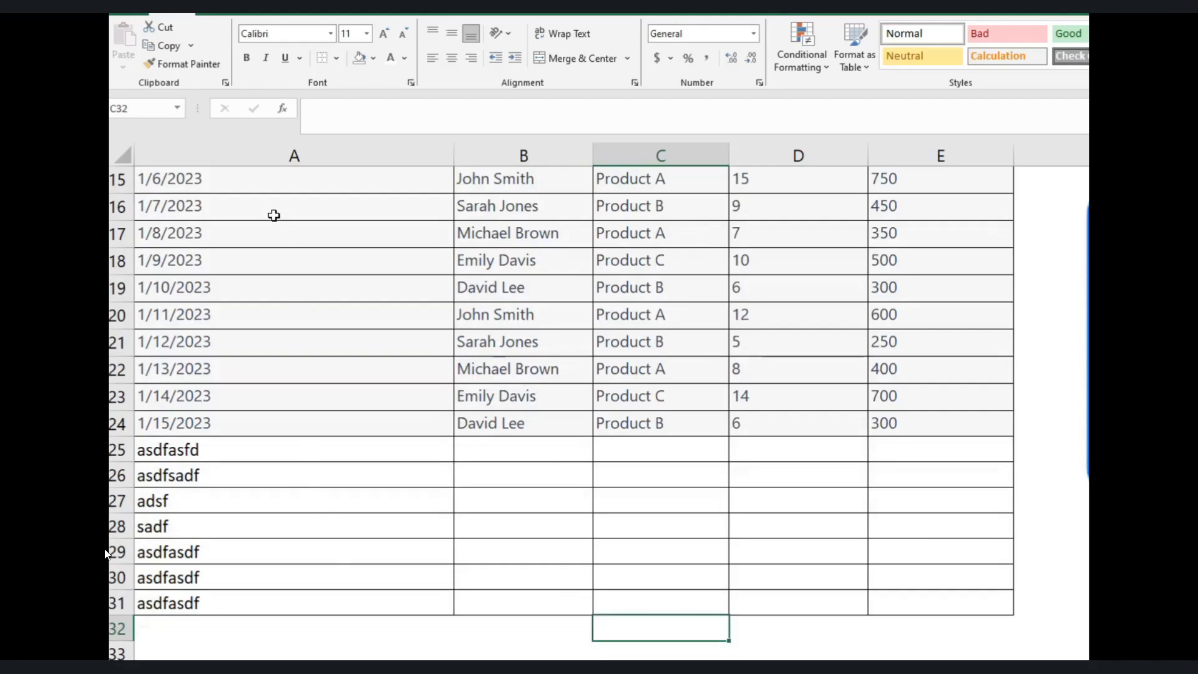
scroll(324, 341, up, 1)
click(309, 244)
scroll(553, 516, down, 1)
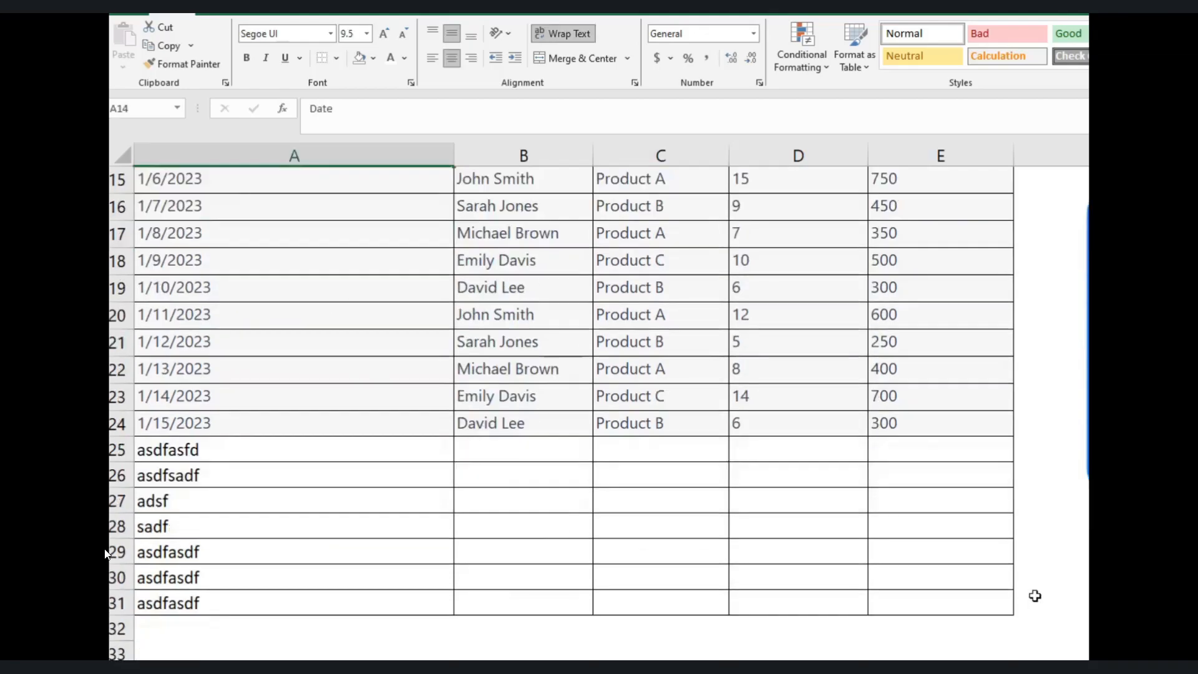
shift+click(998, 604)
click(806, 55)
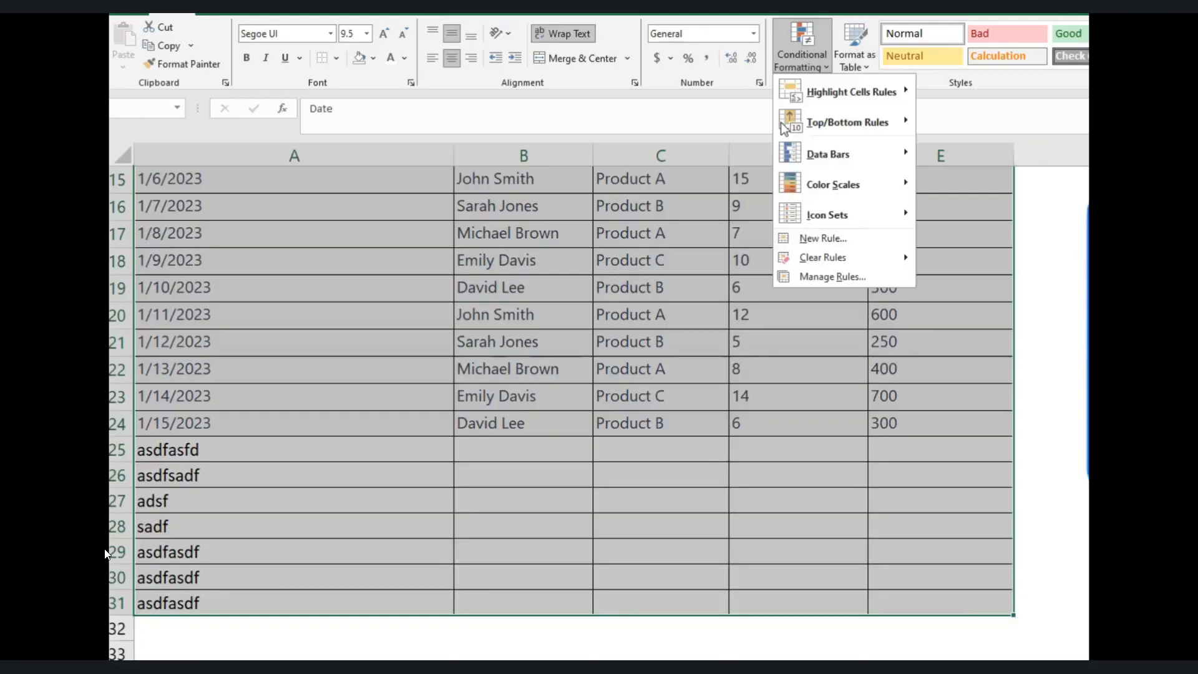
click(828, 274)
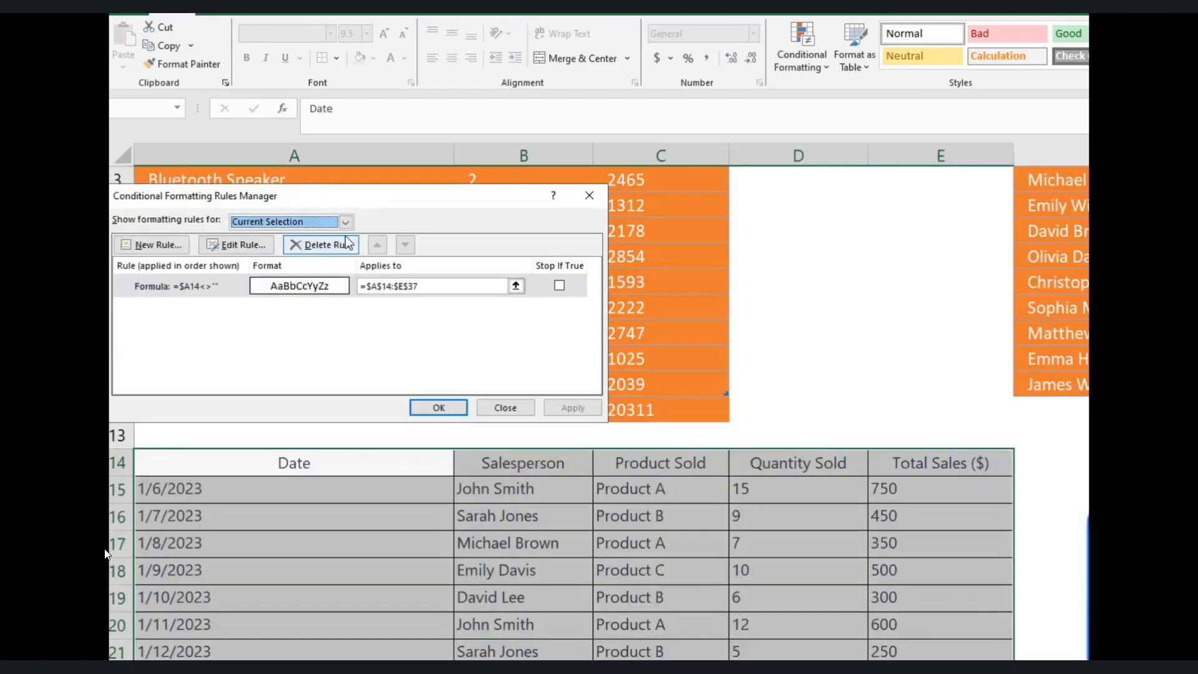
click(326, 244)
click(568, 408)
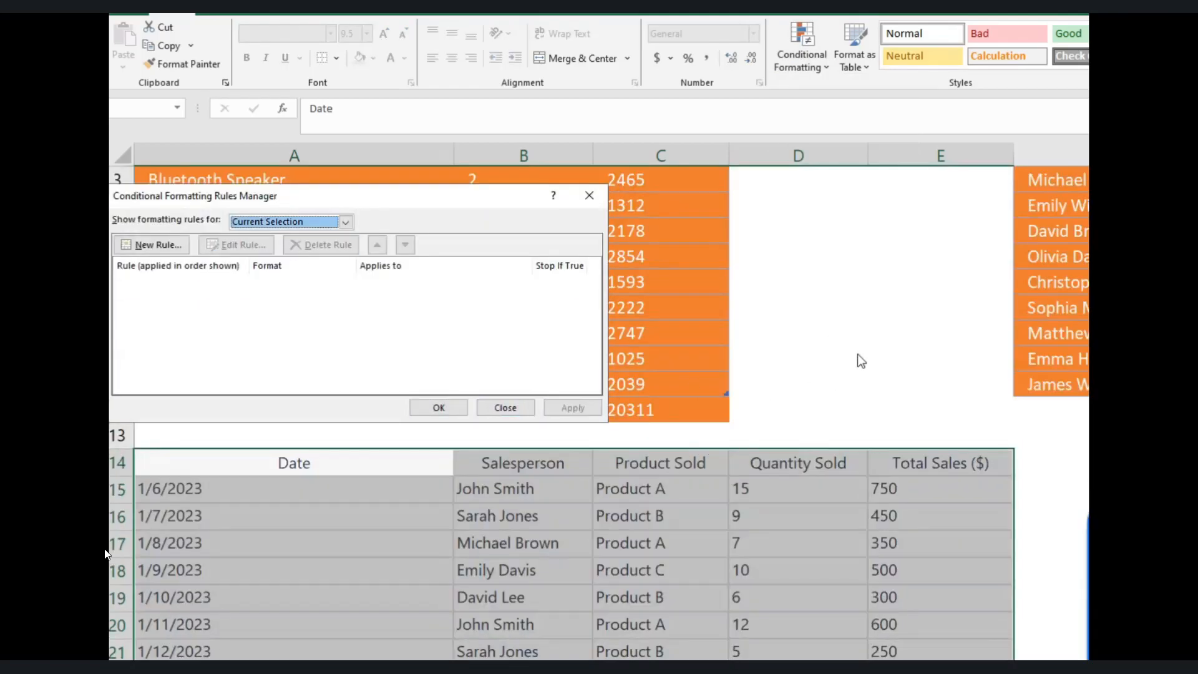
click(439, 407)
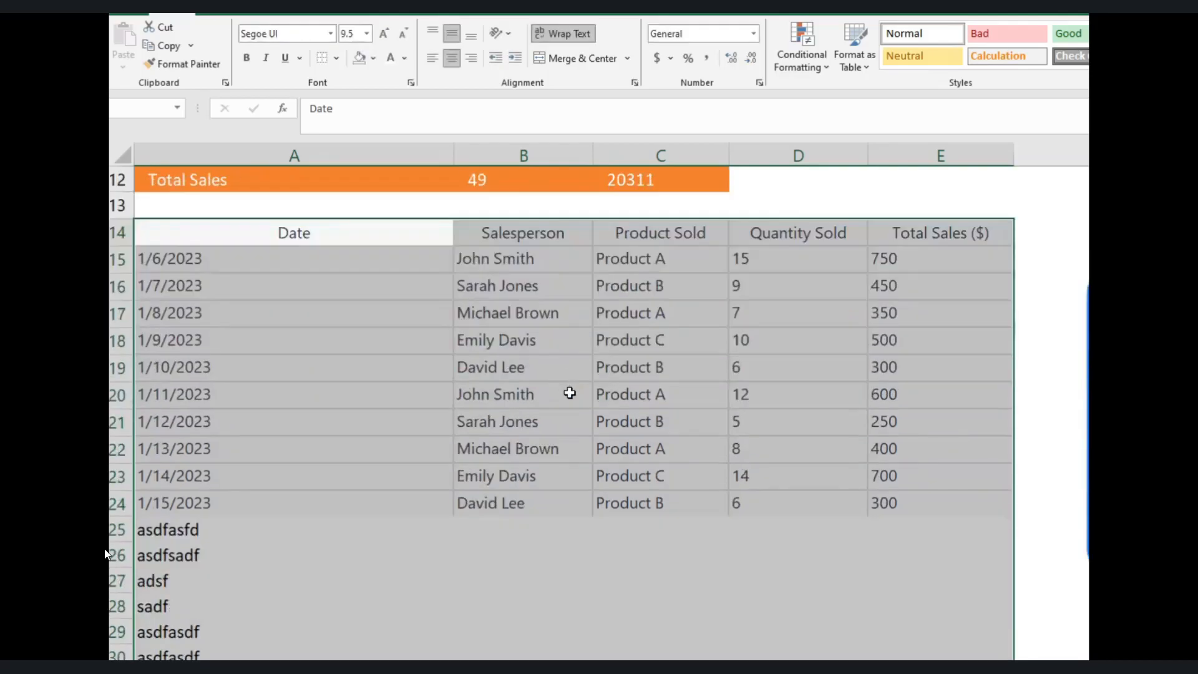
Step: Clear the sample text from cells A25 to A31 below the sales table
click(320, 535)
scroll(322, 536, down, 1)
shift+click(296, 575)
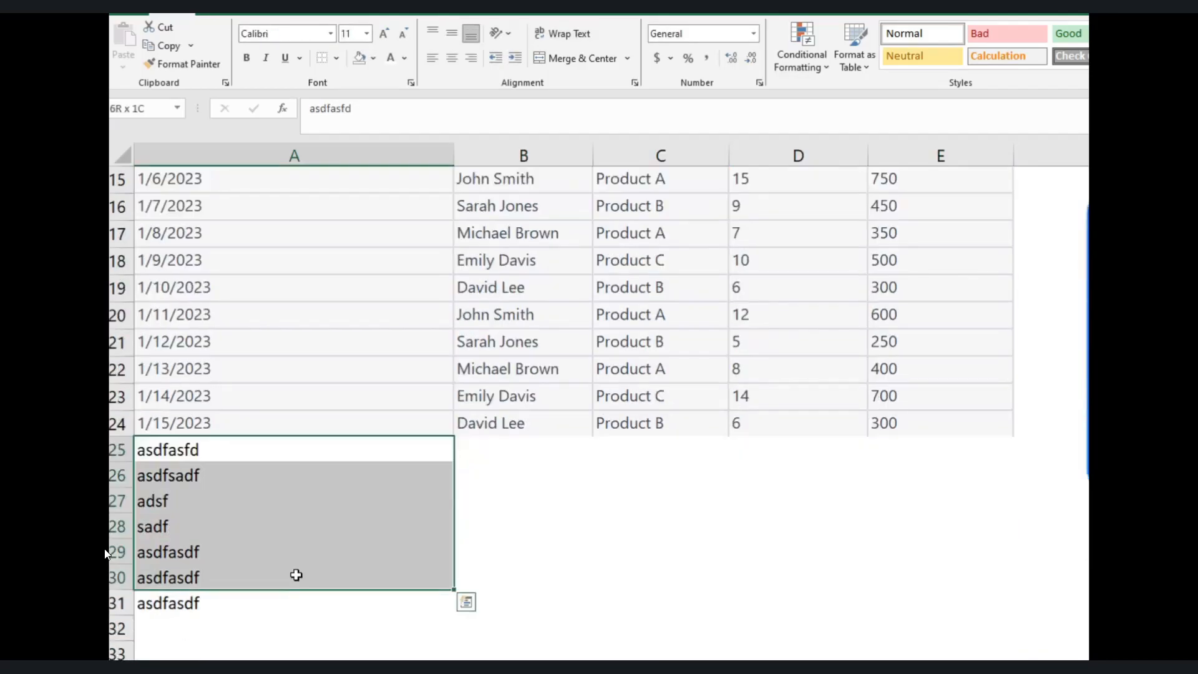
key(Delete)
key(Down)
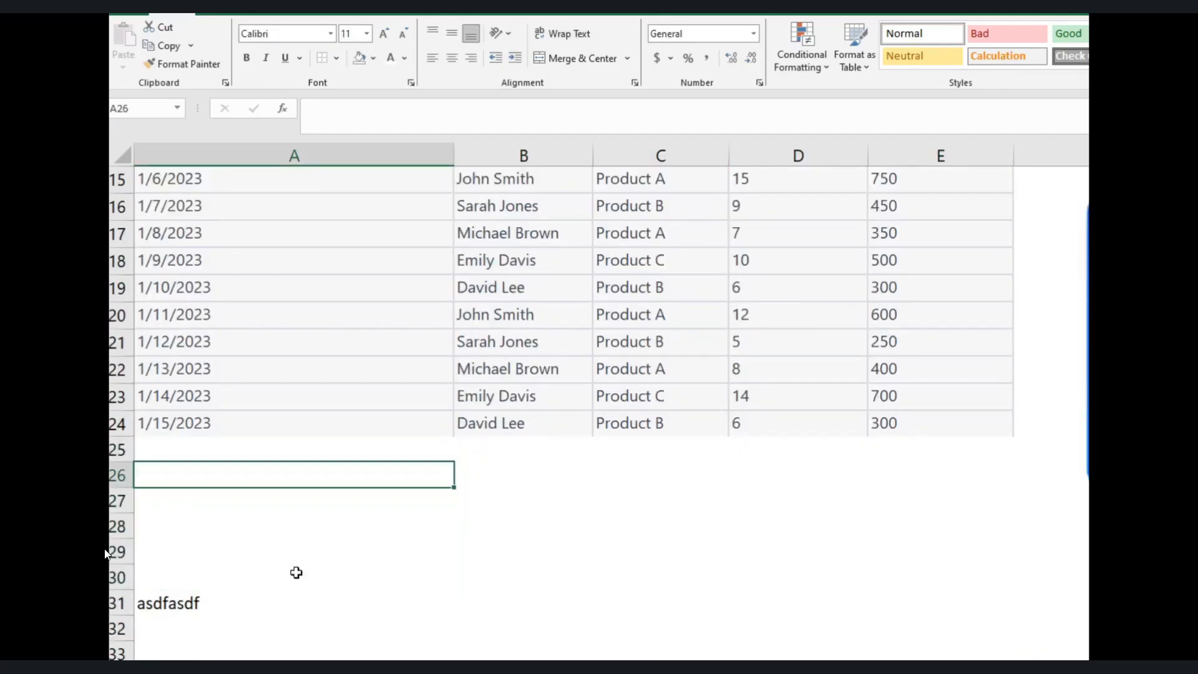
click(256, 606)
key(Delete)
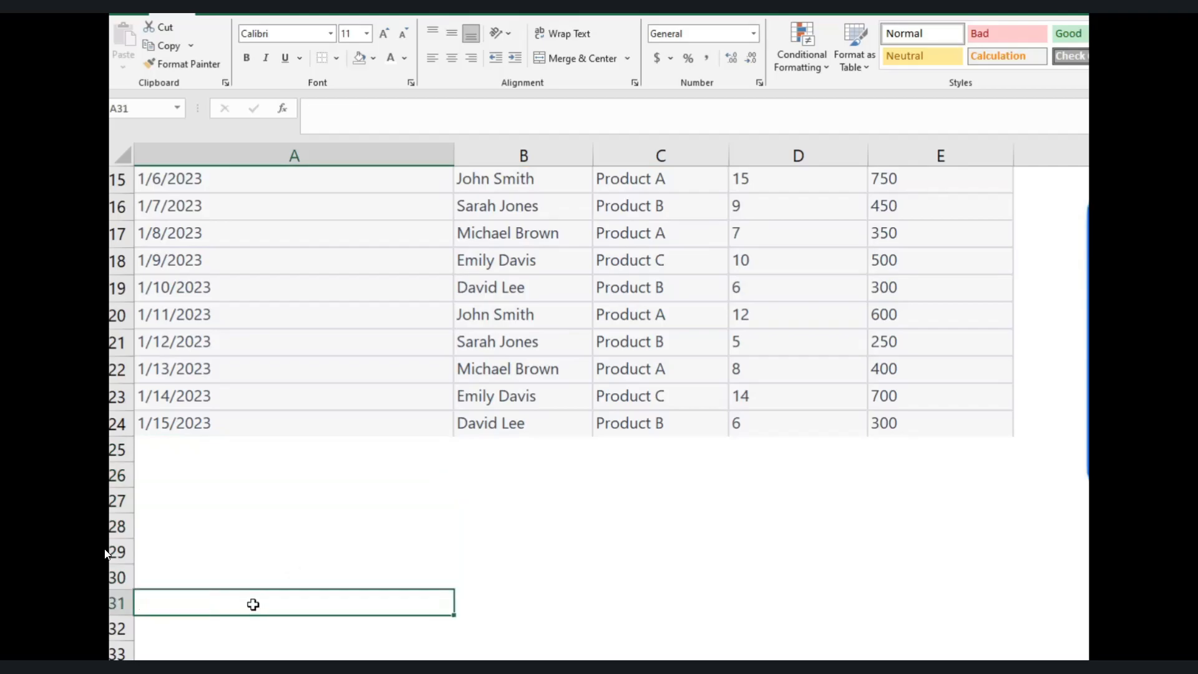
Step: Enter the sample text asdfasdf in each of cells A25 to A28 below the sales table
scroll(455, 615, up, 2)
click(368, 615)
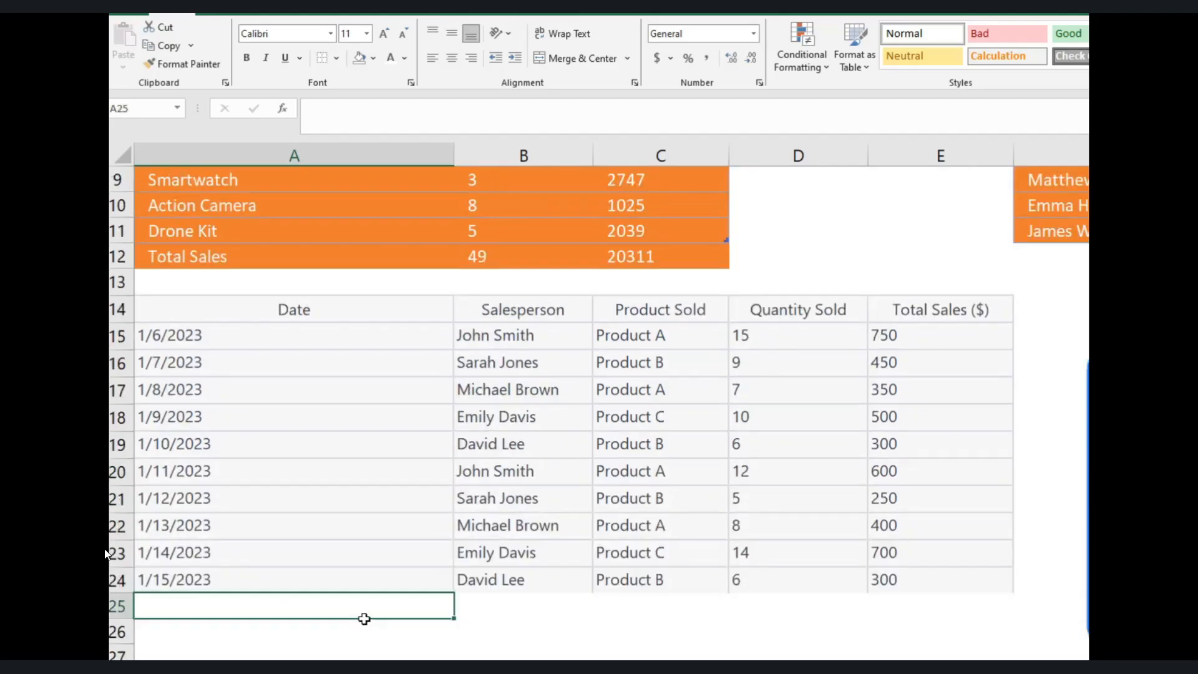
scroll(364, 619, down, 1)
text(asdfasdf)
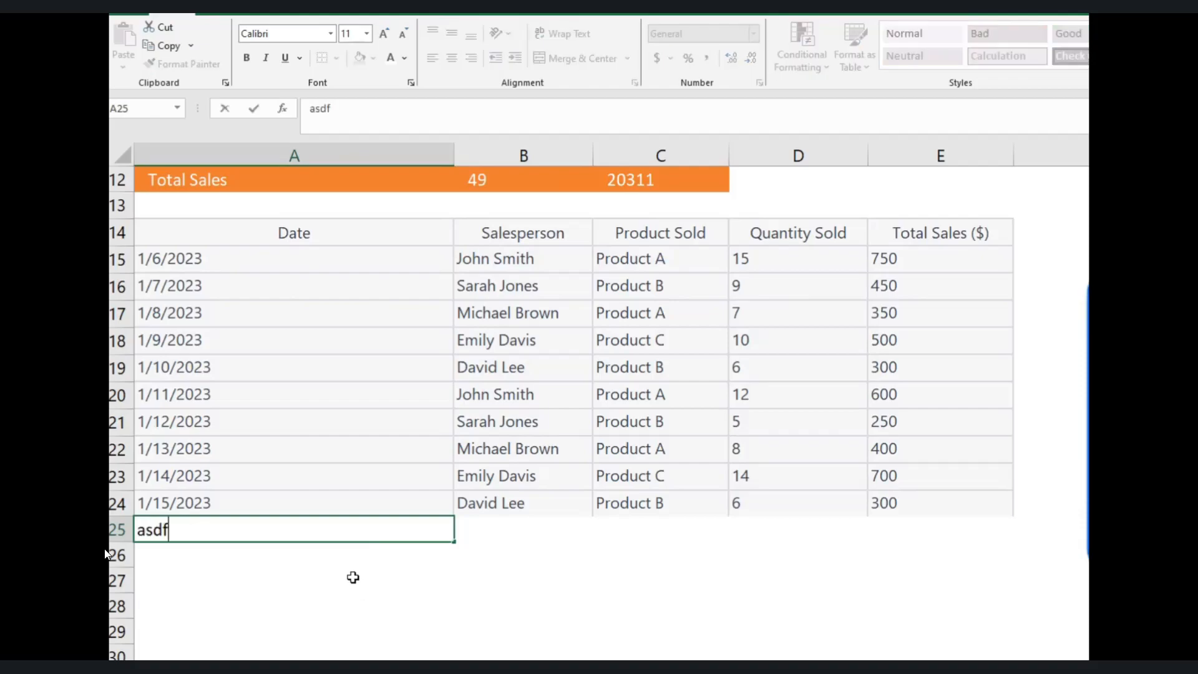
key(Return)
text(asdfasdf)
key(Return)
key(Return)
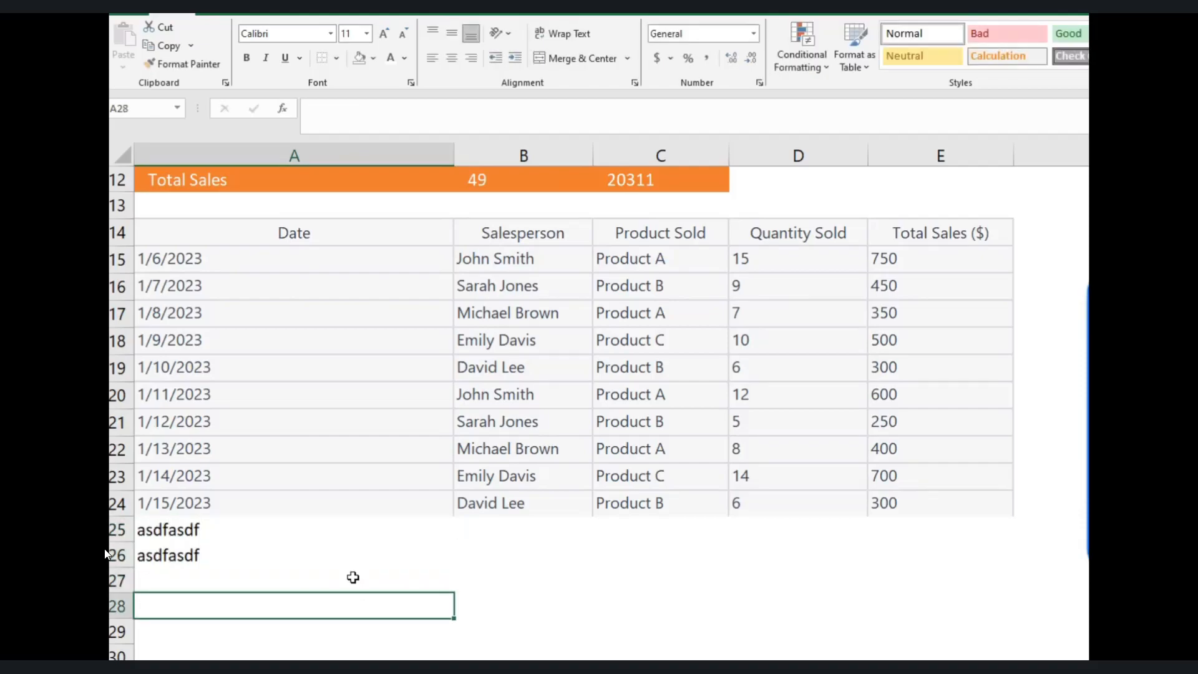
click(353, 577)
text(asdfasdf)
key(Return)
text(asdfasdf)
key(Return)
key(Return)
Step: Apply all borders to cells A25:A28
scroll(339, 548, down, 2)
click(289, 369)
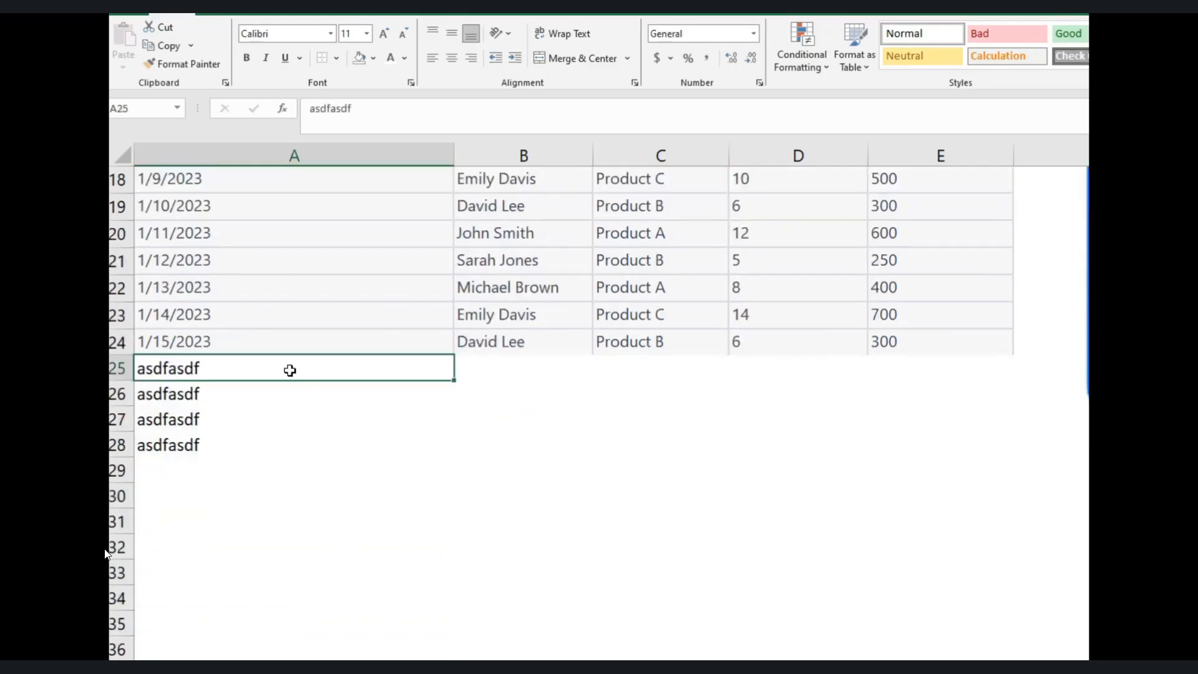
mouse_move(371, 438)
mouse_down()
mouse_move(393, 445)
mouse_move(407, 157)
mouse_up()
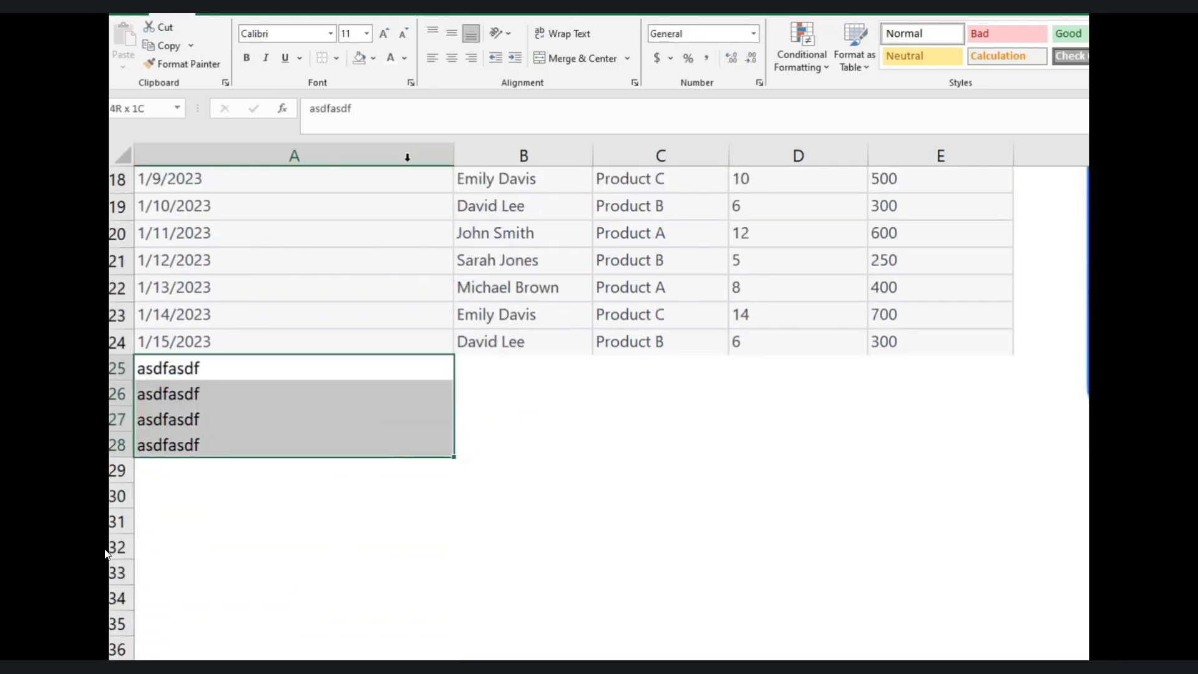
click(337, 58)
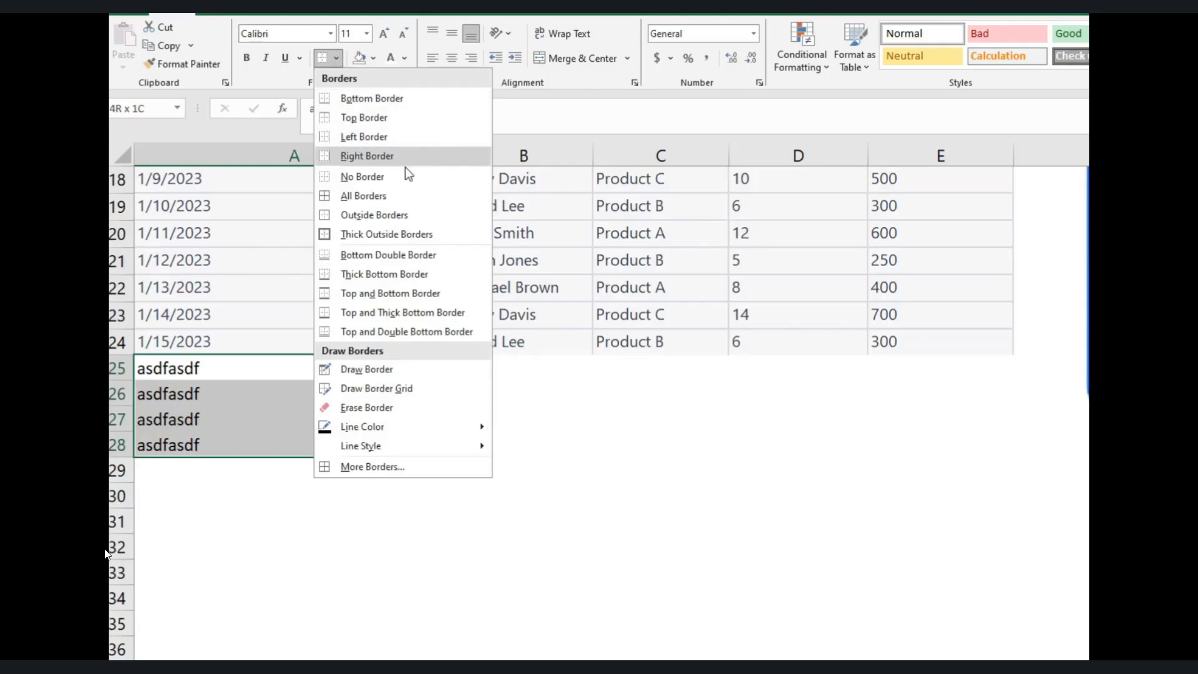
click(398, 196)
click(604, 470)
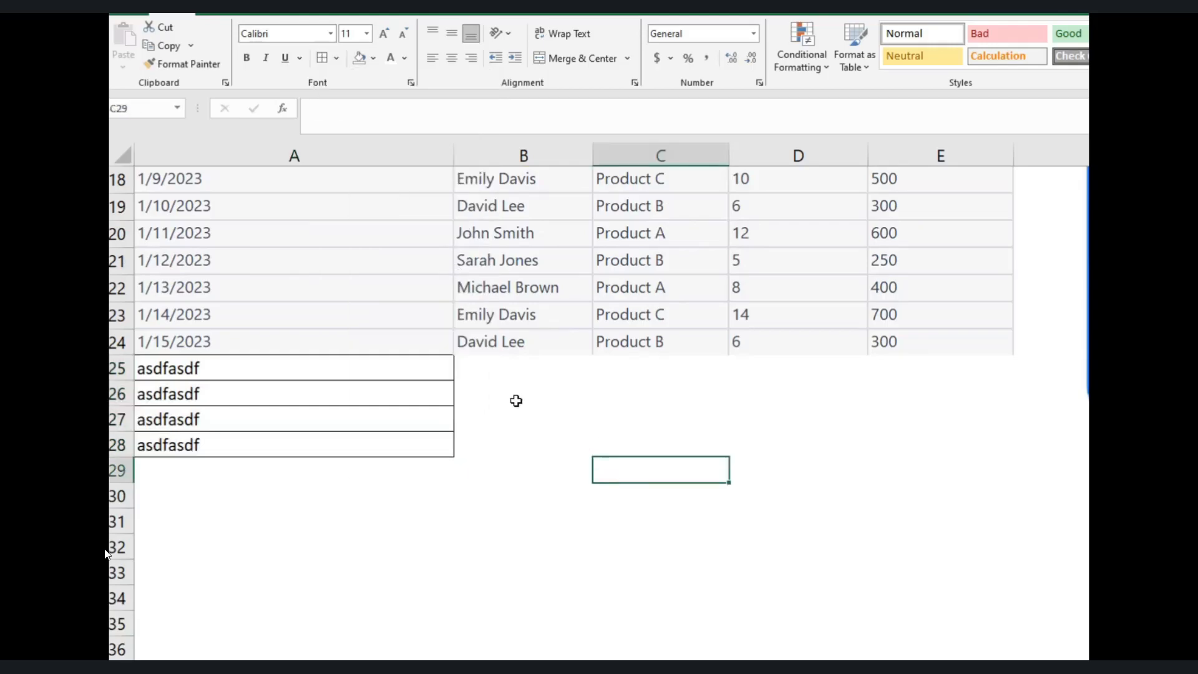
Step: Enter sdfaasdf in cell B25 and asdfsadf in cells B26 and B28
click(510, 371)
text(sdfaasdf)
key(Return)
text(asdfsadf)
click(544, 441)
text(asdf)
Step: Apply all borders to the empty cell B27
click(541, 418)
click(326, 58)
click(714, 498)
Step: Undo the sample entries and manual borders in the rows below the sales table
scroll(611, 441, up, 1)
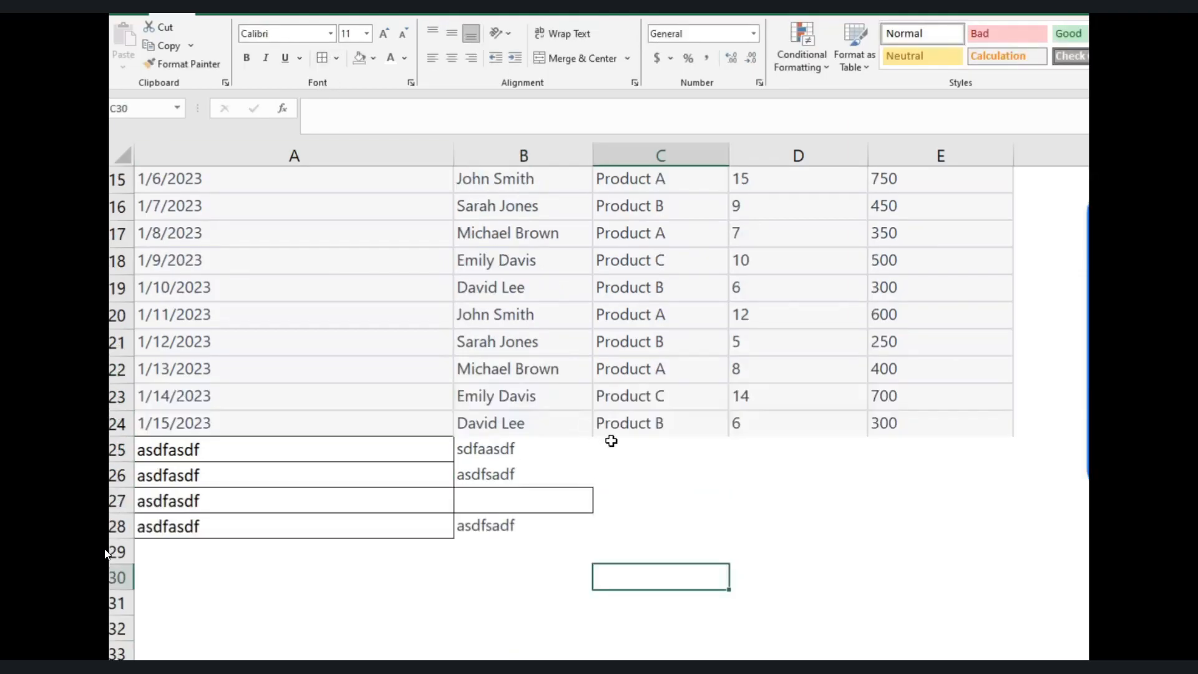
scroll(613, 441, up, 3)
scroll(614, 442, down, 1)
key(ctrl+z)
key(ctrl+z)
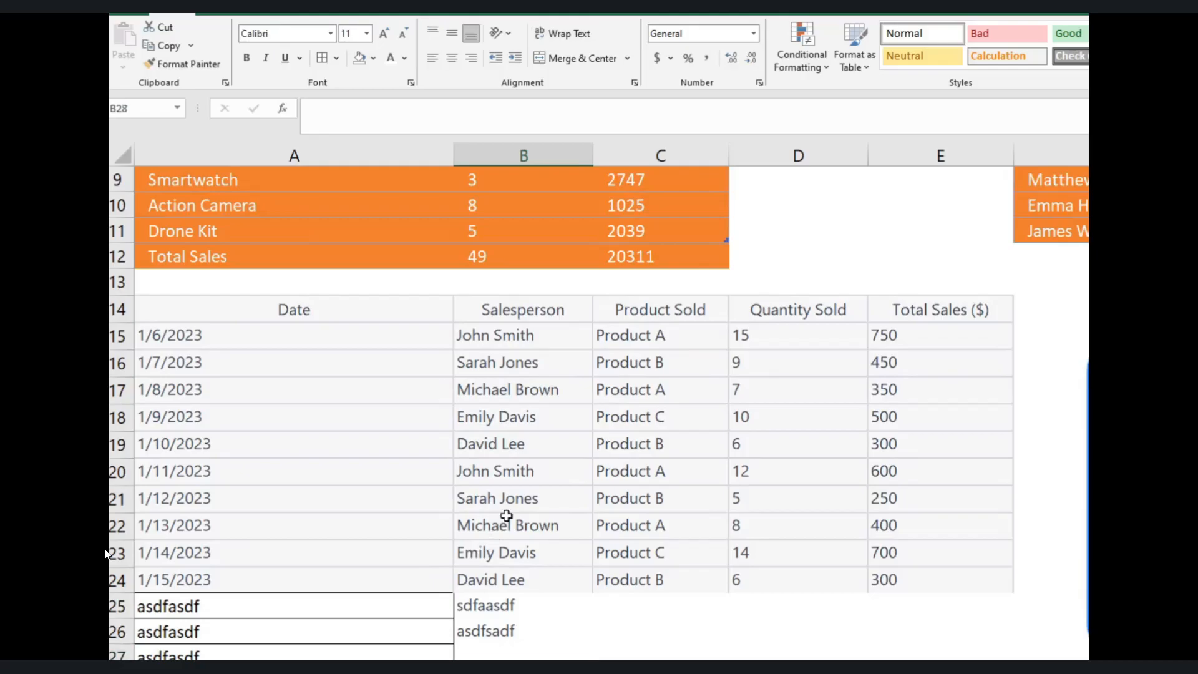
key(ctrl+z)
key(ctrl+z)
key(ctrl+z)
key(ctrl+z)
key(ctrl+z)
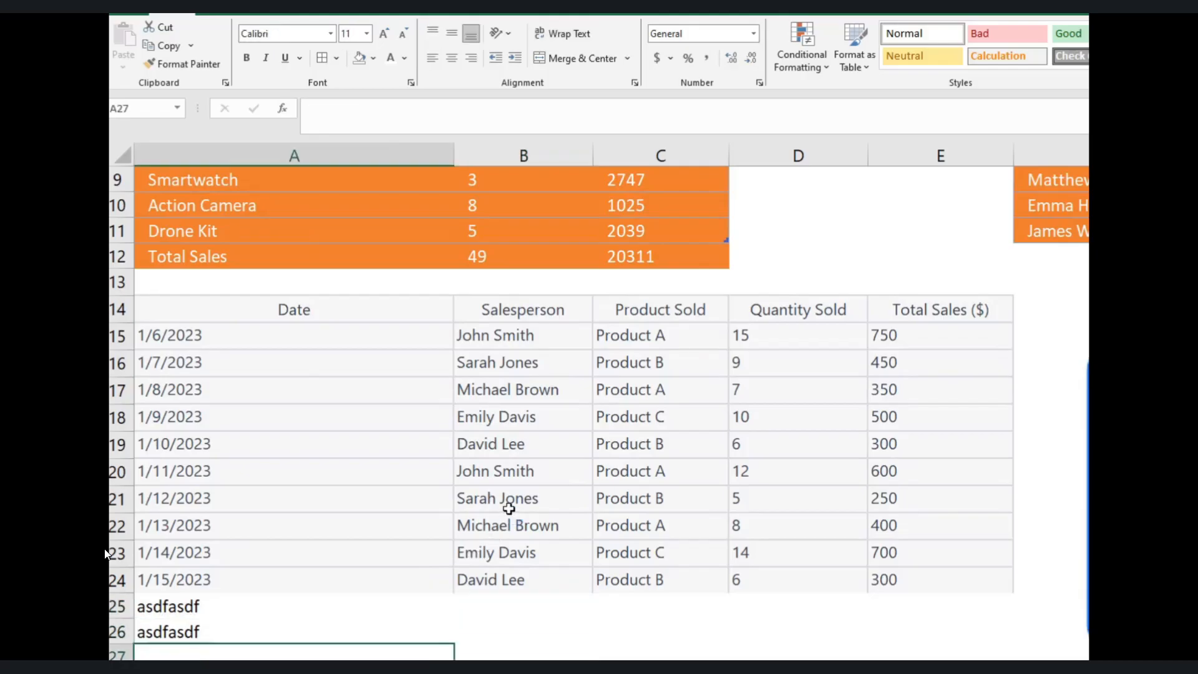
key(ctrl+z)
key(ctrl+z)
Step: Start a formula-based conditional formatting rule for the sales table from A14 across to column E, including the empty rows below it
click(607, 636)
click(334, 315)
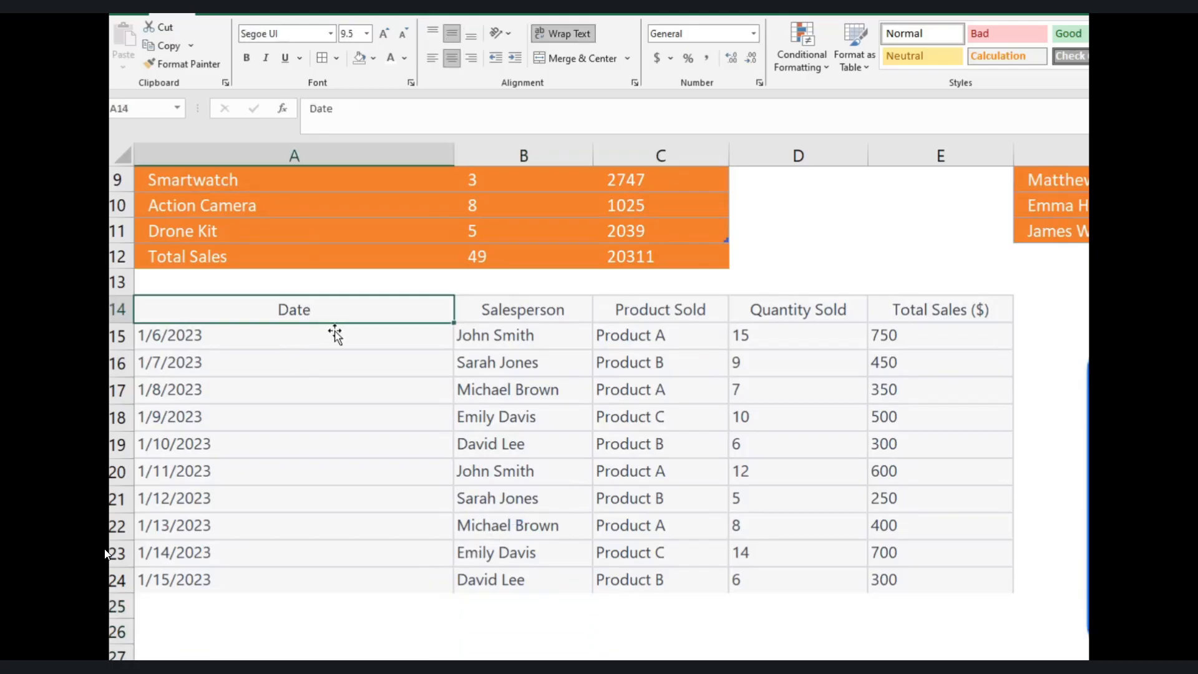
scroll(335, 334, down, 2)
scroll(354, 343, up, 1)
scroll(375, 361, down, 1)
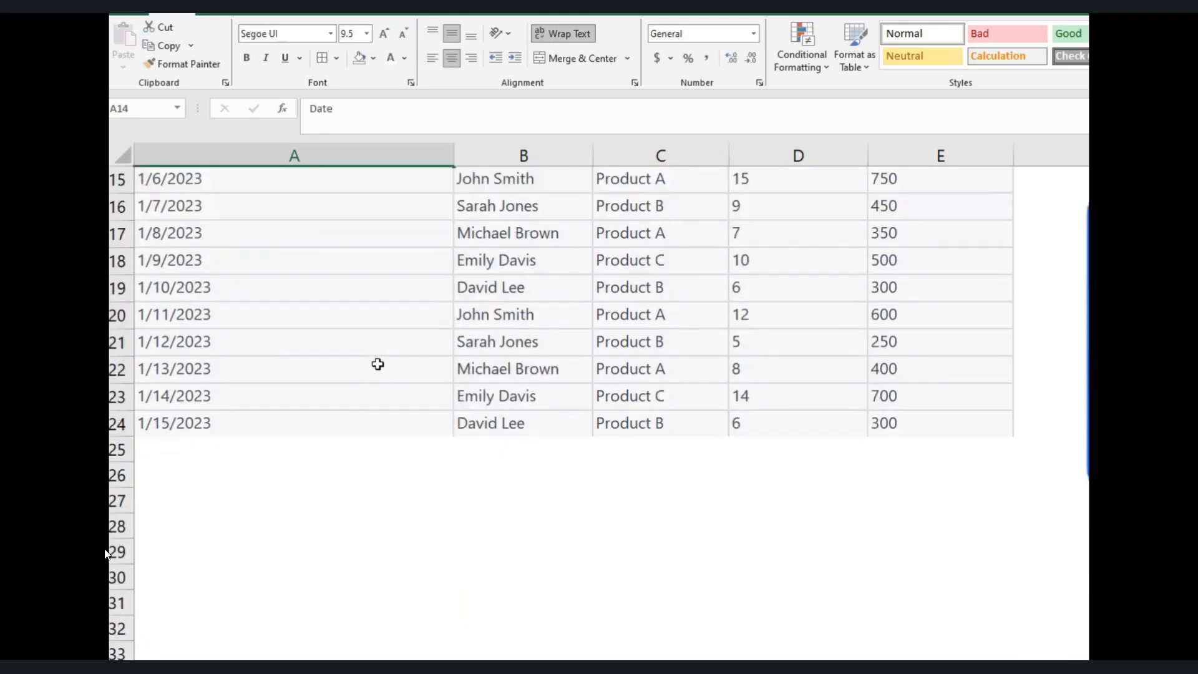
scroll(408, 424, up, 1)
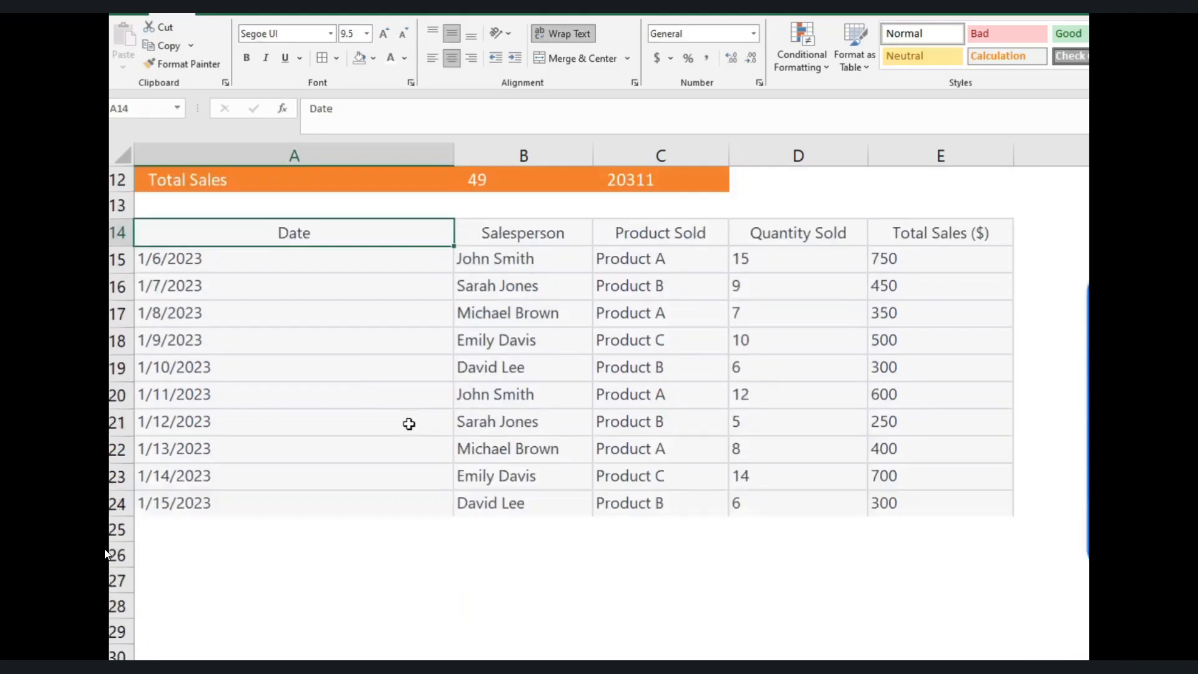
drag(279, 234, 922, 612)
scroll(922, 608, up, 5)
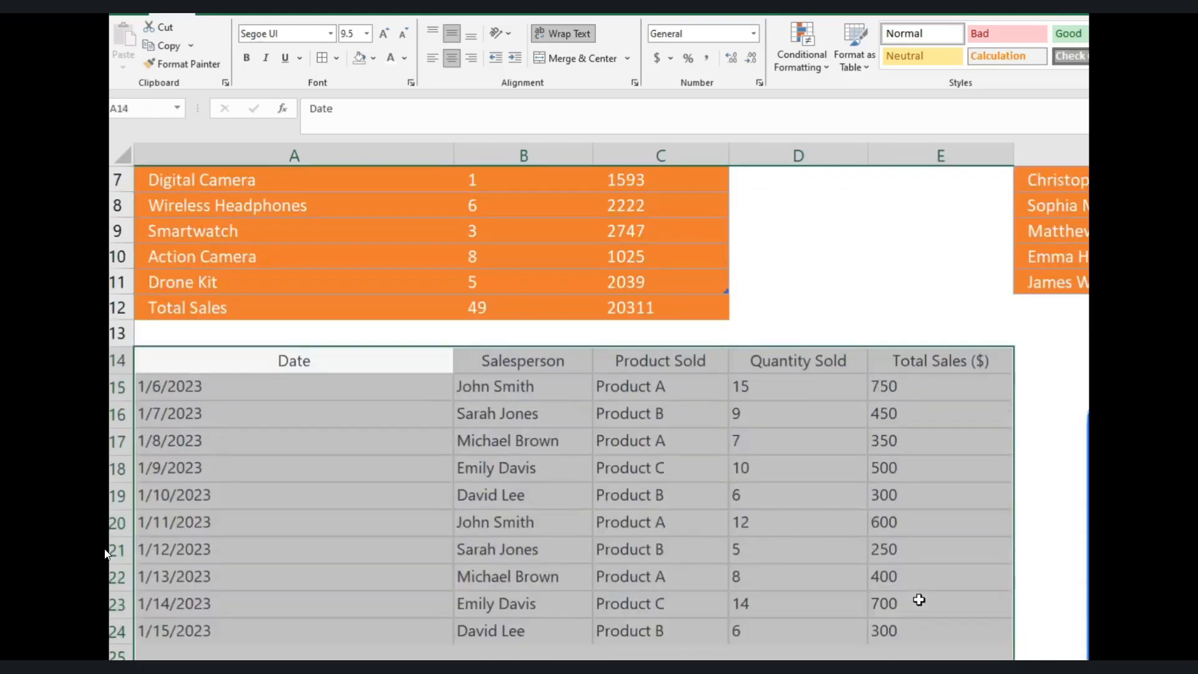
click(796, 53)
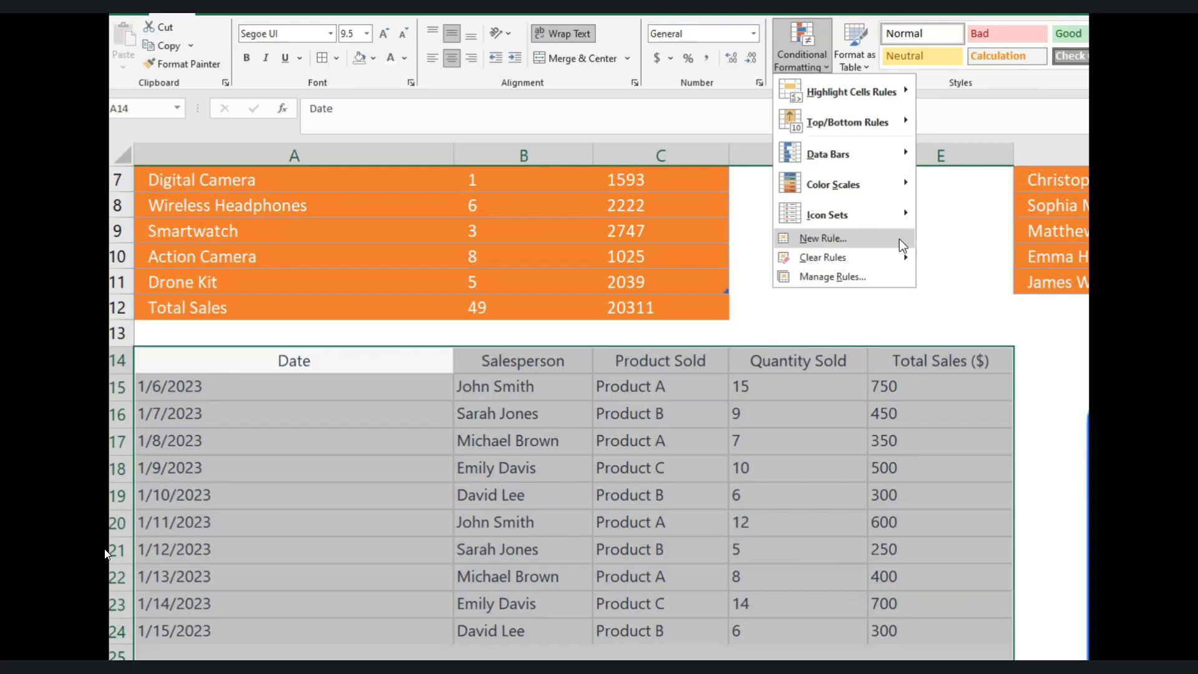
click(867, 240)
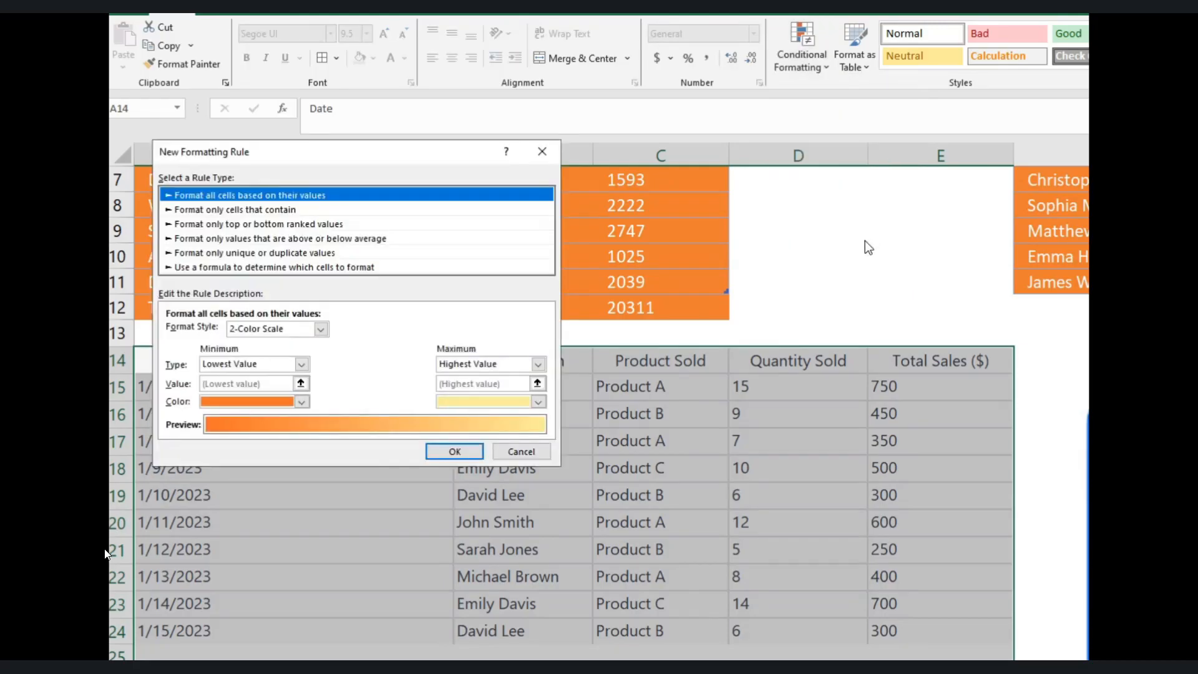
click(238, 267)
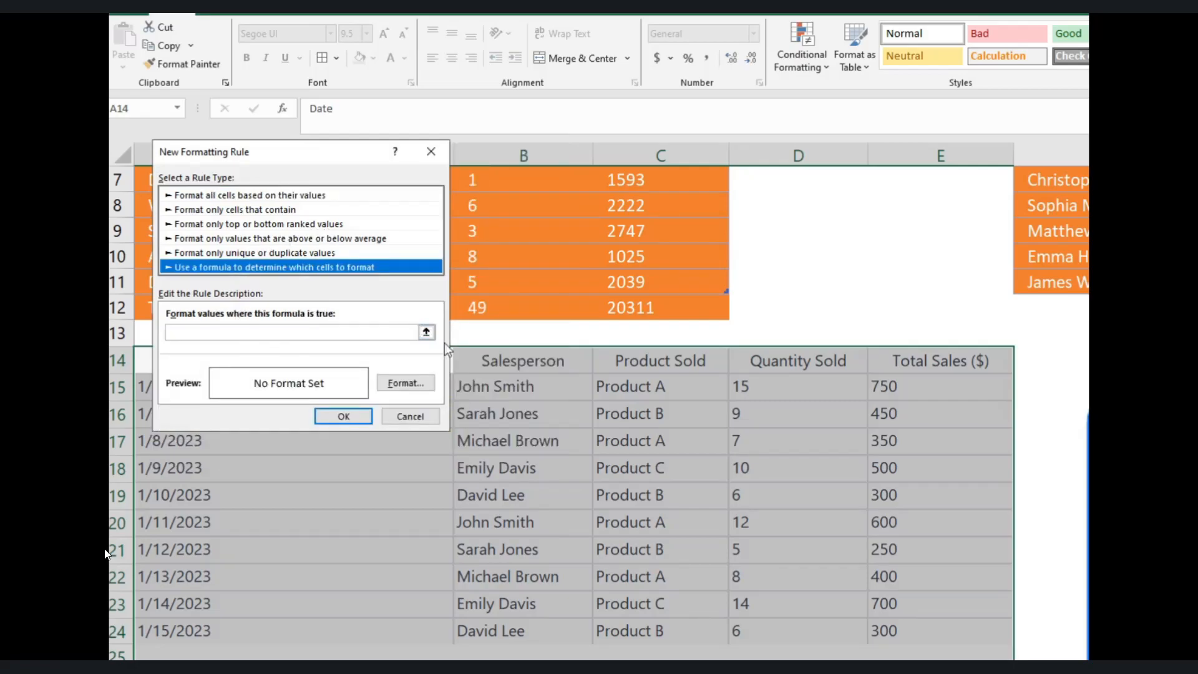
Step: Set the rule's formula to =$A14<>"" so it tests column A of each row
click(352, 334)
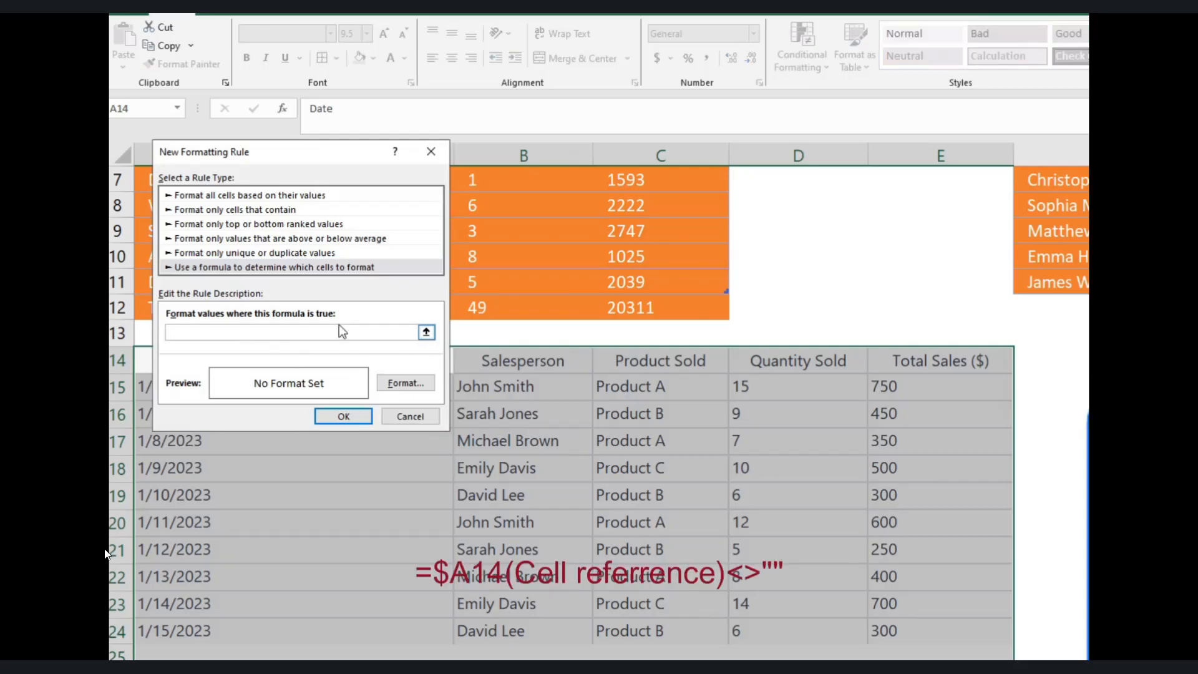
text(=)
drag(300, 171, 771, 228)
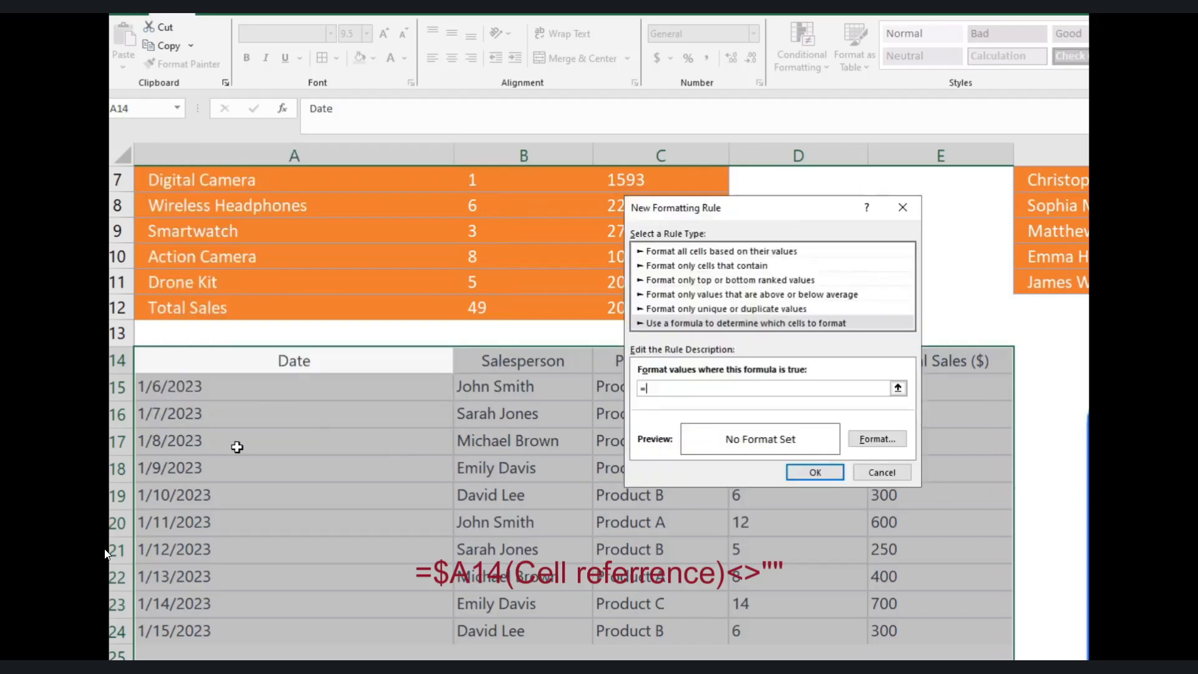
click(349, 371)
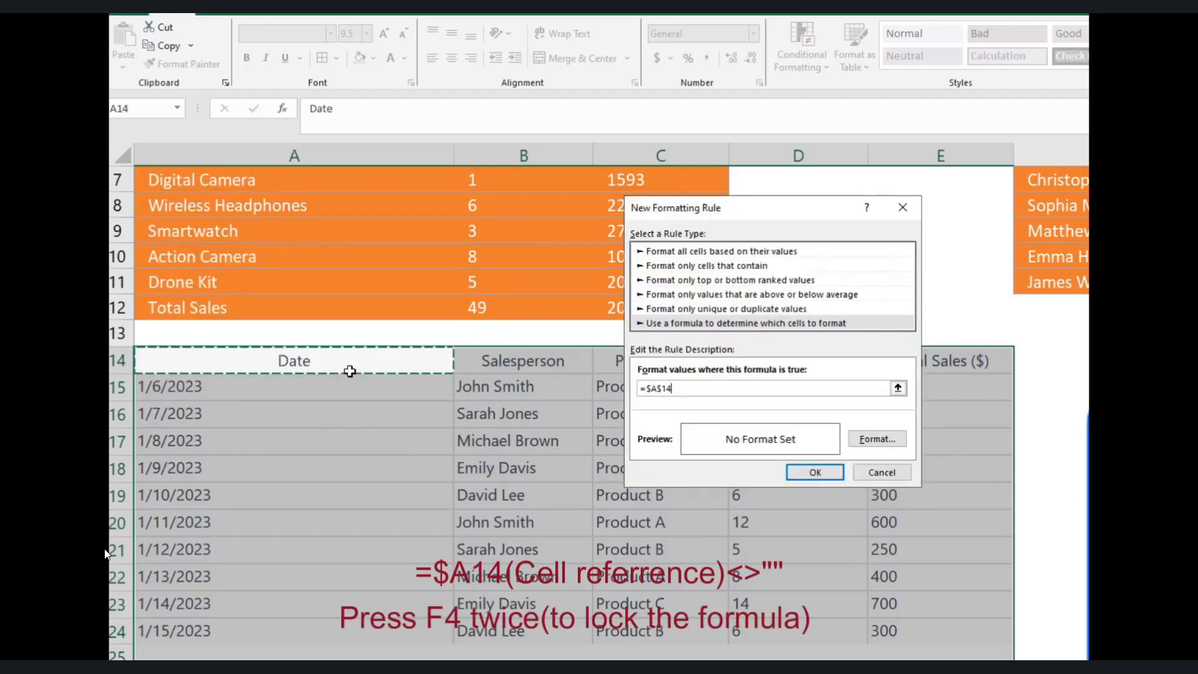
key(F4)
key(F4)
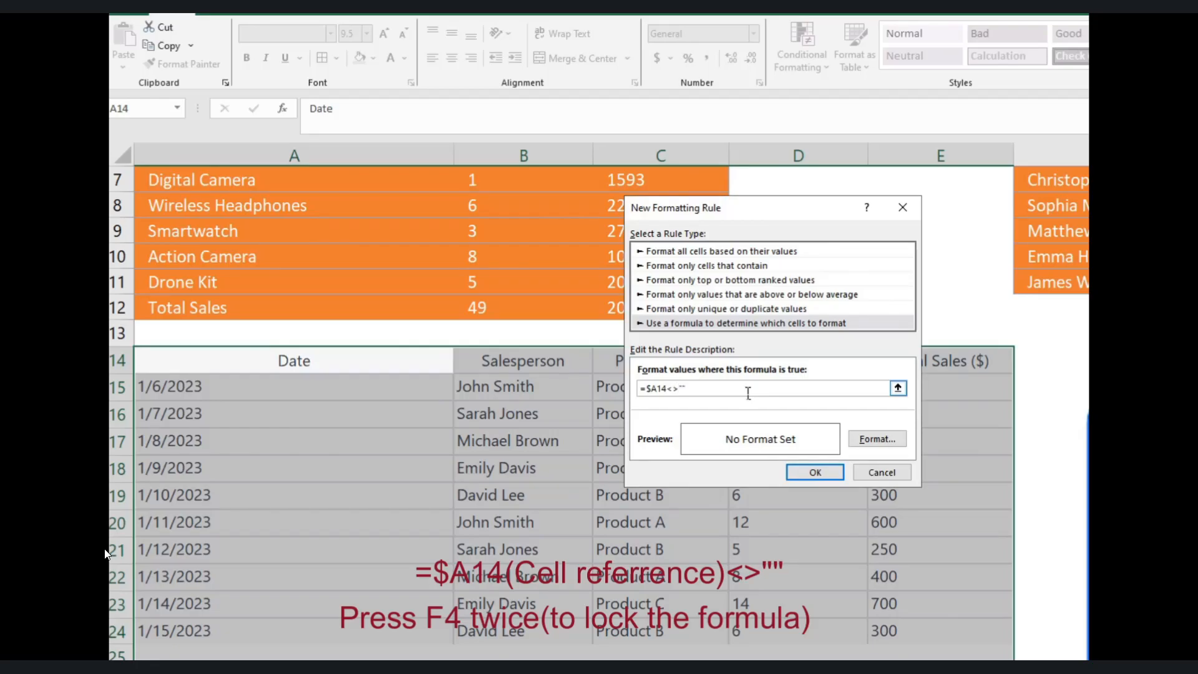
Step: Give the rule an outline border format and apply the rule to the selected range
click(877, 444)
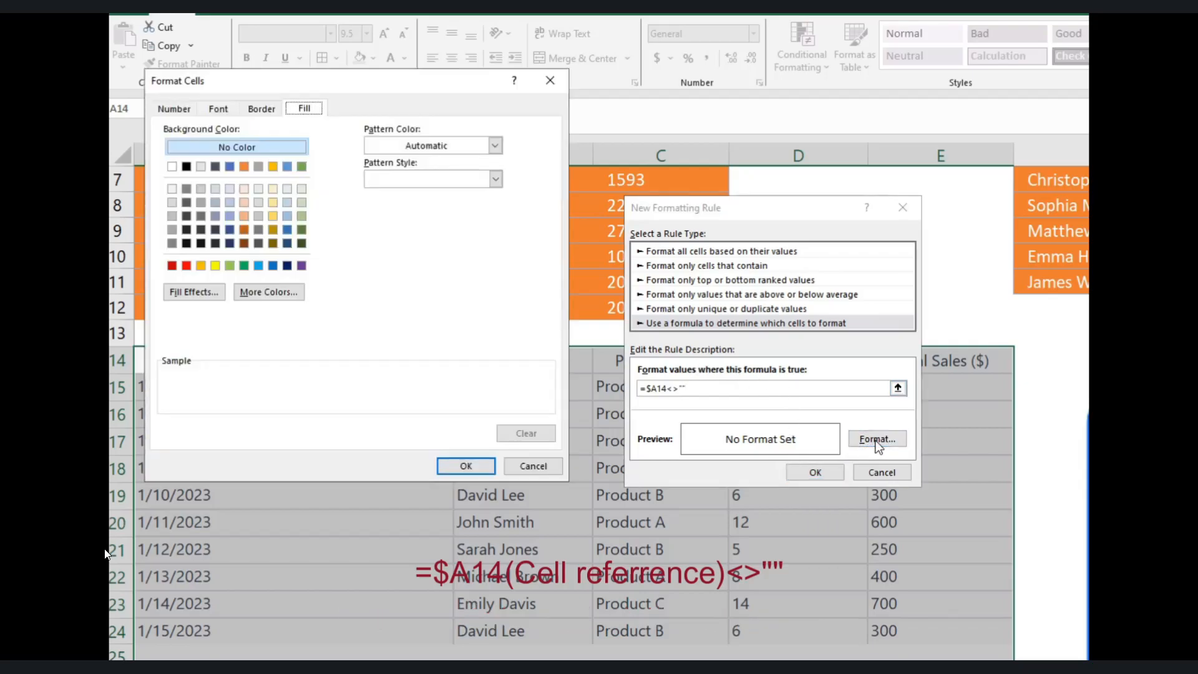
click(262, 108)
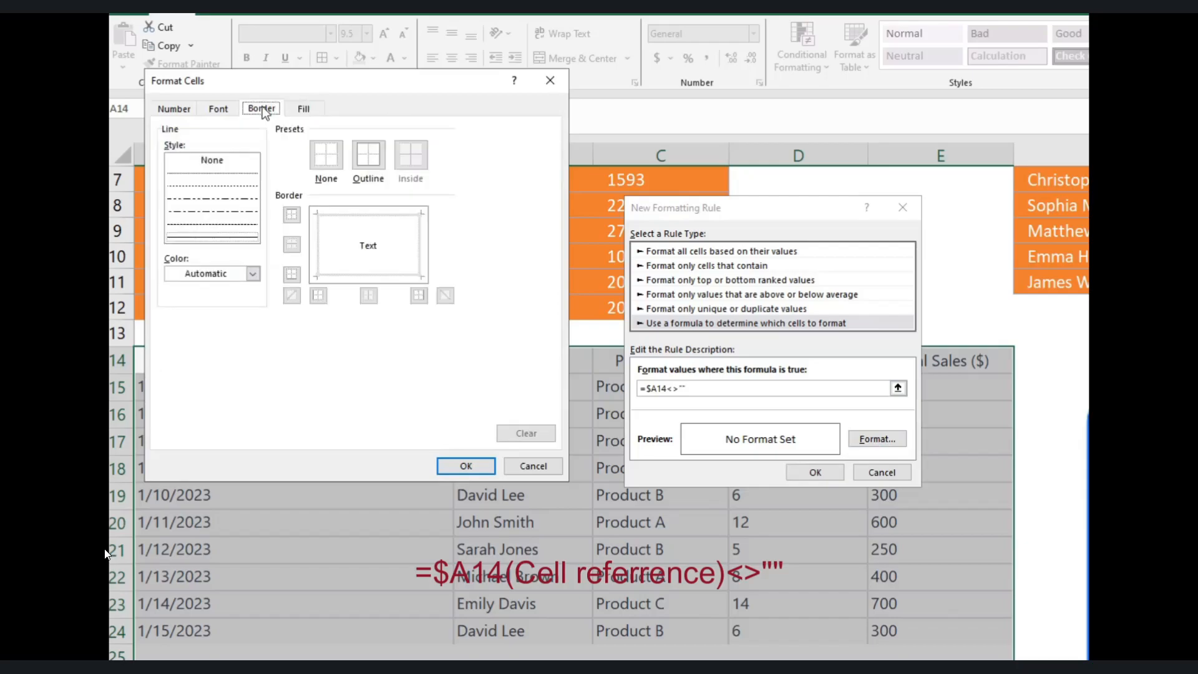
click(366, 157)
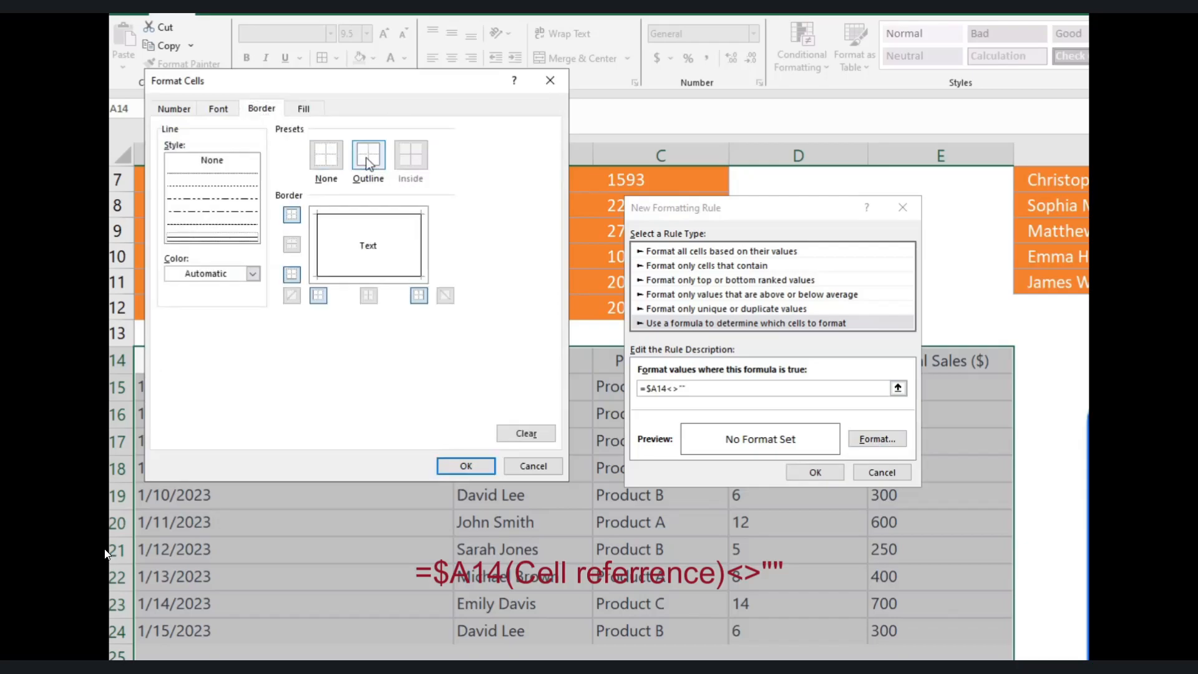
click(462, 468)
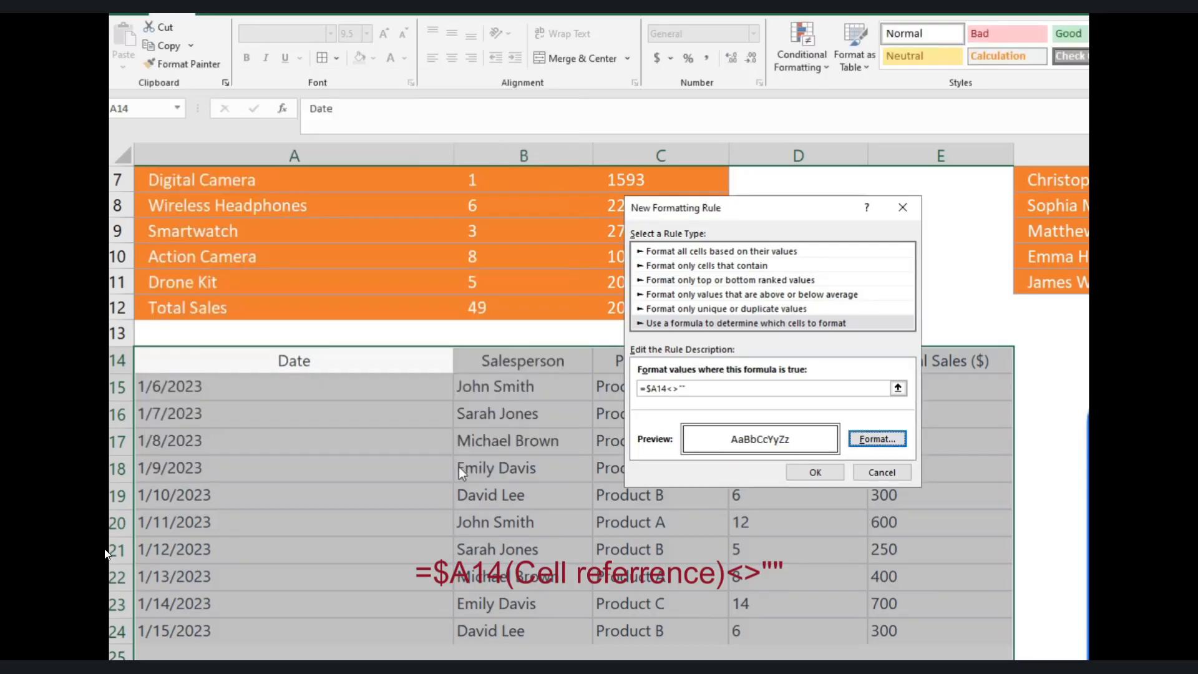
click(815, 472)
Step: Enter adfasdf in A25, asdfasdf in A26, A27 and A31, and asdfasdfasdf in A28:A30
scroll(708, 483, down, 3)
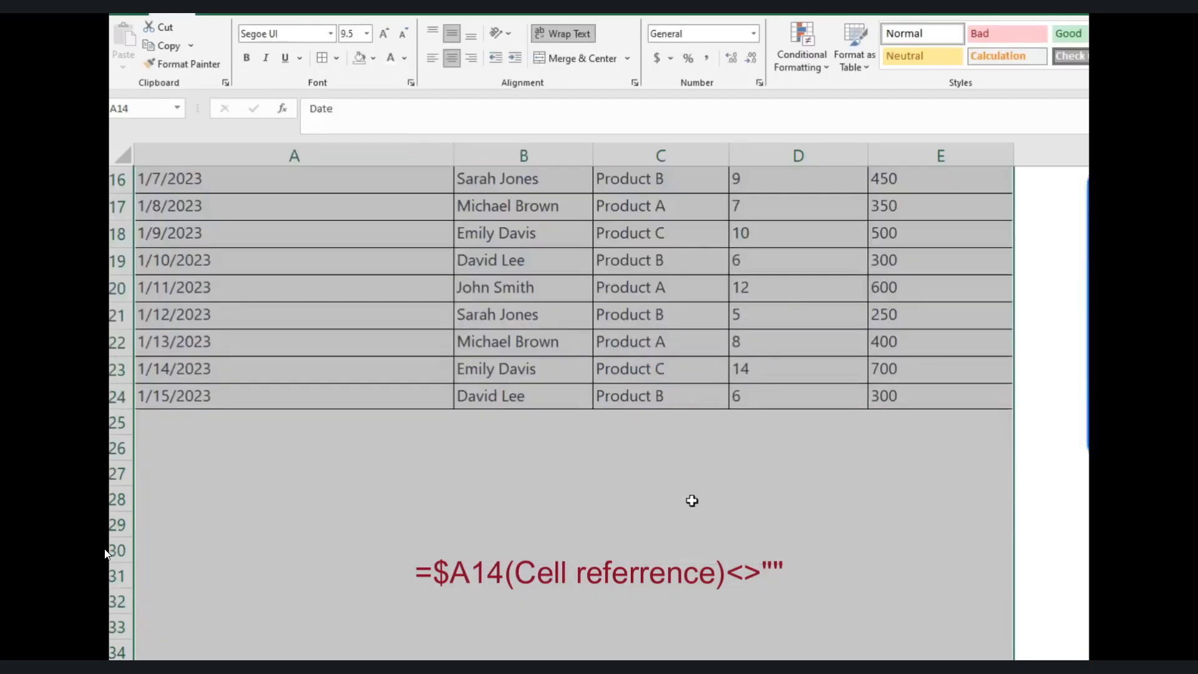
click(377, 427)
text(adfasdf)
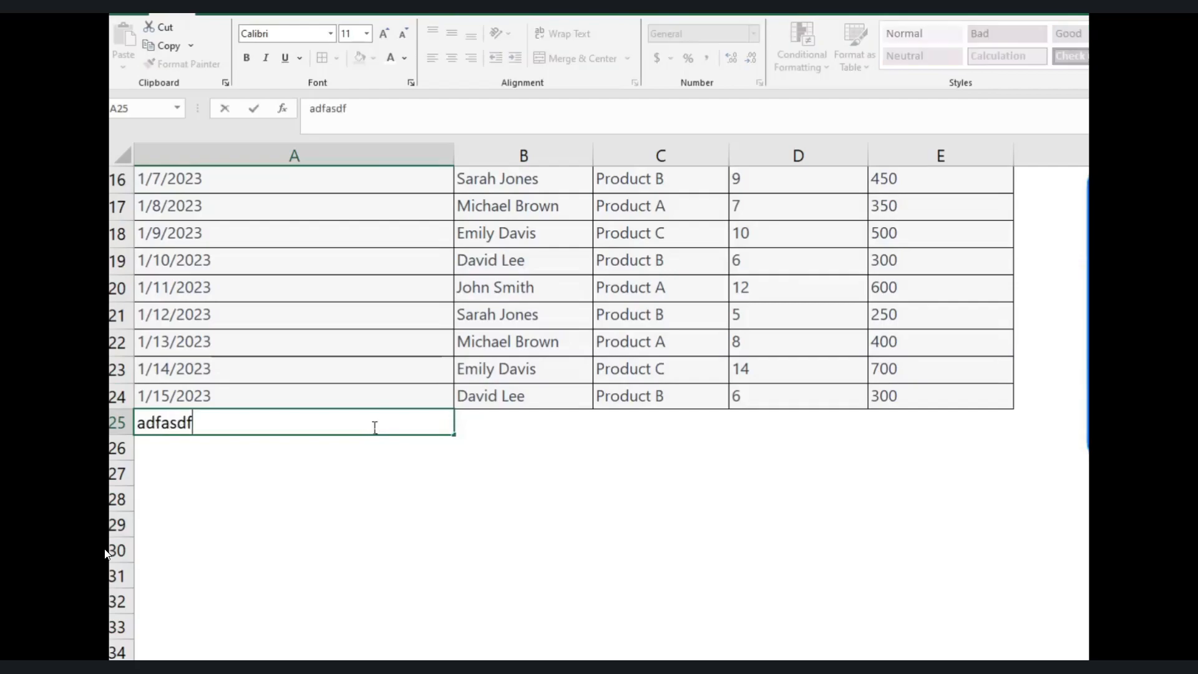
key(Return)
text(asdfasdf)
key(Return)
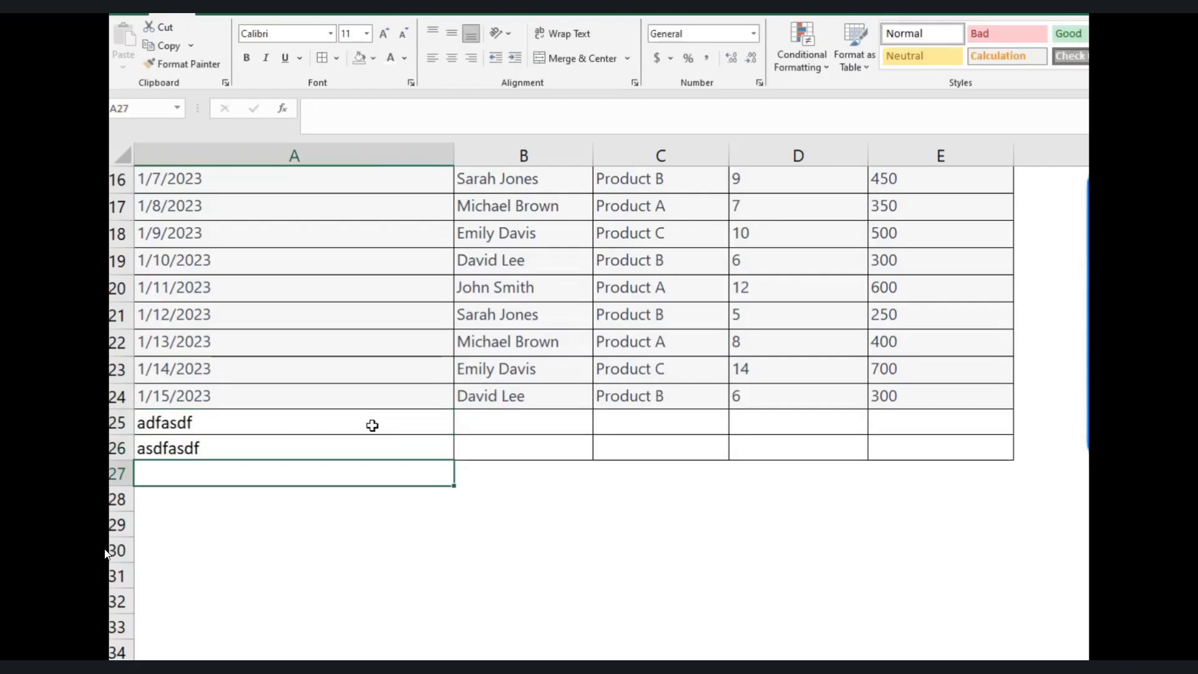
text(asdfa)
key(Return)
text(asdfasdfasdf)
key(Return)
text(asdfasdfa)
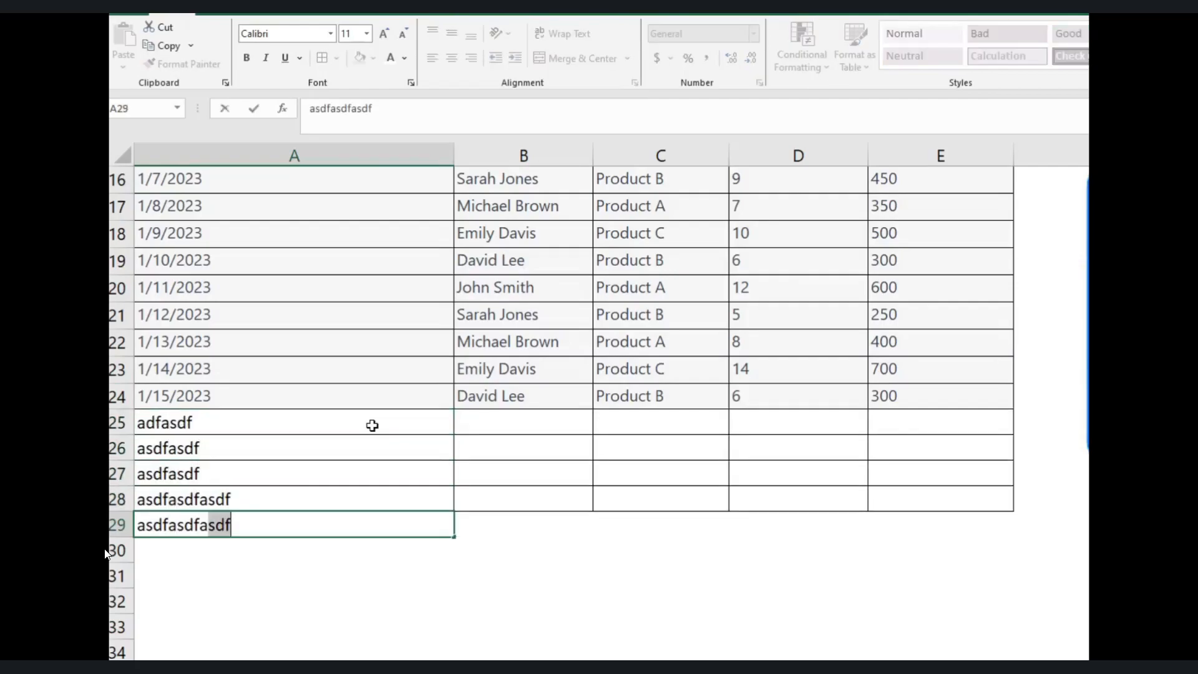
key(Return)
text(asdfasdfasdf)
key(Return)
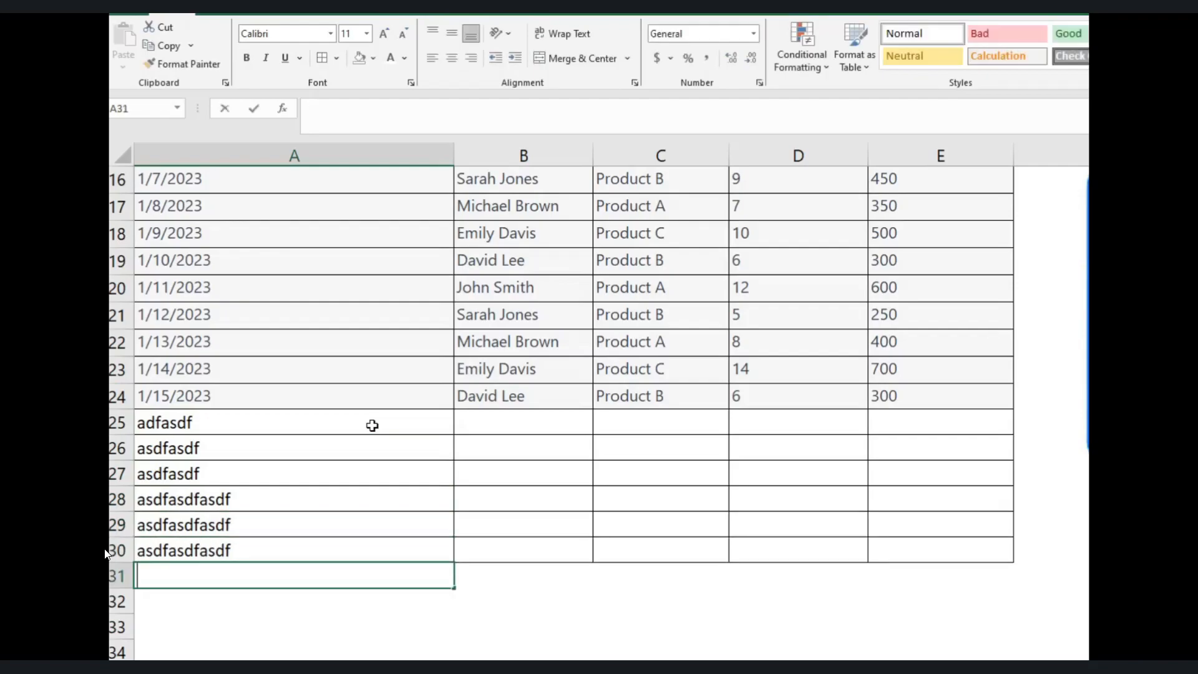
text(asdfasdf)
key(Return)
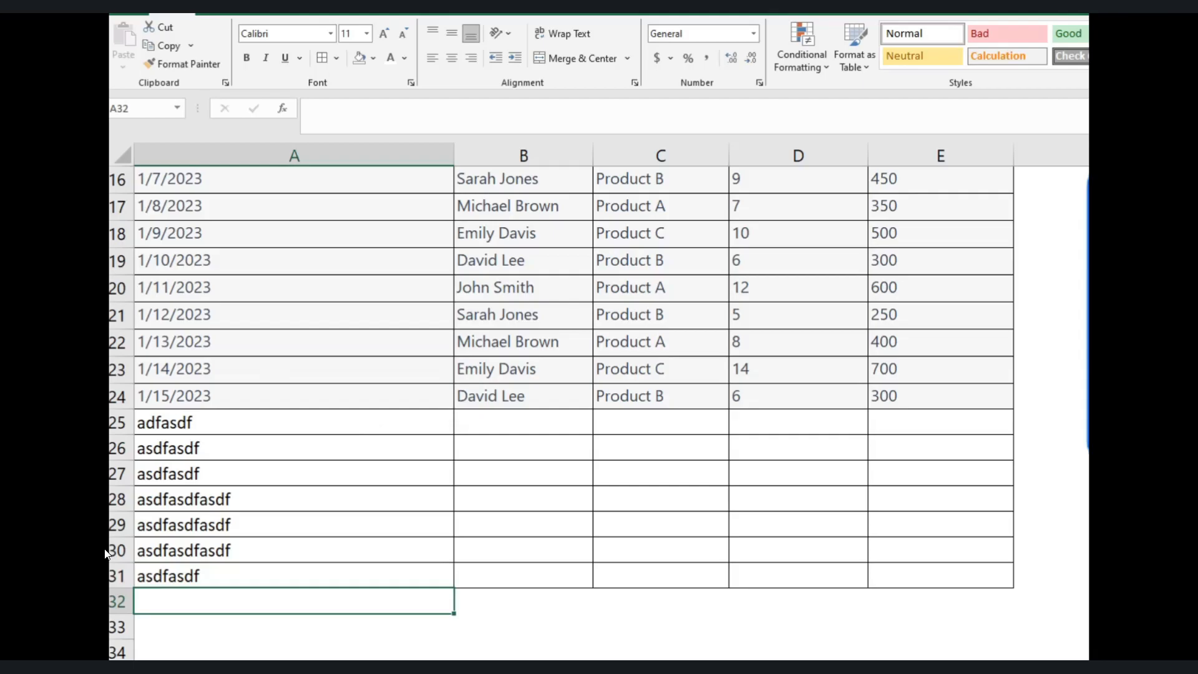
Step: Switch to the worksheet with the Name, Products and Expiration Date table and examine A16:C21, especially the prefix of the names
key(ctrl+Page_Down)
scroll(663, 508, down, 1)
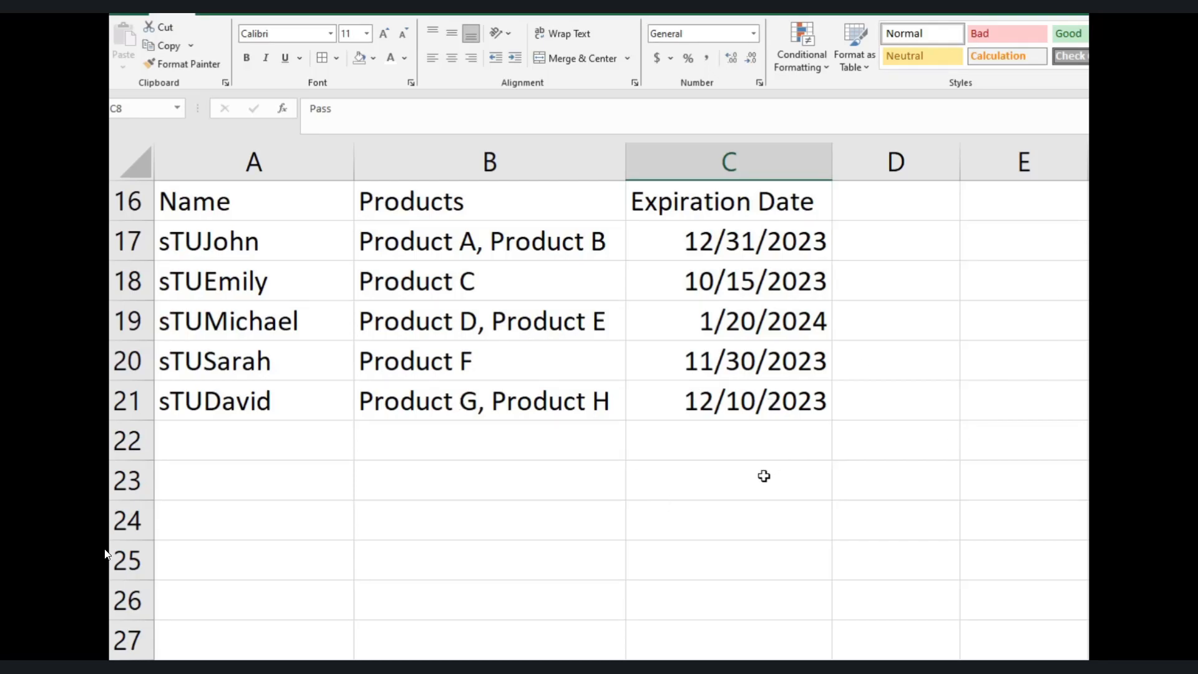
click(242, 213)
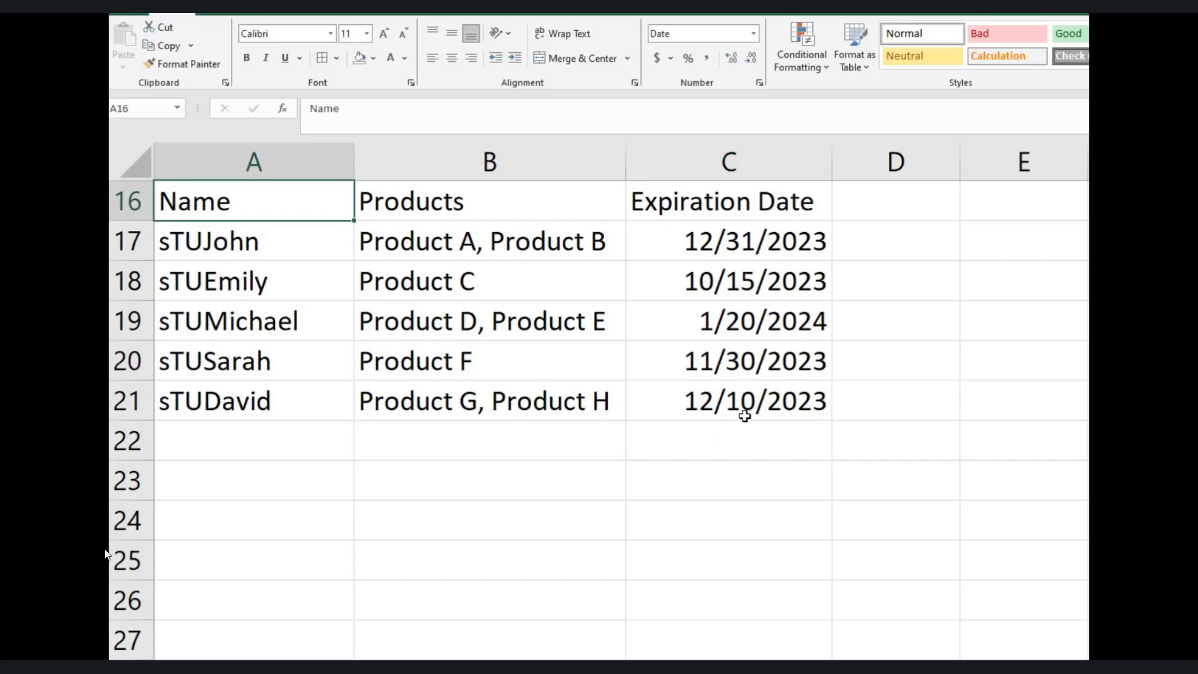
shift+click(744, 416)
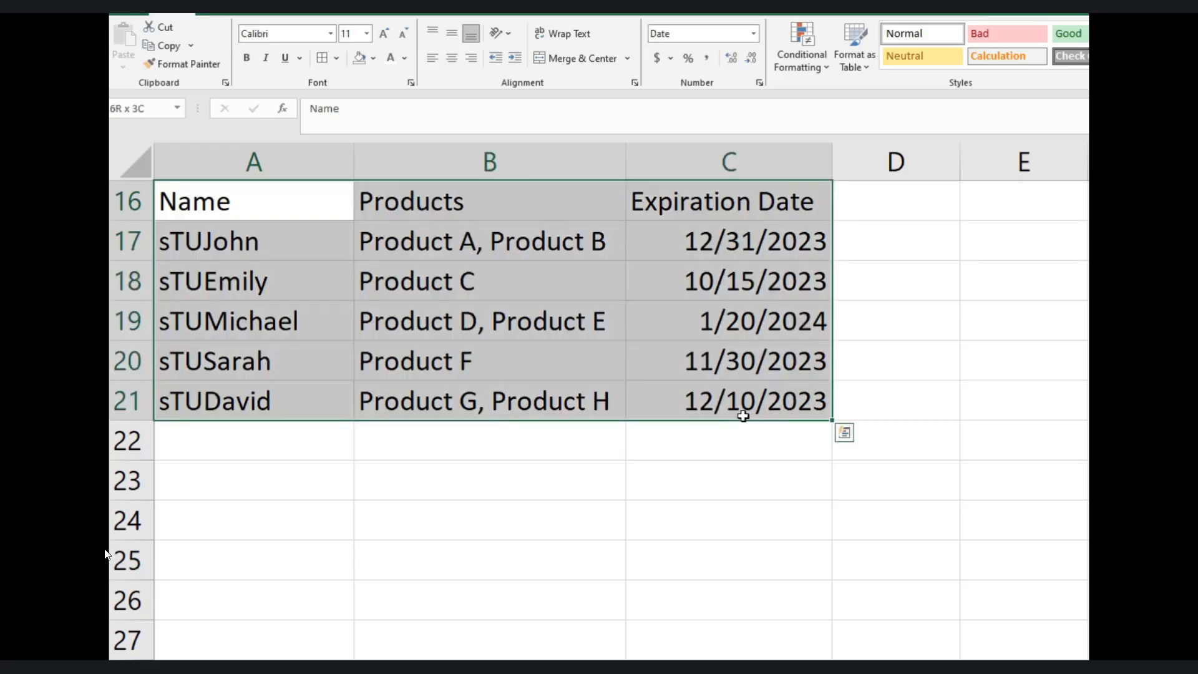
click(237, 212)
drag(260, 428, 317, 414)
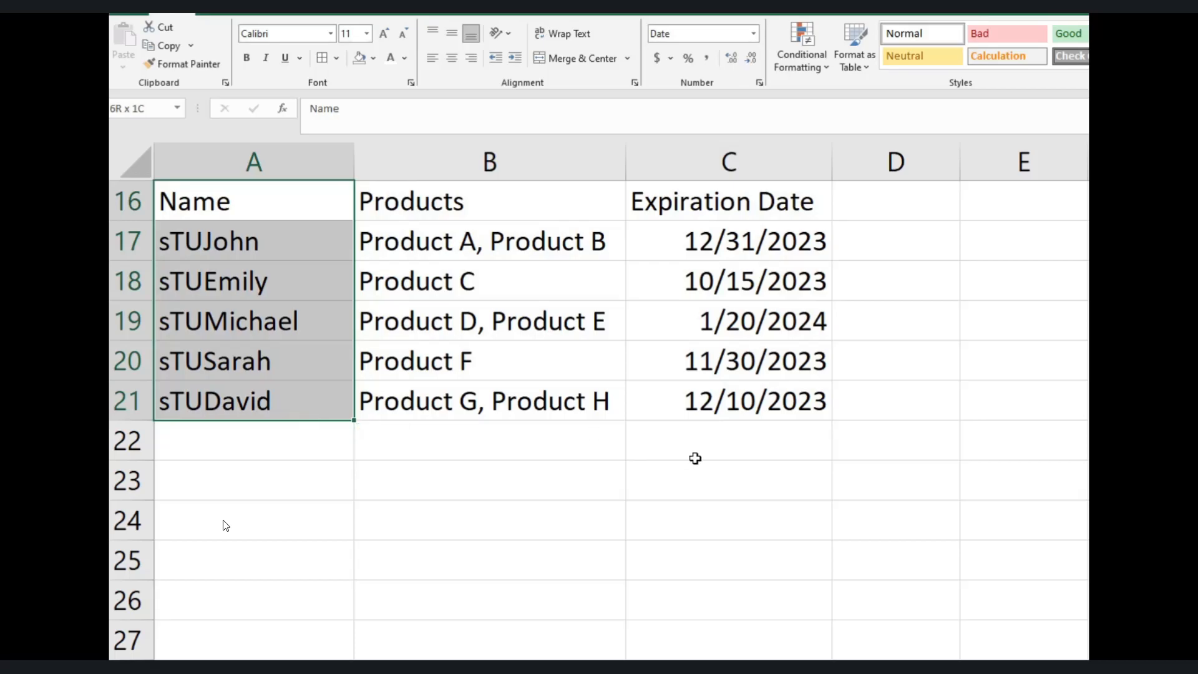
scroll(691, 496, up, 1)
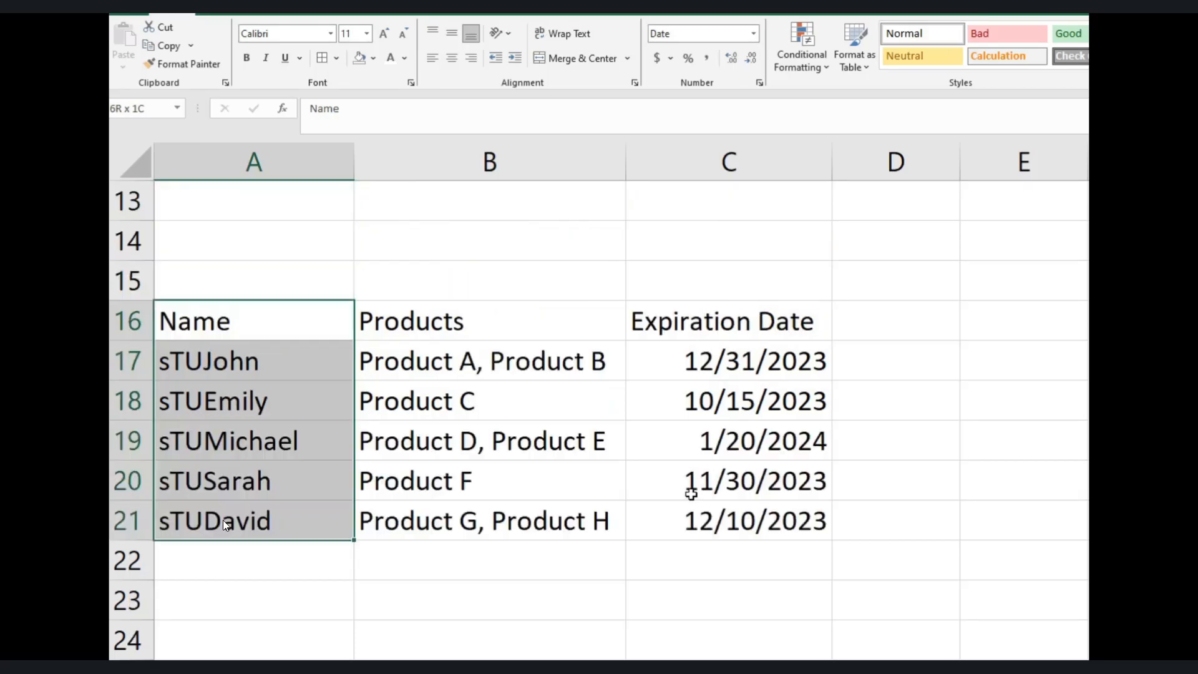
click(933, 359)
Step: Start a formula-based conditional formatting rule for A16:C21 and begin its formula with an equals sign
drag(287, 328, 752, 515)
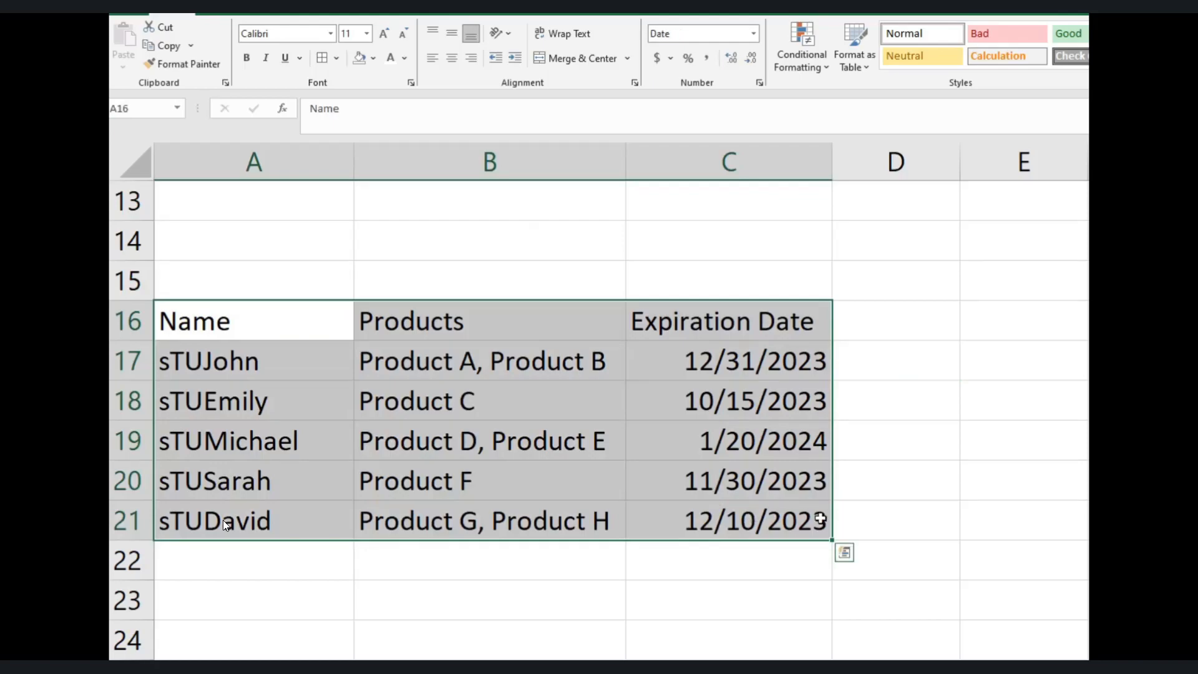
click(798, 70)
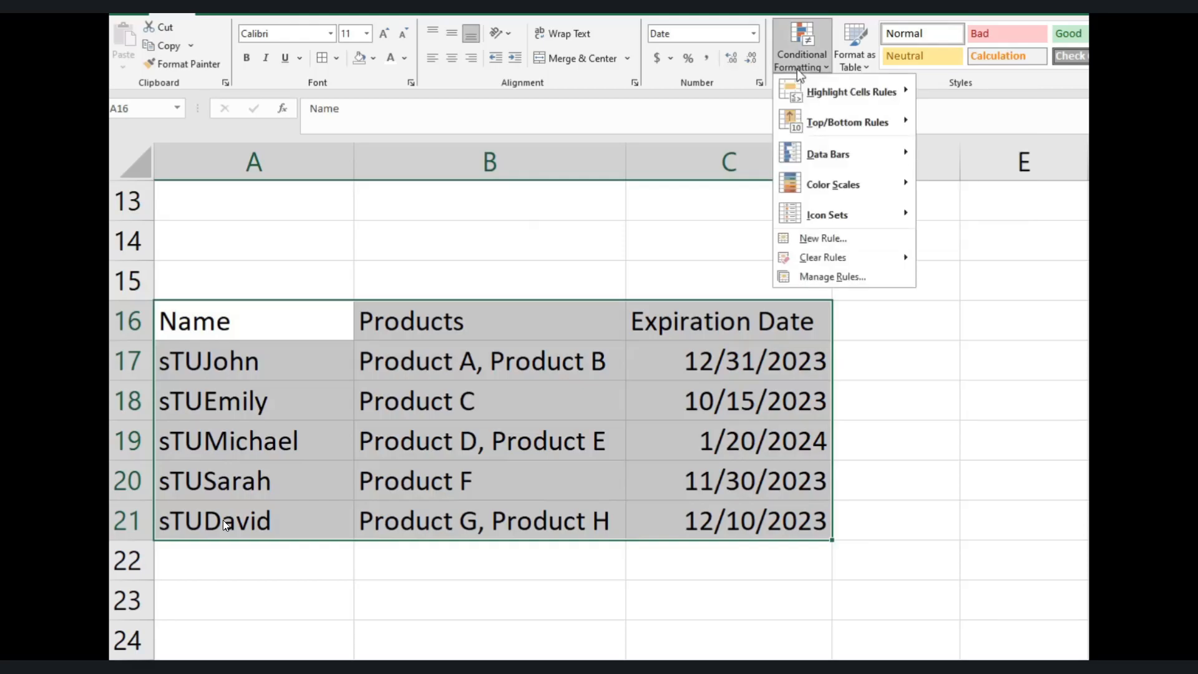
click(849, 239)
click(679, 307)
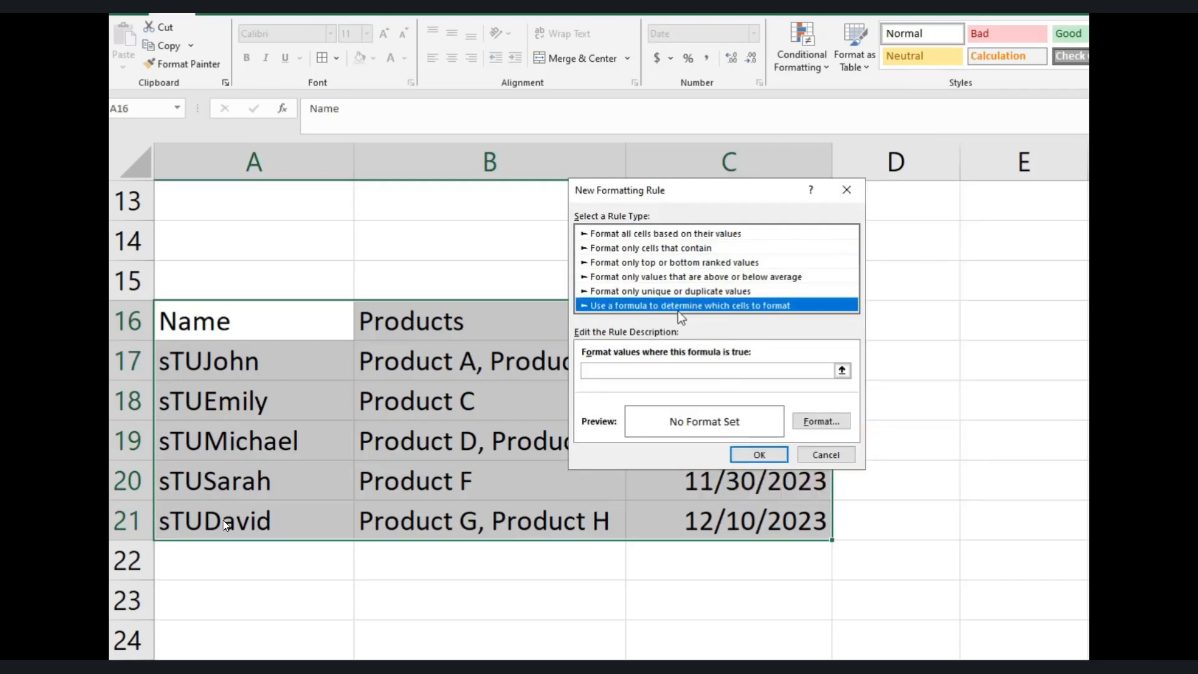
click(661, 369)
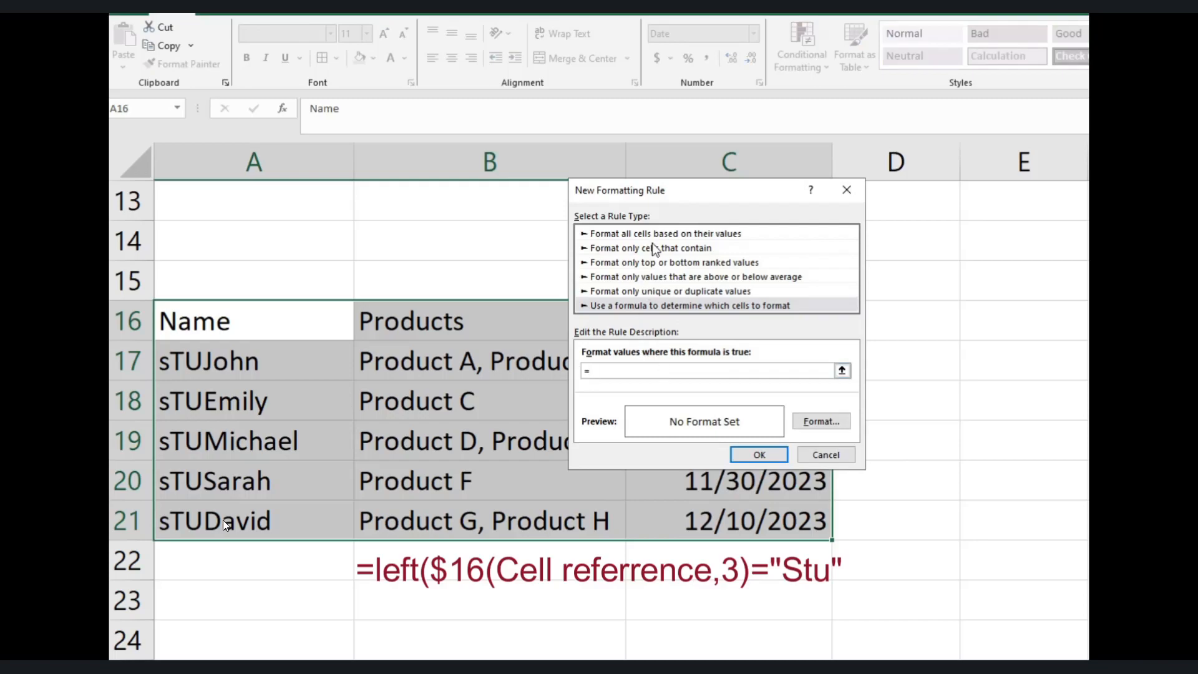
click(246, 325)
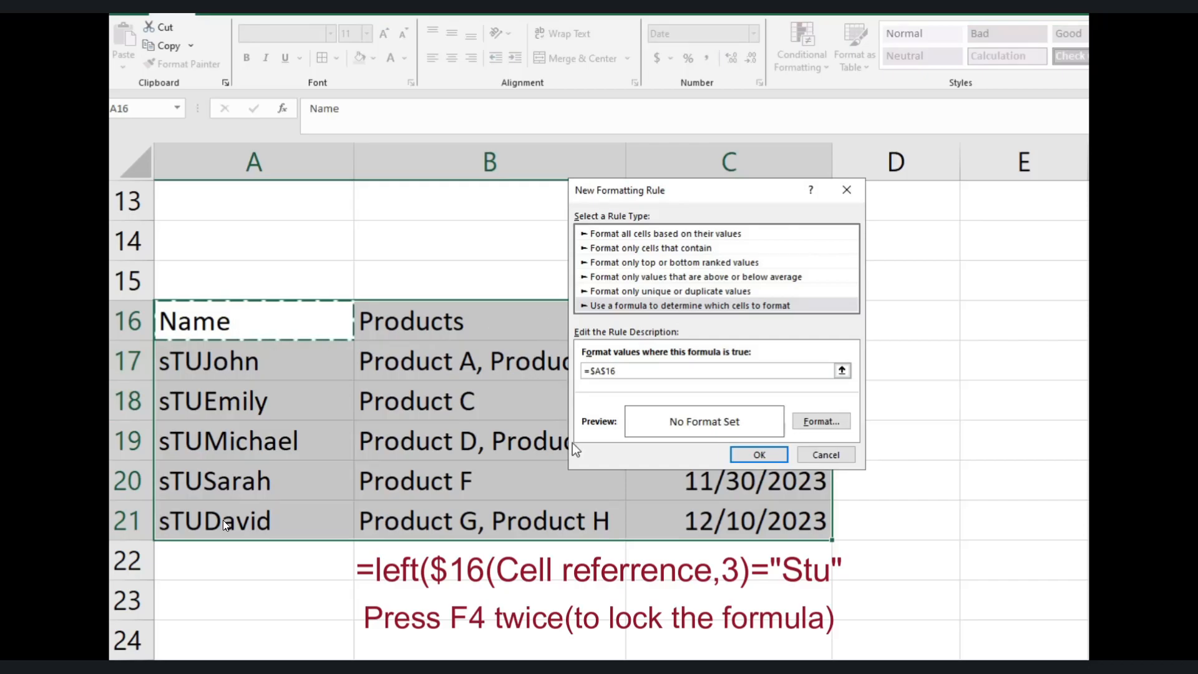
key(BackSpace)
key(BackSpace)
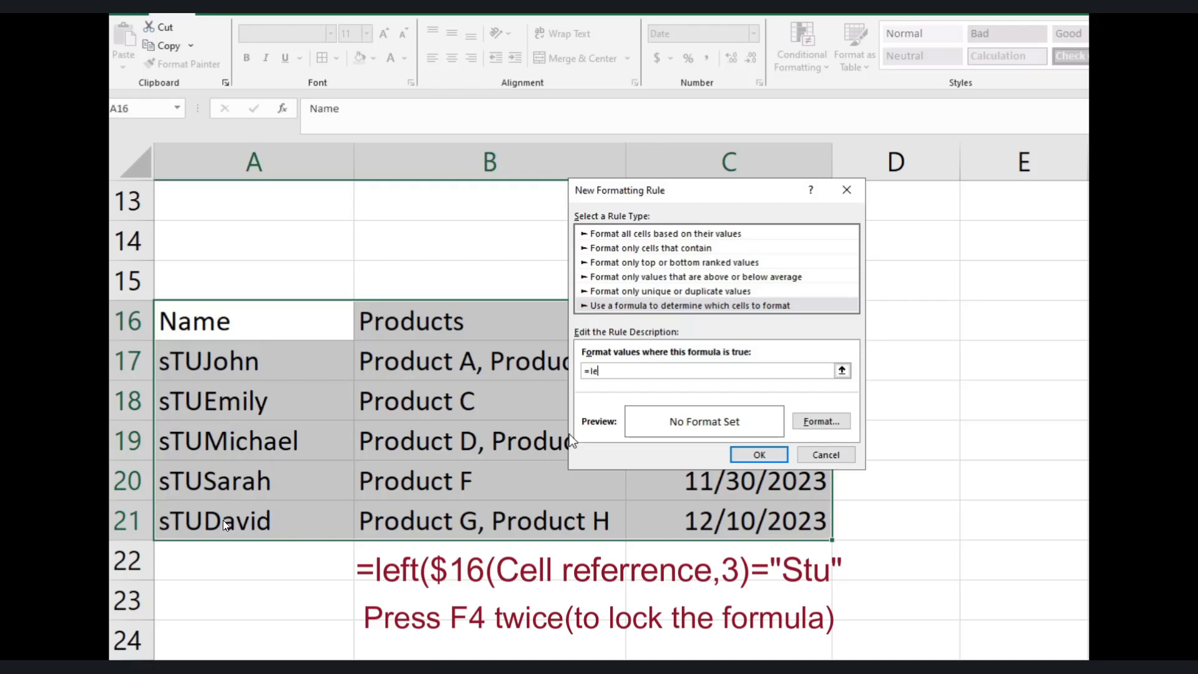
Step: Complete the rule's formula as =left($A16,3)="sTu" to test the first three characters of each name
text(left()
click(280, 334)
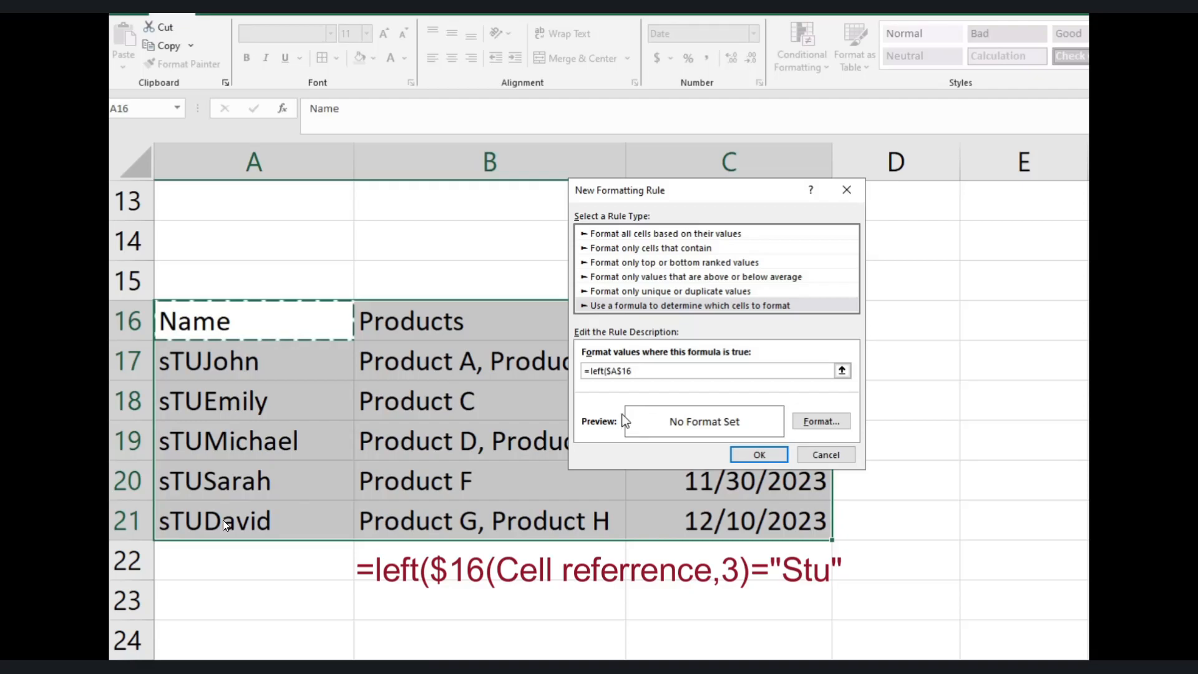
key(F4)
text(,3)="sTu)
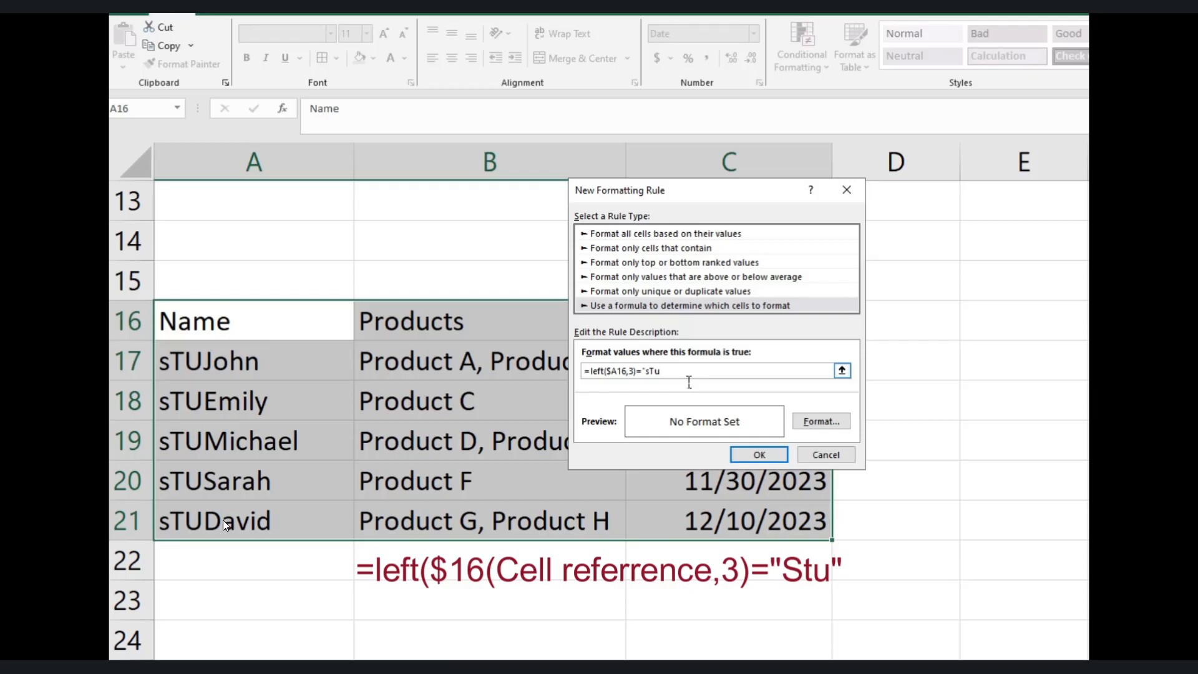
text(")
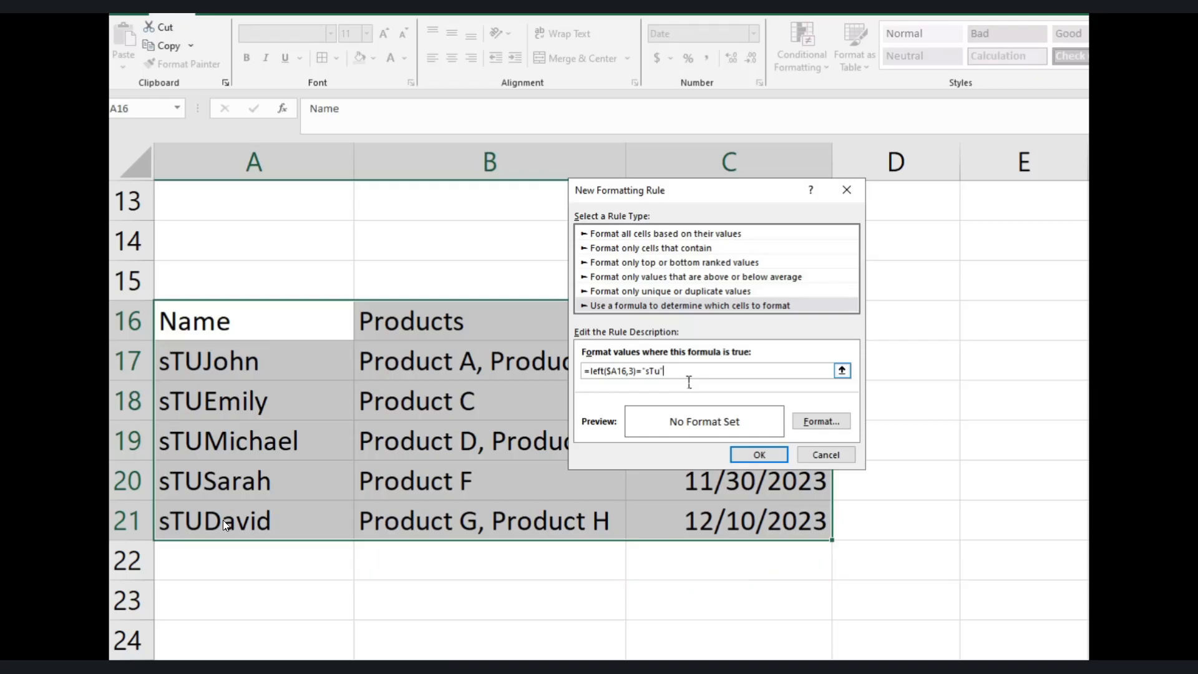
Step: Open the new rule's cell format and choose the solid orange theme colour as its background fill
click(801, 422)
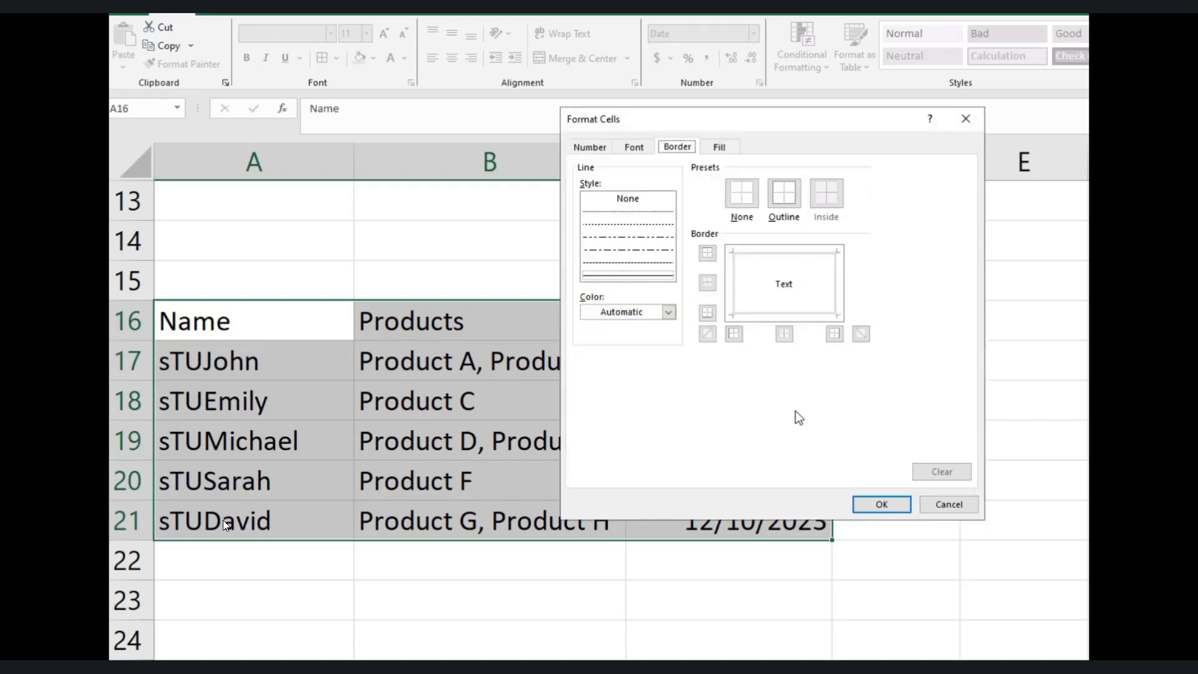
drag(787, 127, 812, 127)
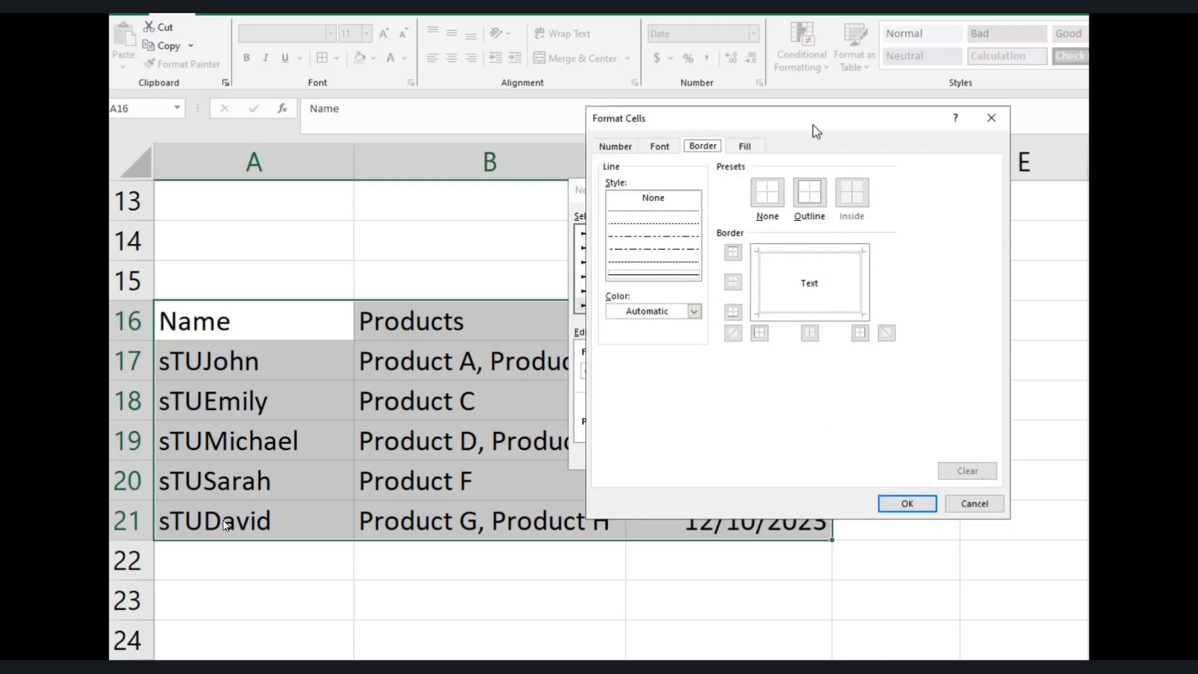
click(745, 148)
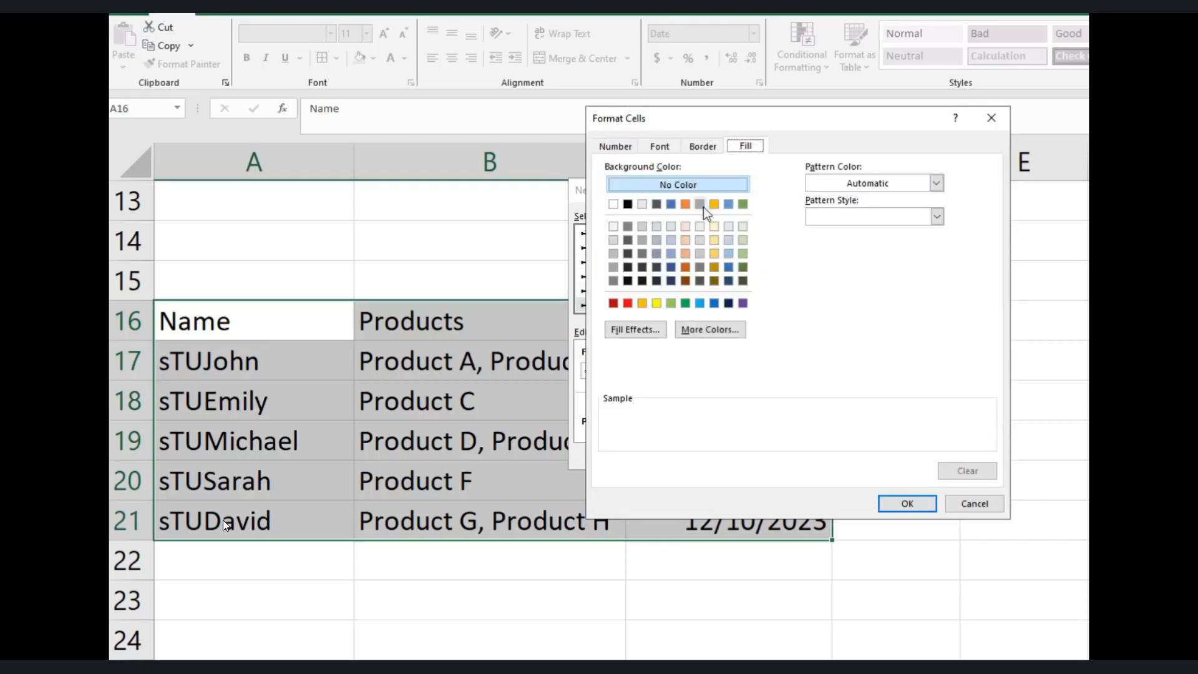
click(686, 206)
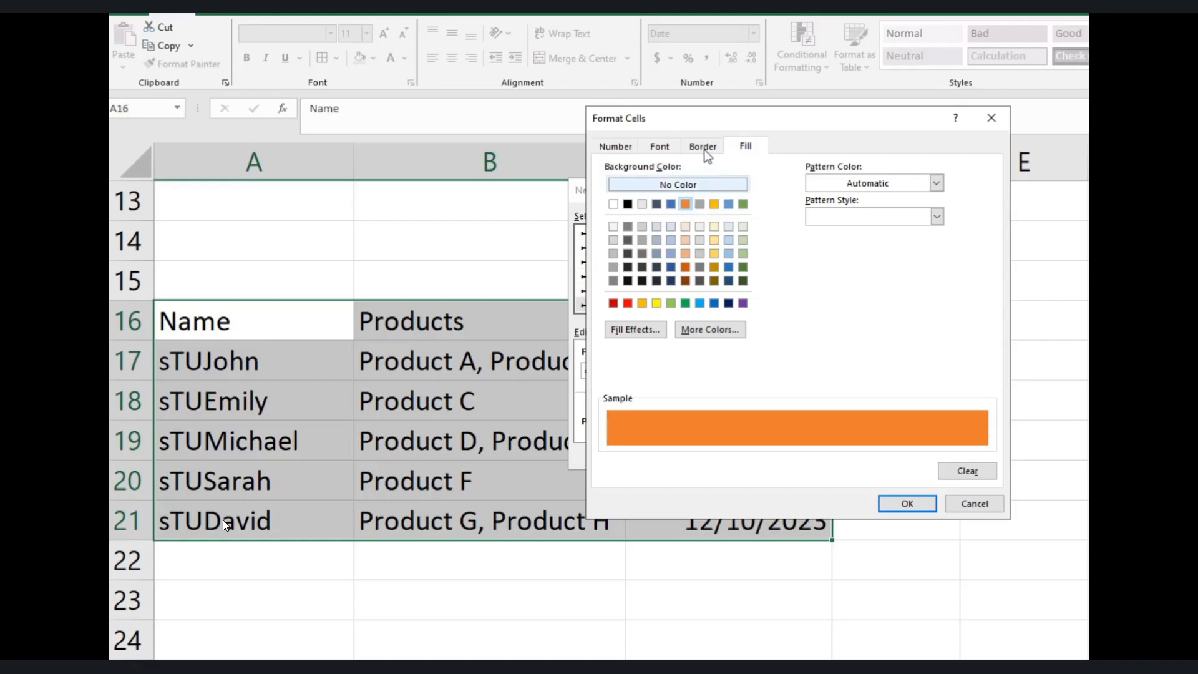
Step: Set the rule's font to bold italic with strikethrough and single underline, and apply the rule to A16:C21
click(674, 149)
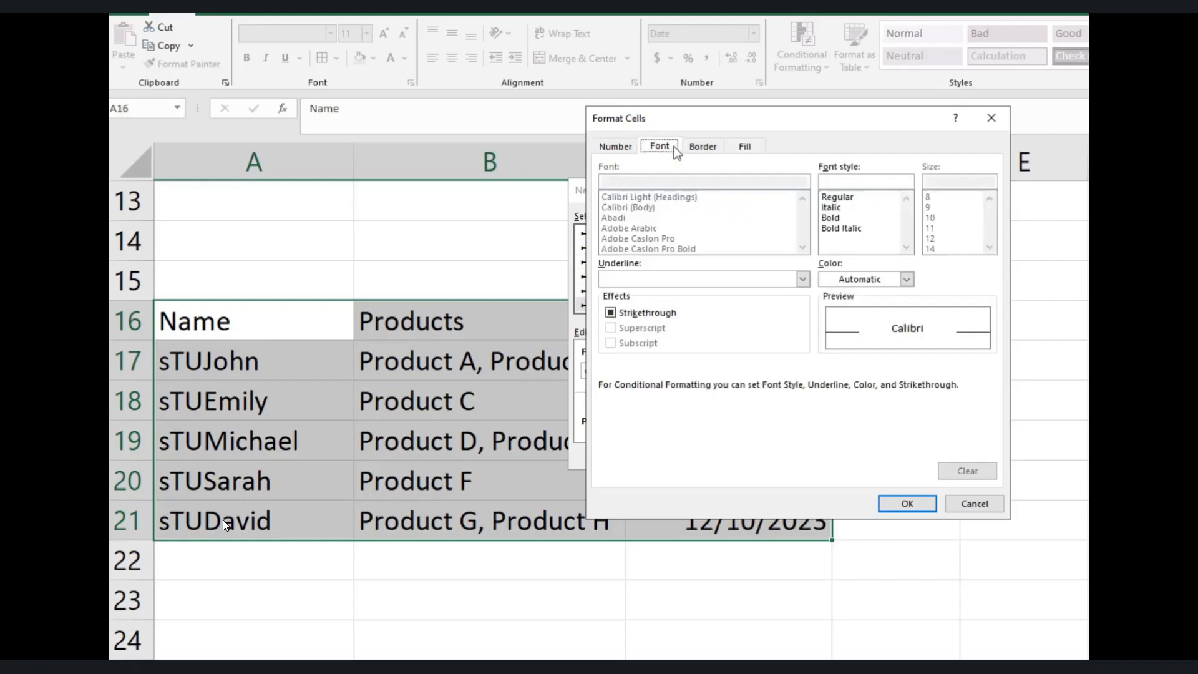
click(610, 312)
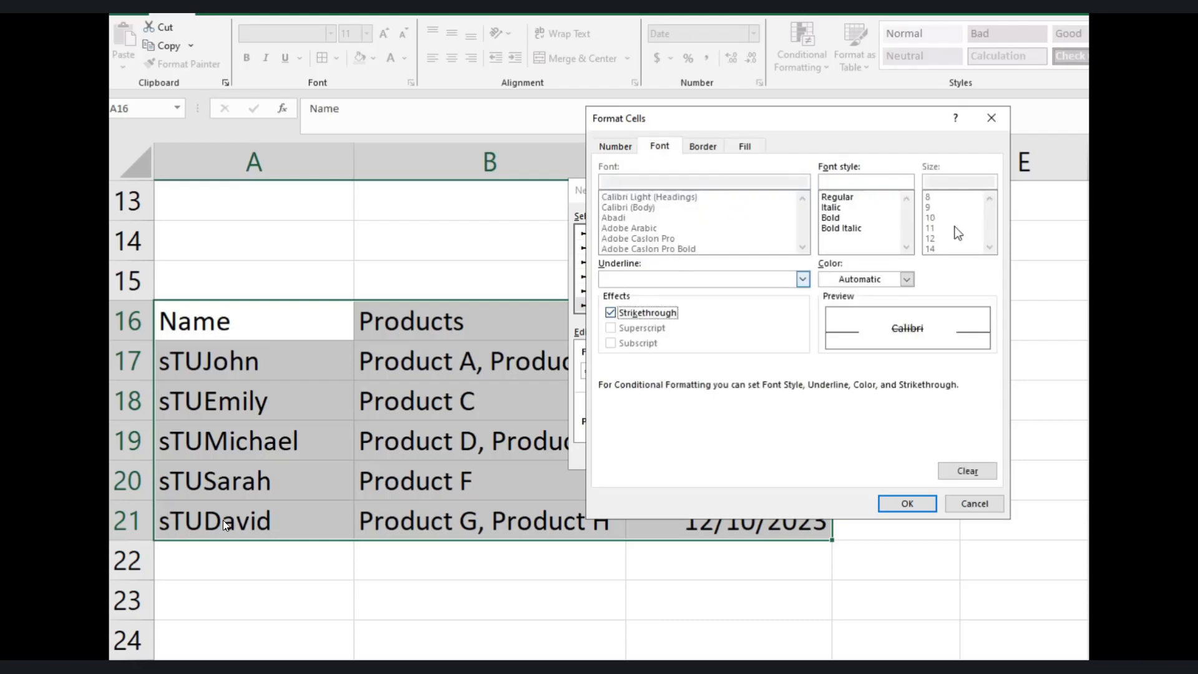
click(845, 229)
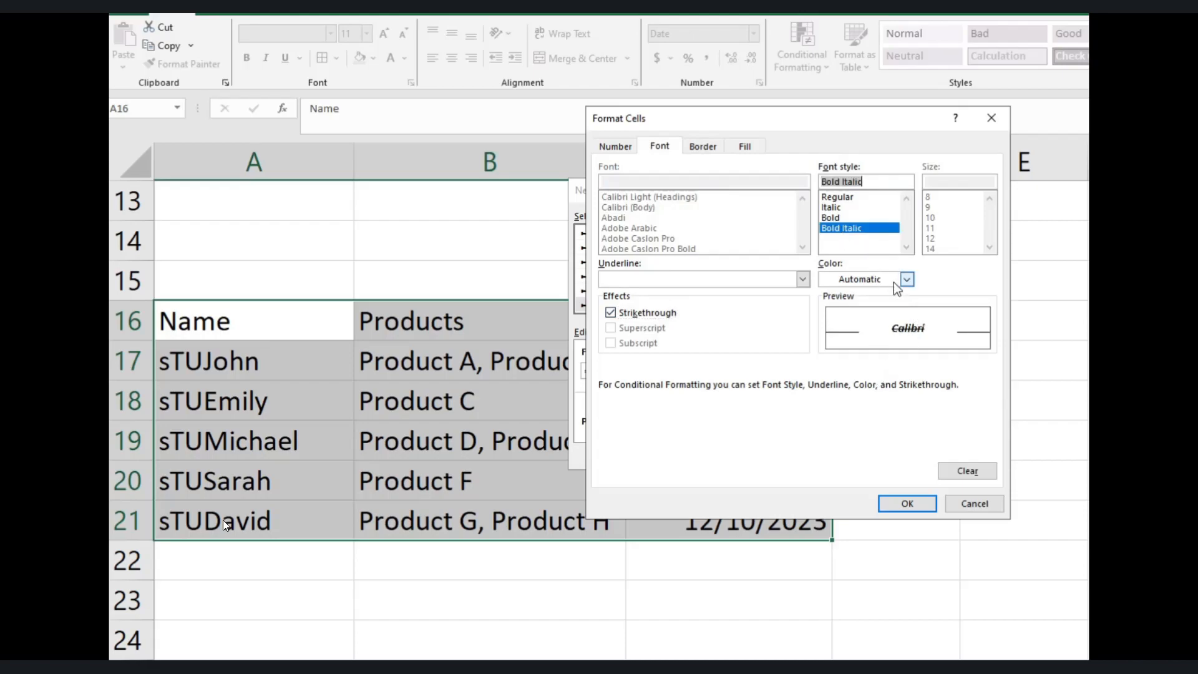
click(802, 279)
click(742, 305)
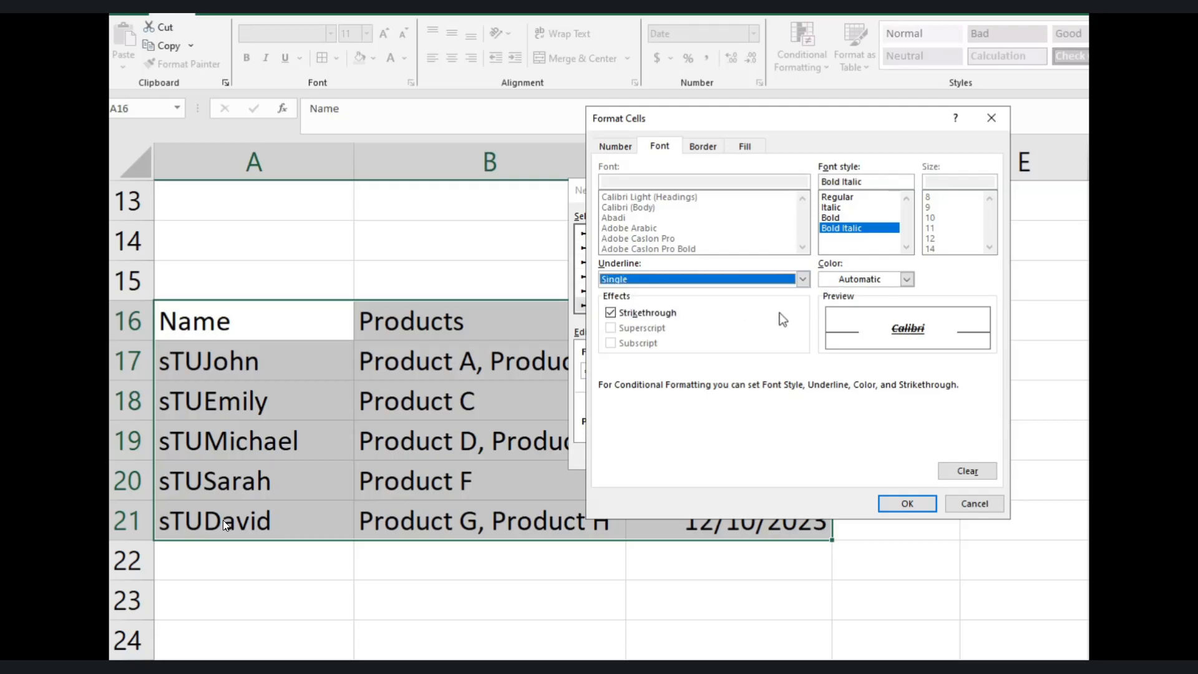
click(906, 504)
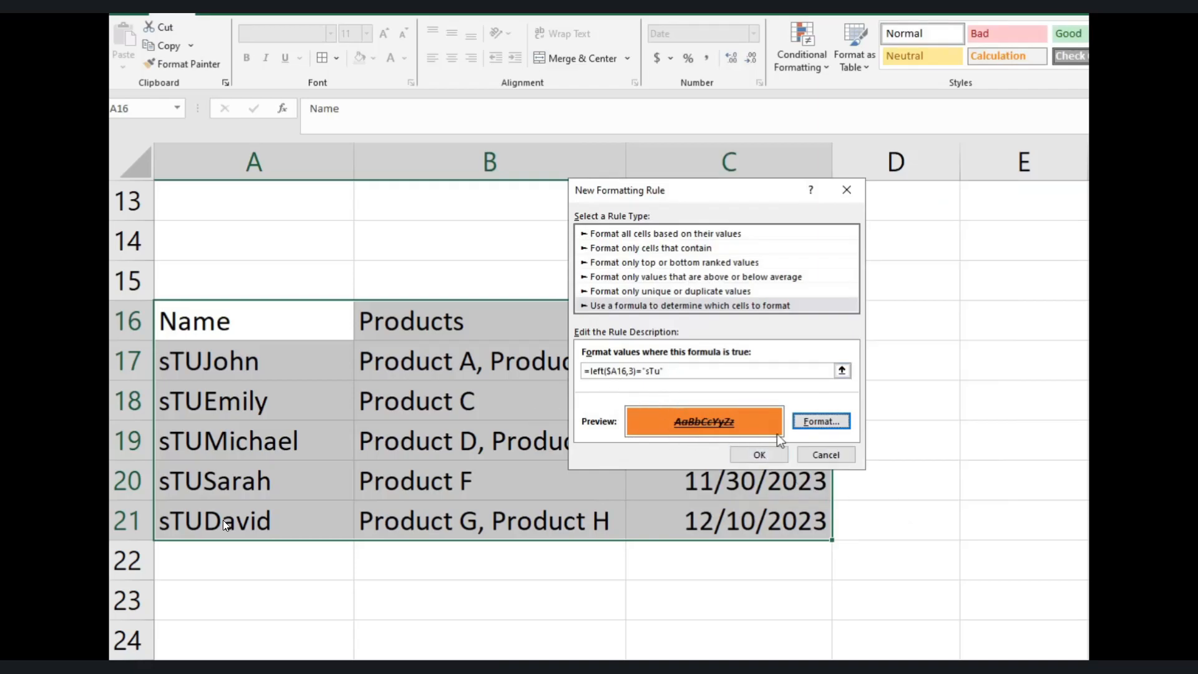
click(759, 454)
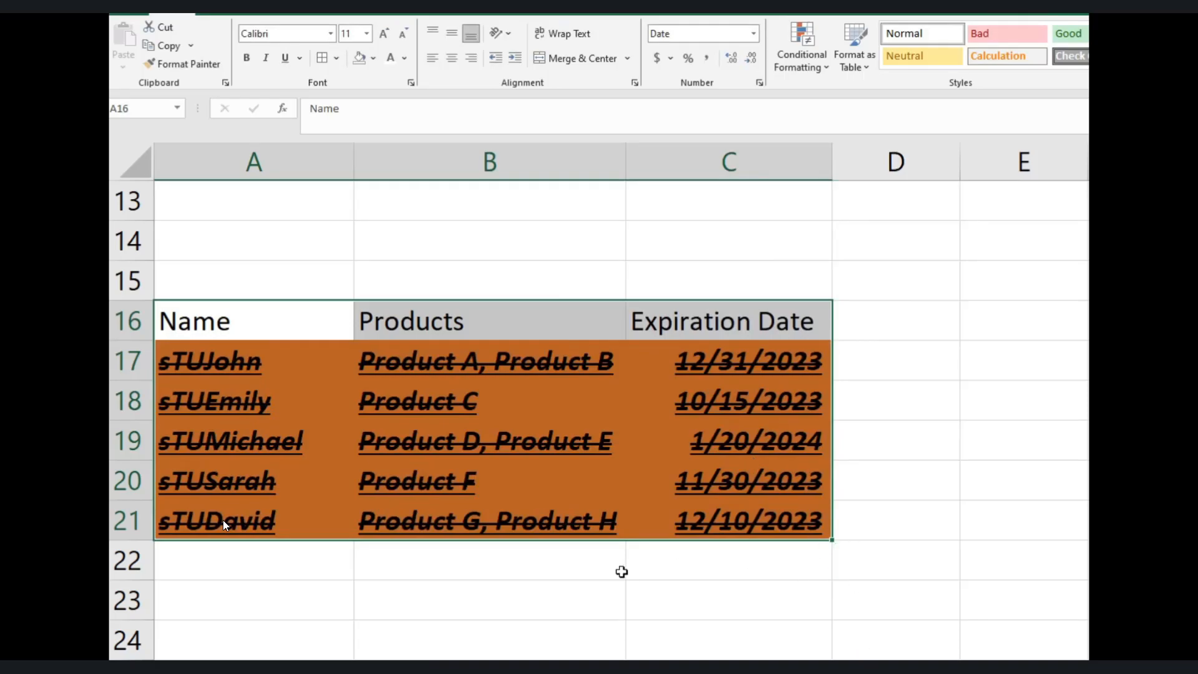
Step: Examine the formatting in A16:C21, comparing the header row with the name rows and the Name column with the whole table
click(534, 610)
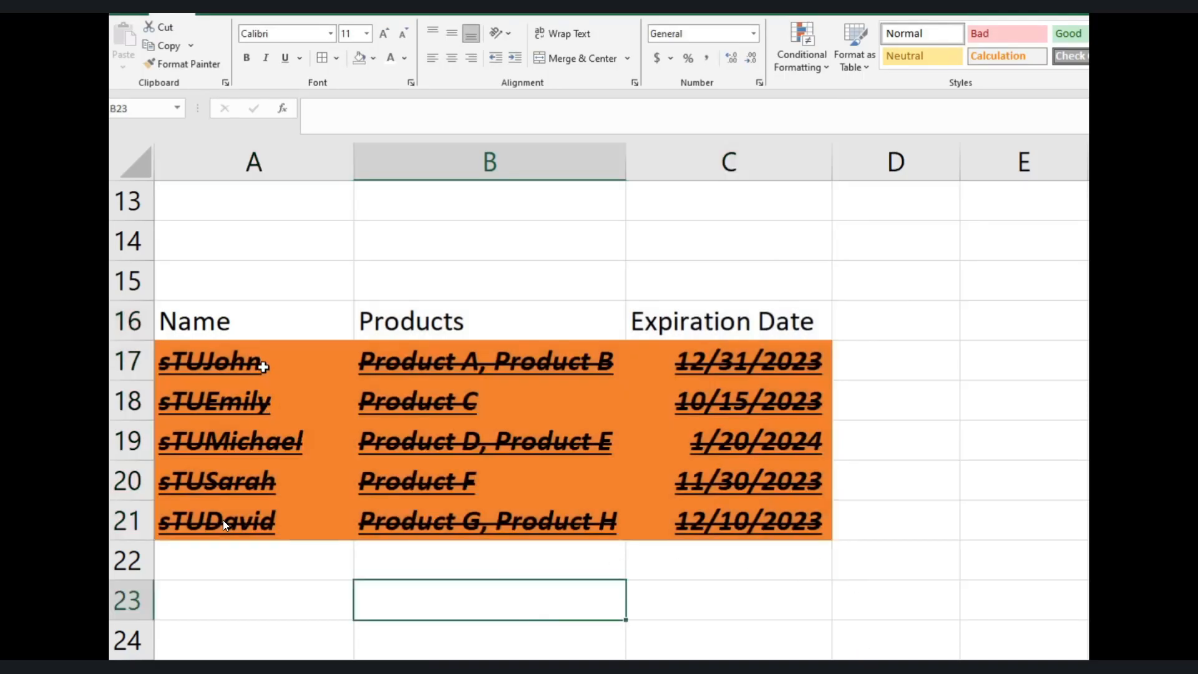
click(263, 367)
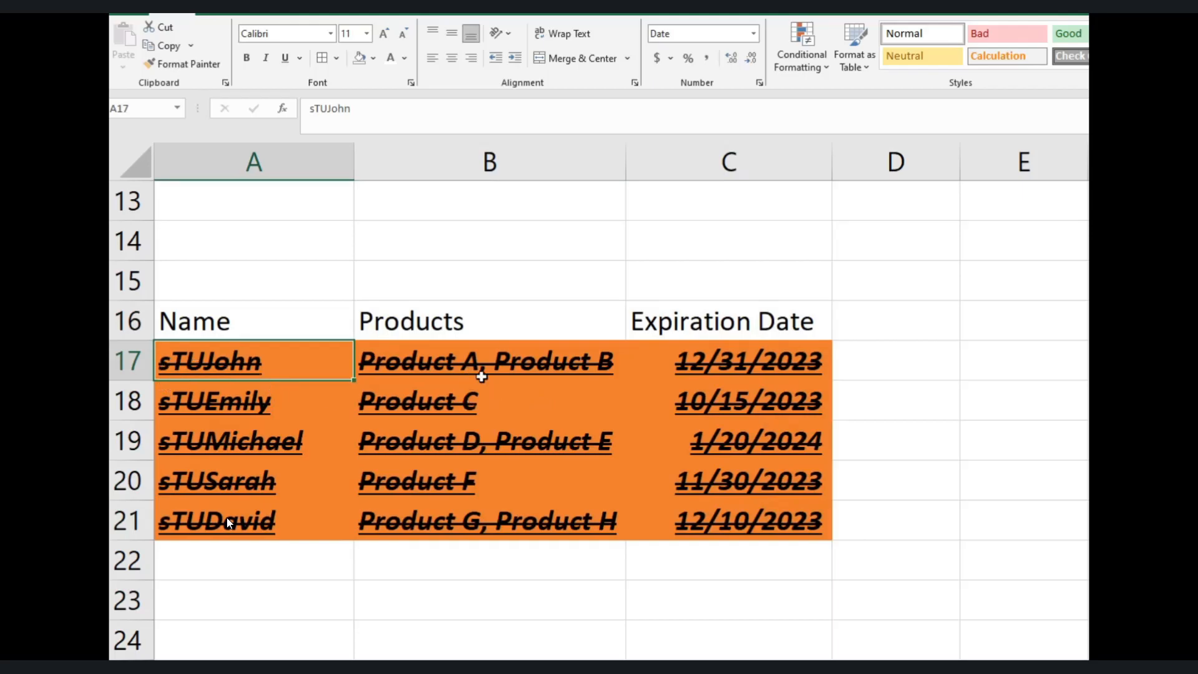
click(743, 600)
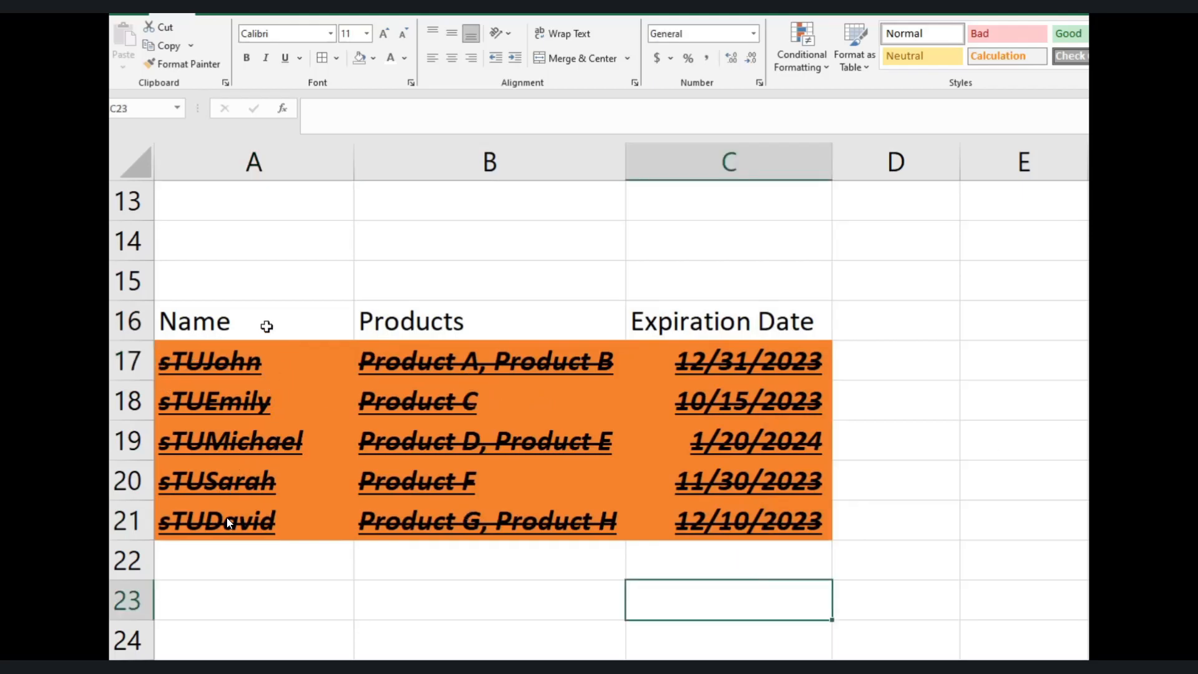
drag(249, 331, 263, 539)
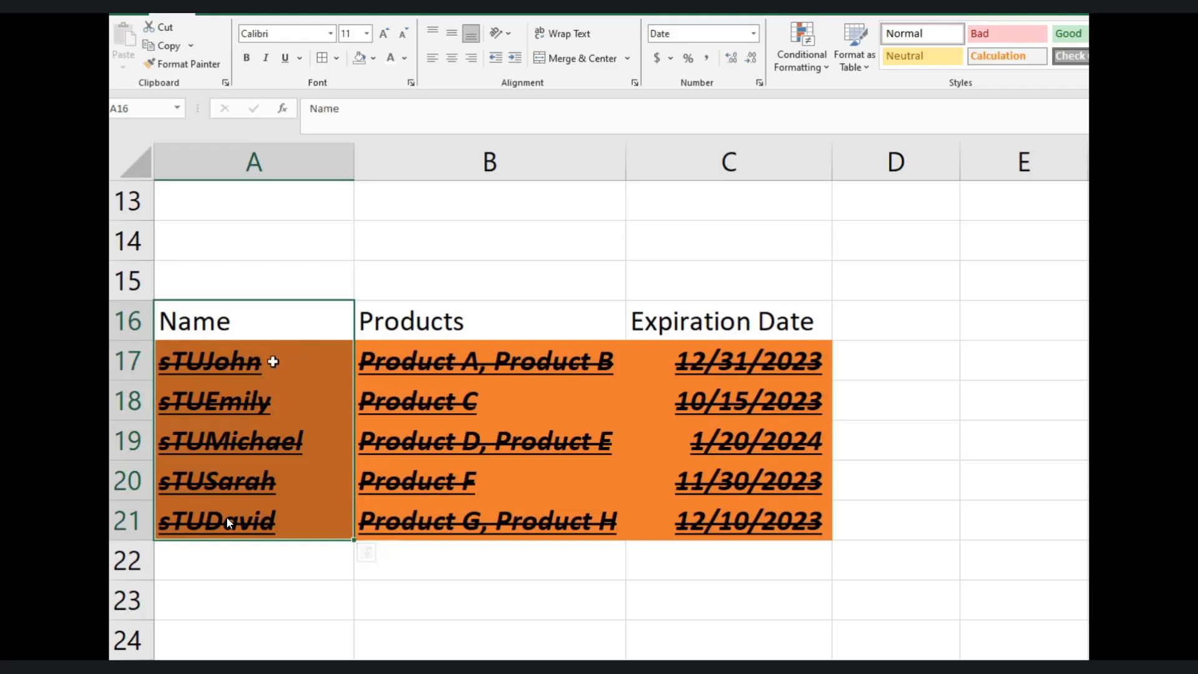
click(722, 616)
click(263, 337)
drag(266, 339, 816, 536)
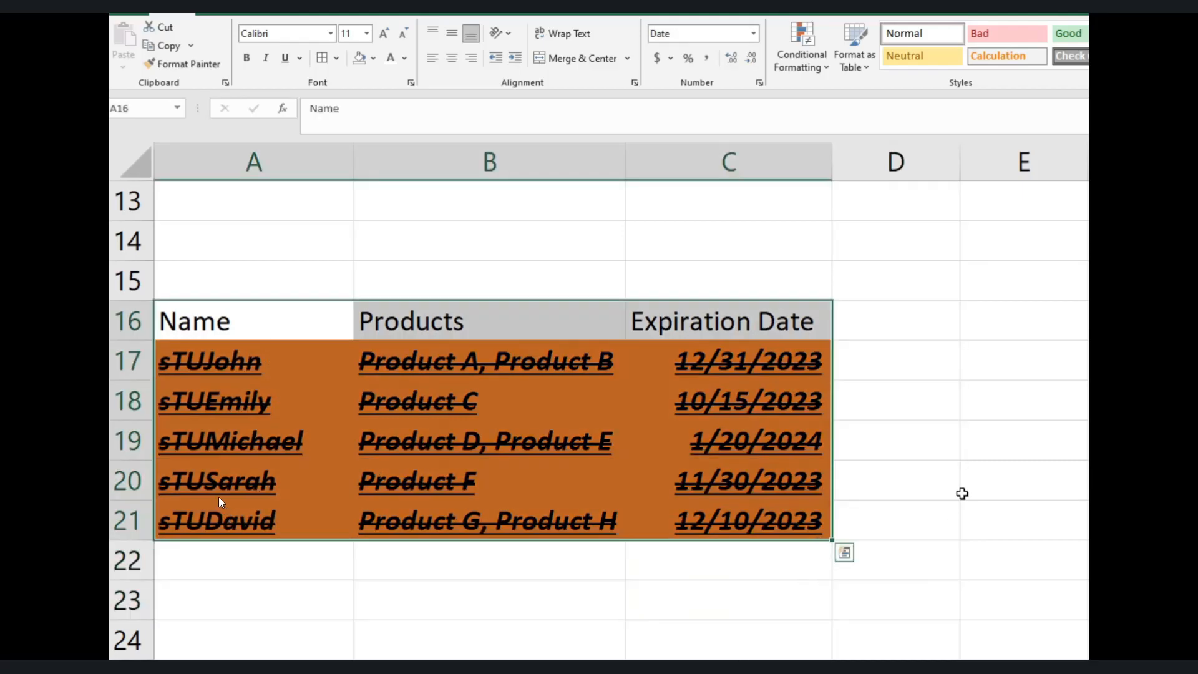
click(958, 494)
click(269, 327)
drag(269, 348, 275, 518)
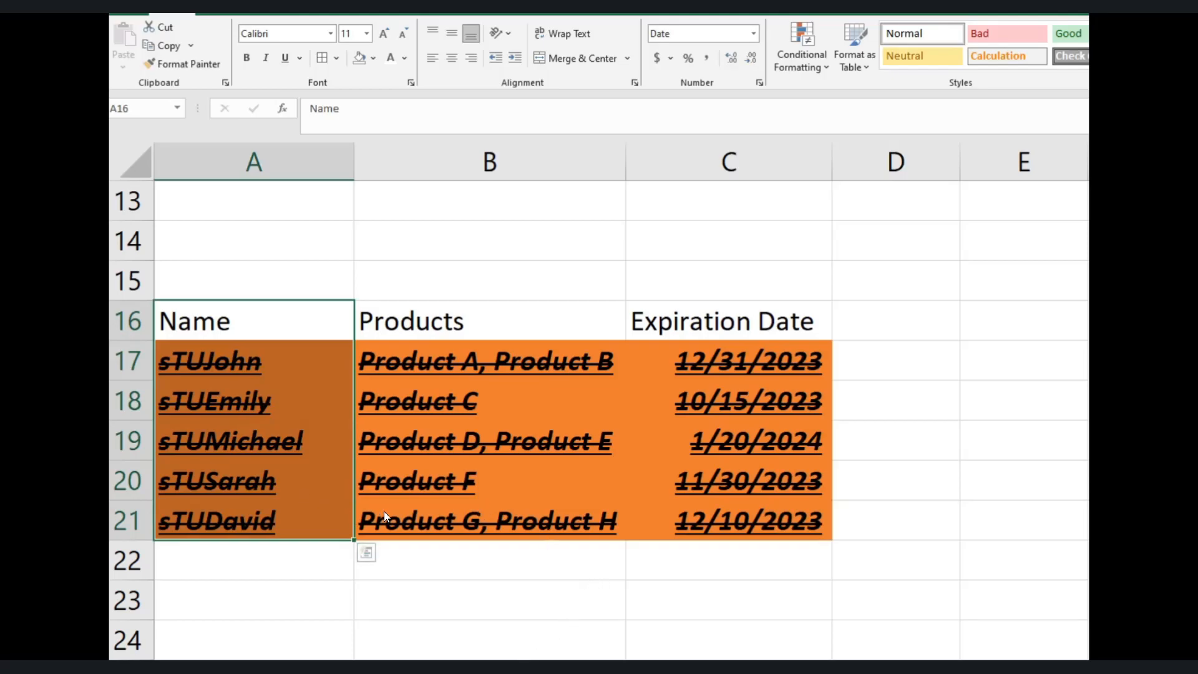
key(alt+Tab)
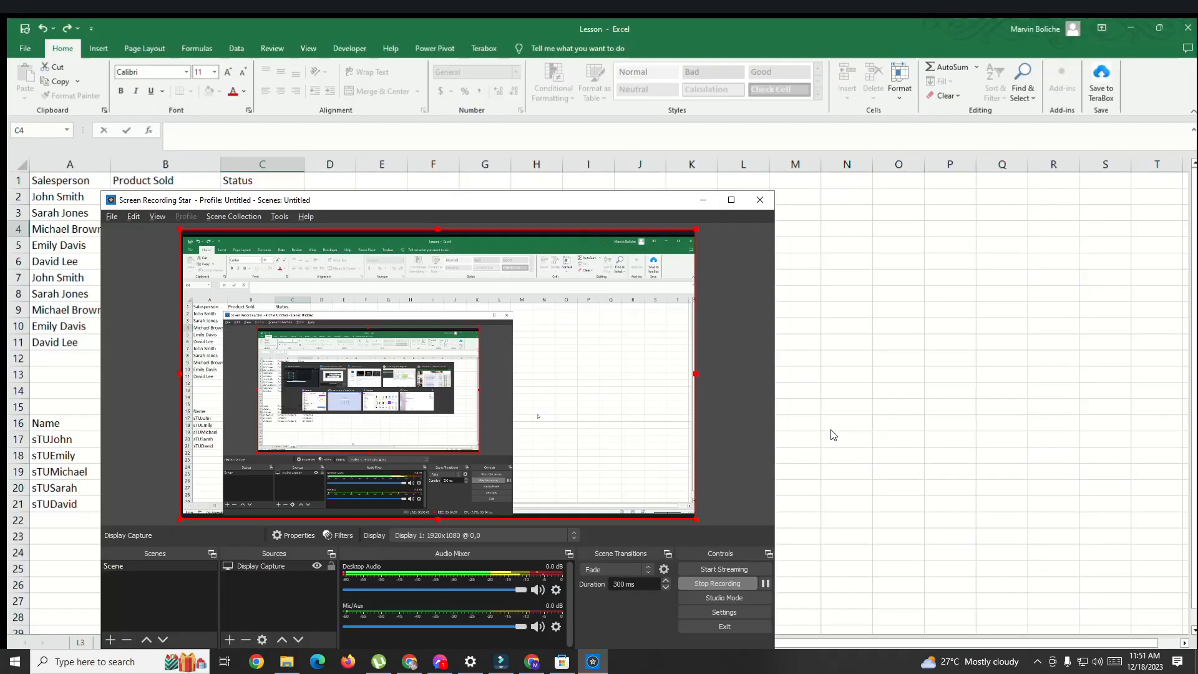